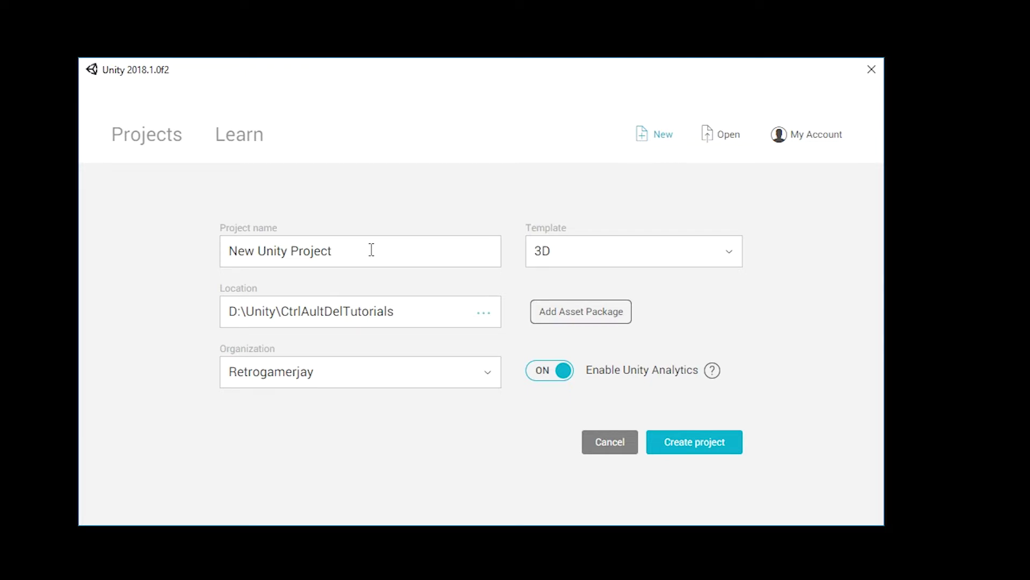
- Replace the default project name with 'Counting Collectibles', fixing a typo
drag(369, 250, 119, 221)
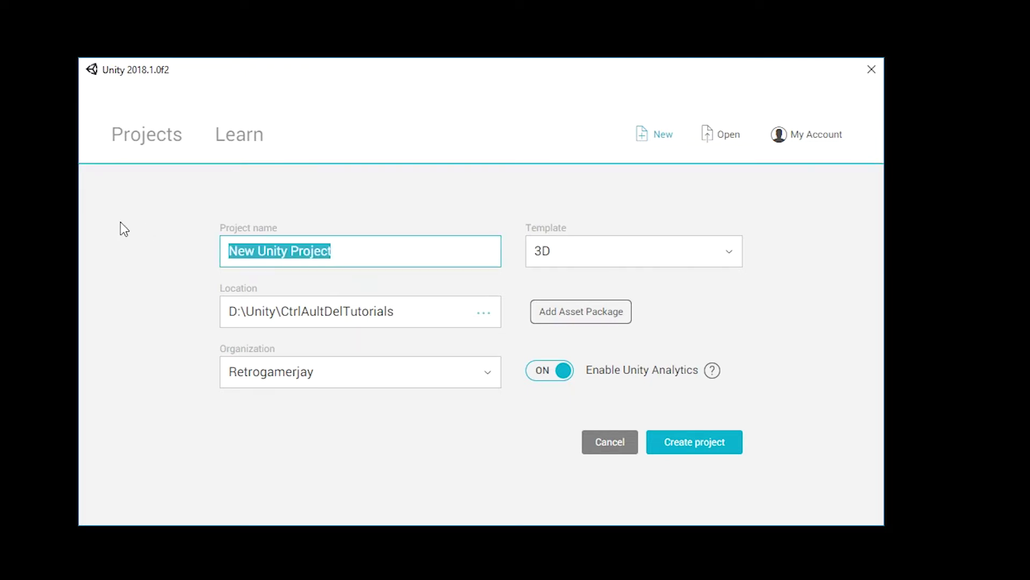
text(Count)
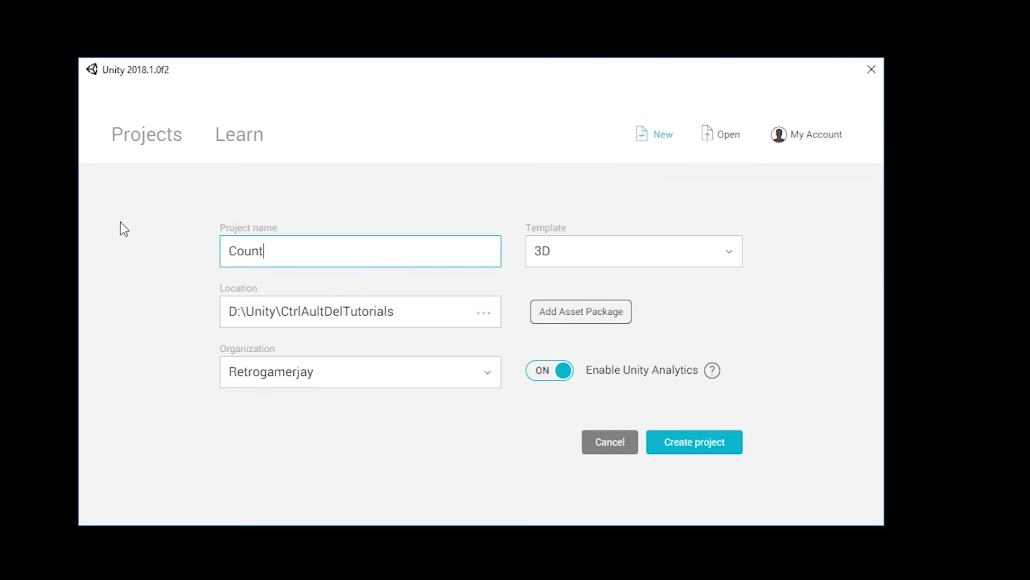
text(ing Collec)
text(t)
text(a)
text(bles)
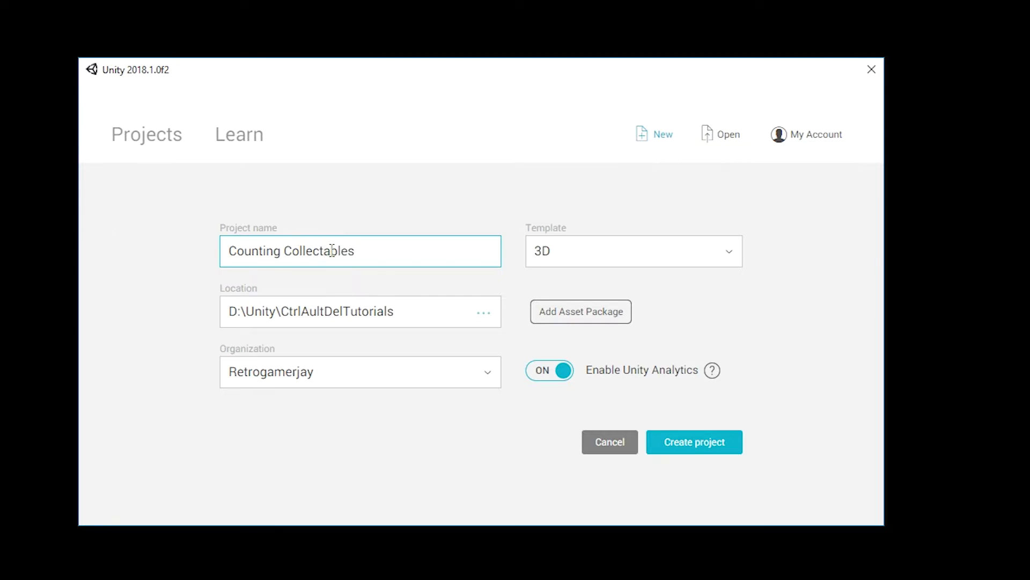
key(BackSpace)
text(i)
- Browse to CtrlAultDelTutorials and create a new CountingCollectiblesProject folder there
click(484, 312)
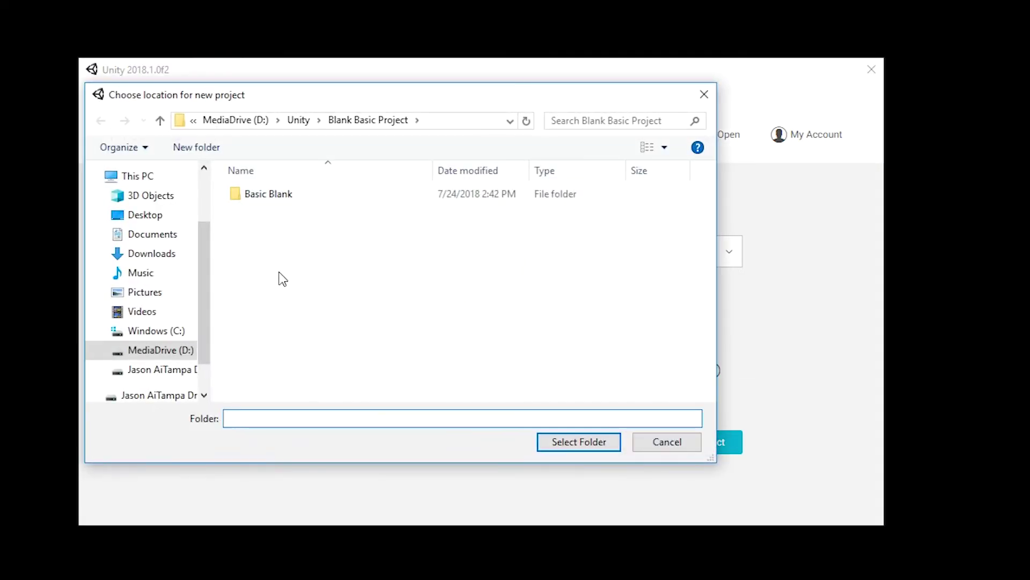
click(299, 121)
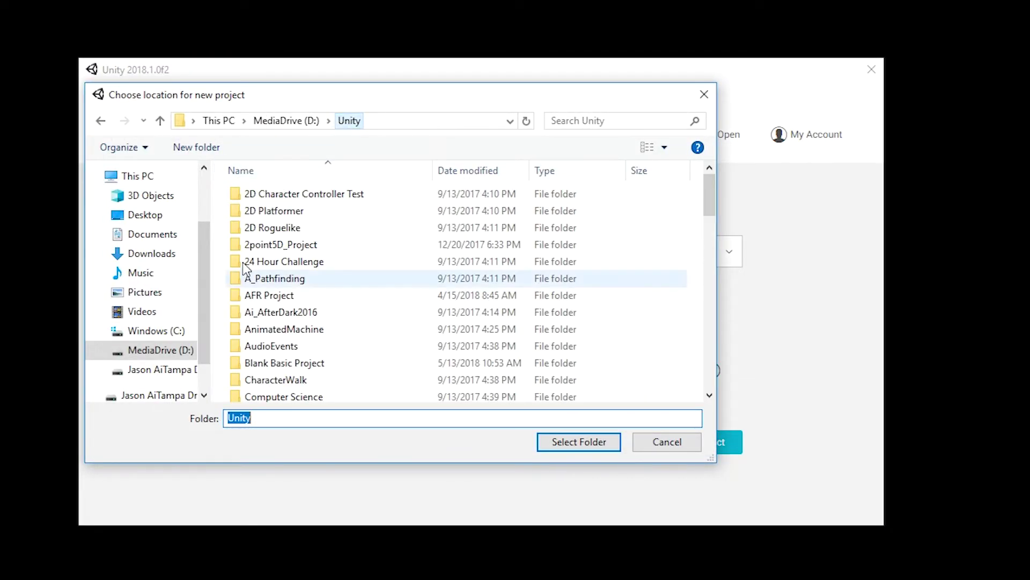
scroll(285, 354, down, 2)
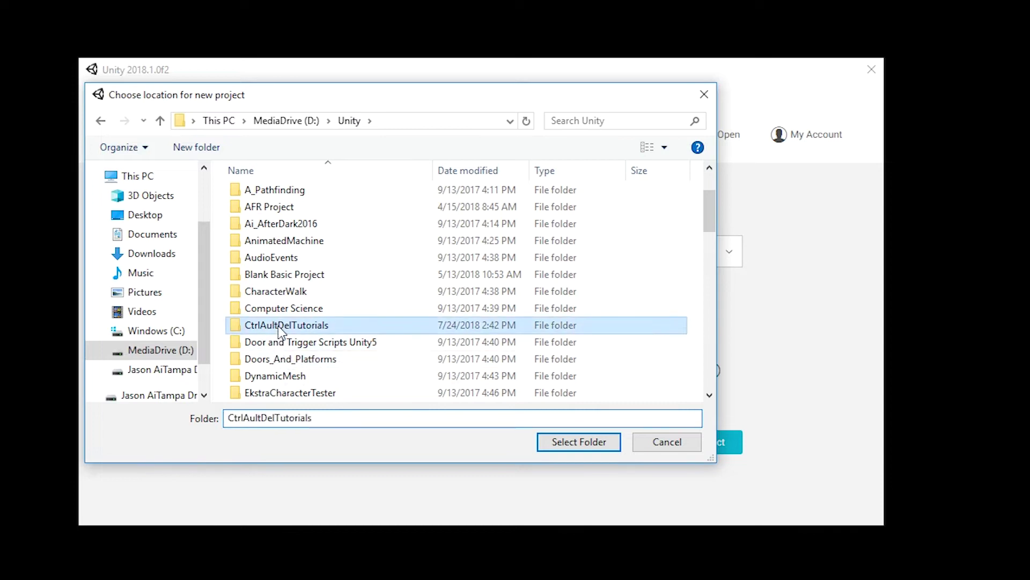
double_click(284, 326)
right_click(364, 266)
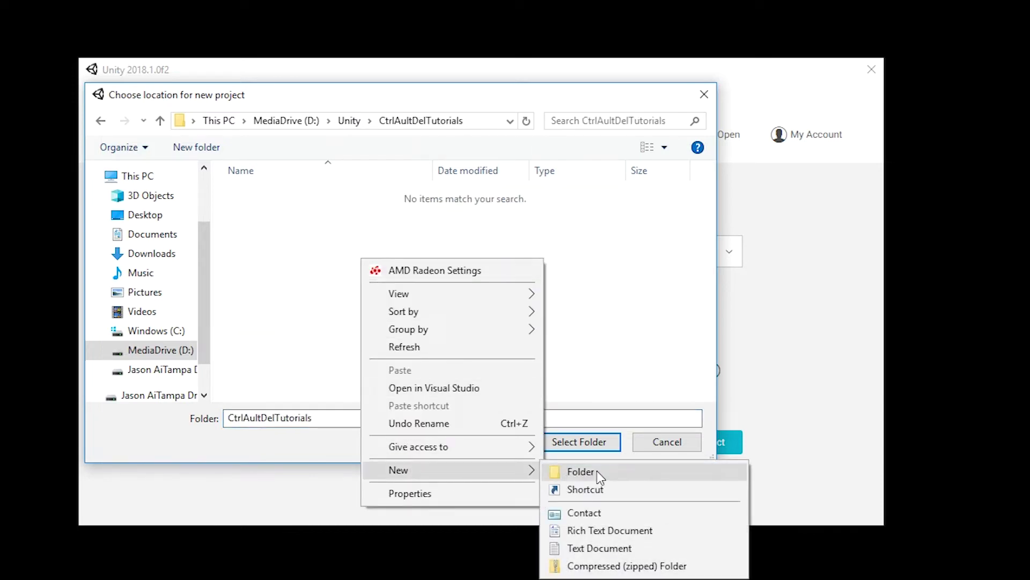
click(600, 471)
text(C)
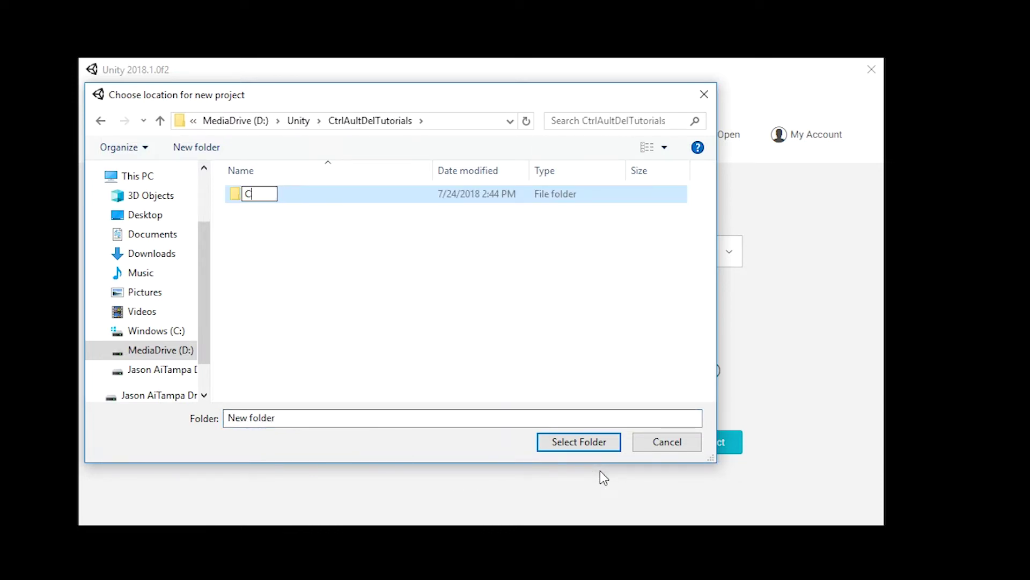
text(ounting)
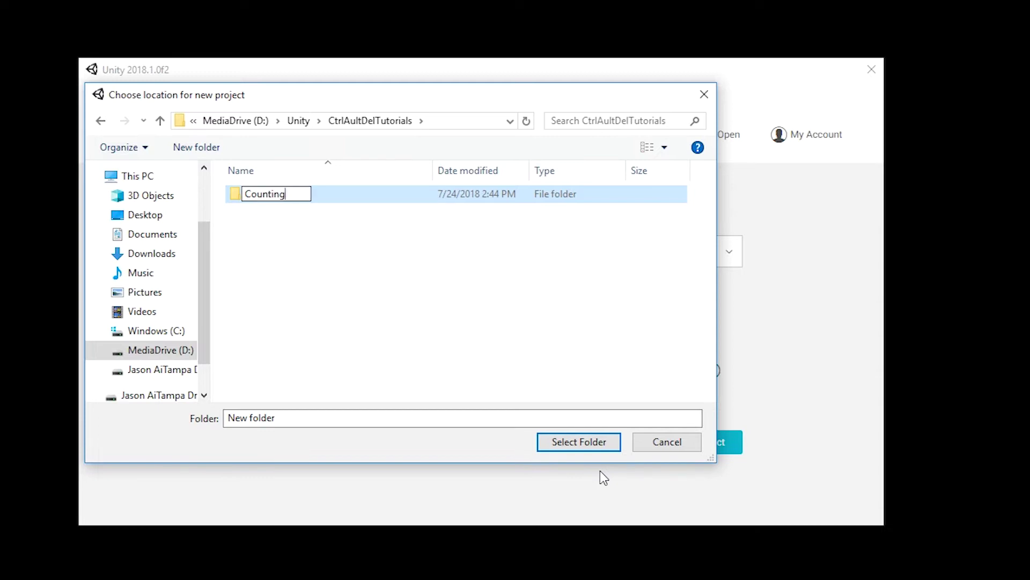
text(Collect)
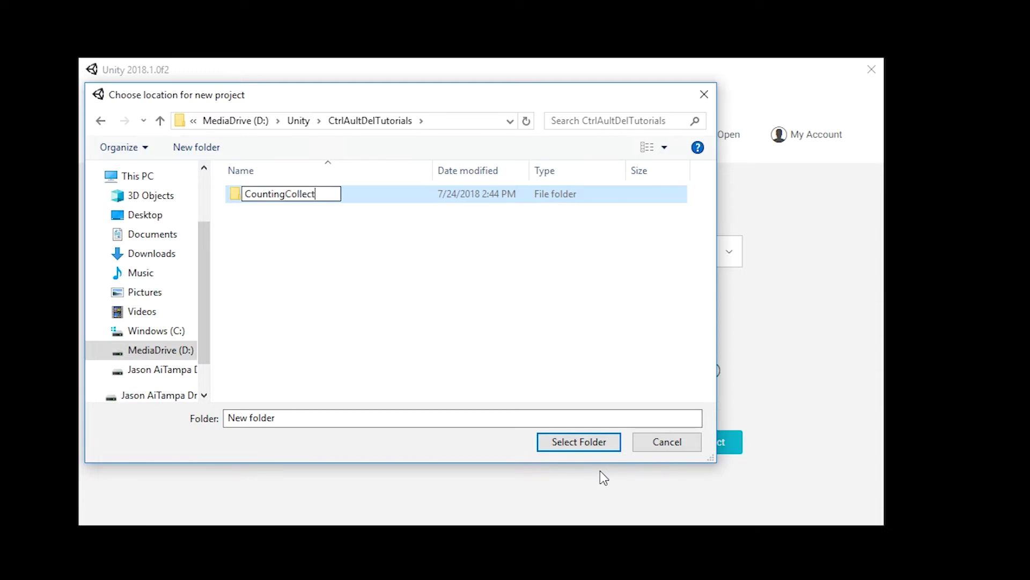
text(ibl)
text(es)
text(Project)
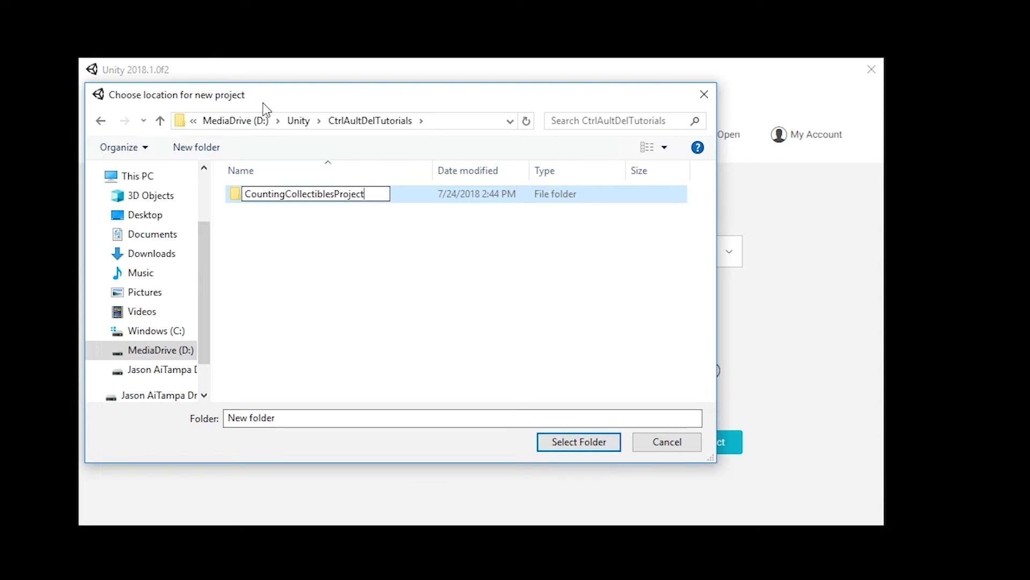
- Open CountingCollectiblesProject and select it as the project location
mouse_move(128, 90)
mouse_down()
mouse_move(369, 197)
mouse_move(572, 219)
mouse_up()
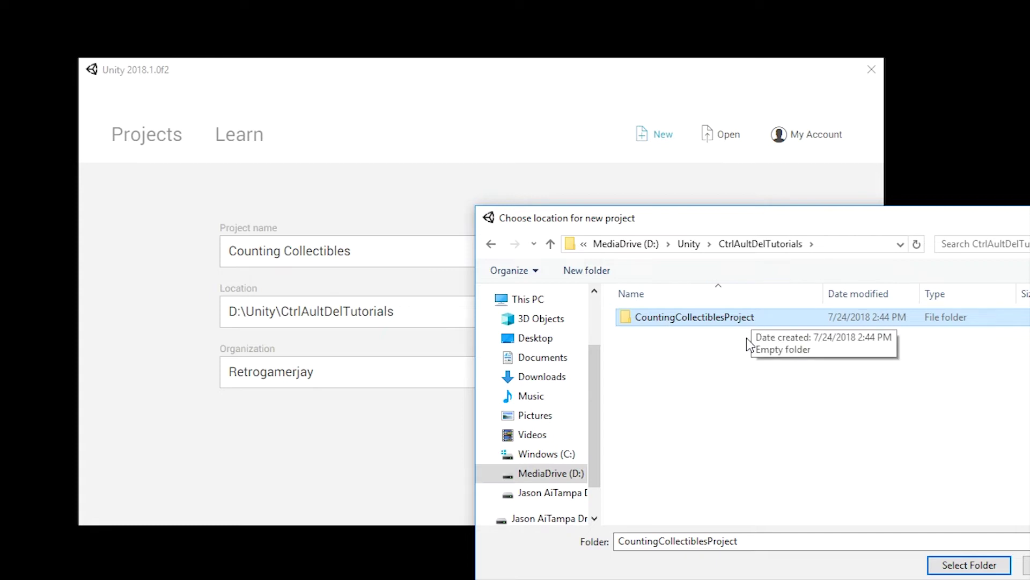
double_click(713, 317)
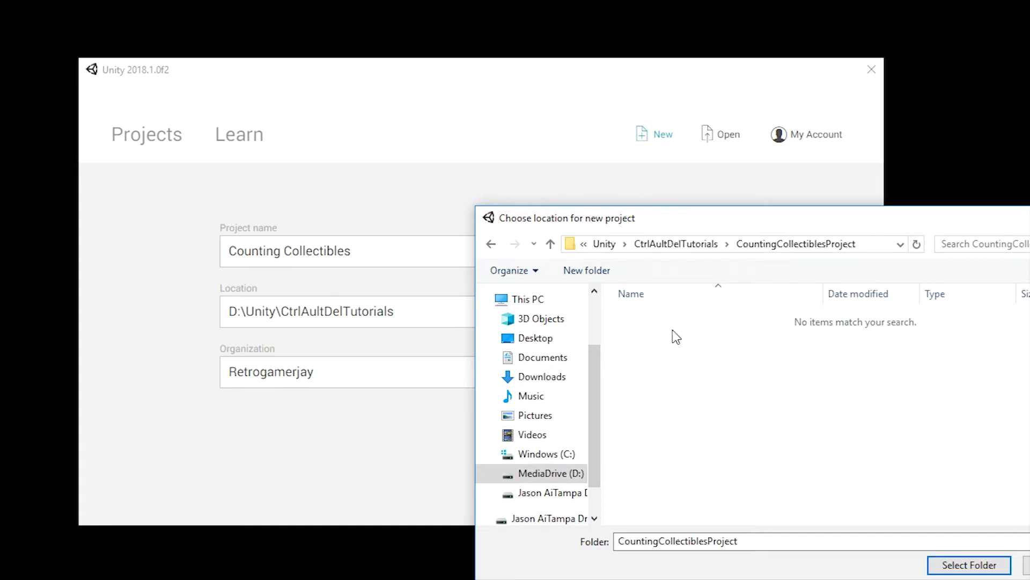
drag(954, 223, 668, 122)
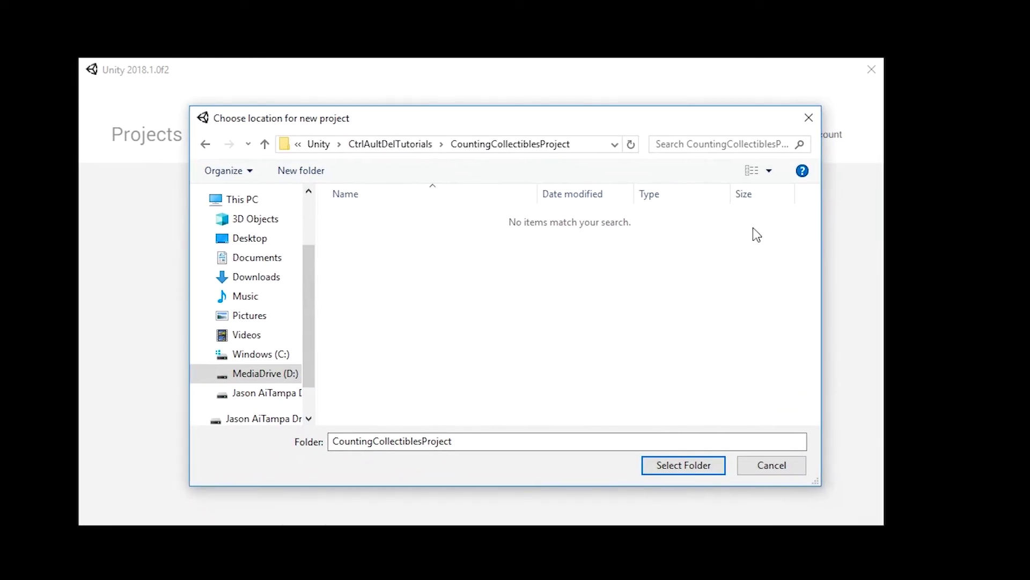
click(683, 464)
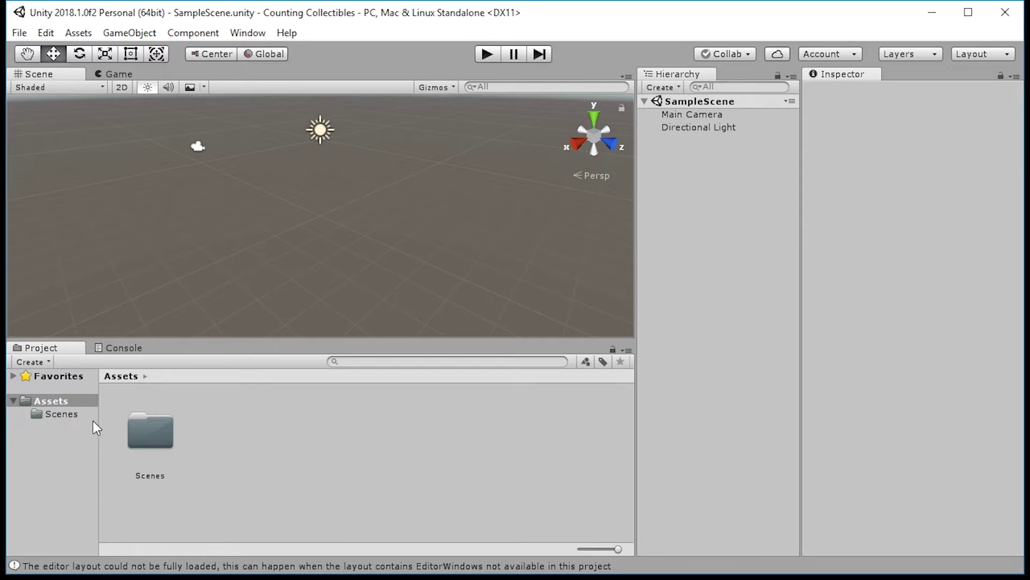
- Create a C# script named GameController in the Assets folder
double_click(161, 432)
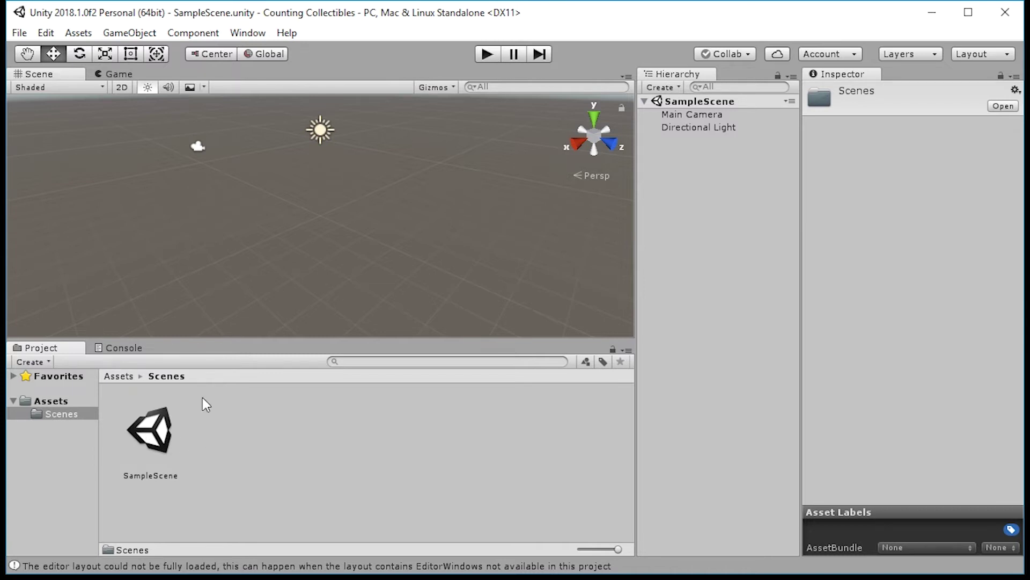
click(51, 400)
right_click(273, 445)
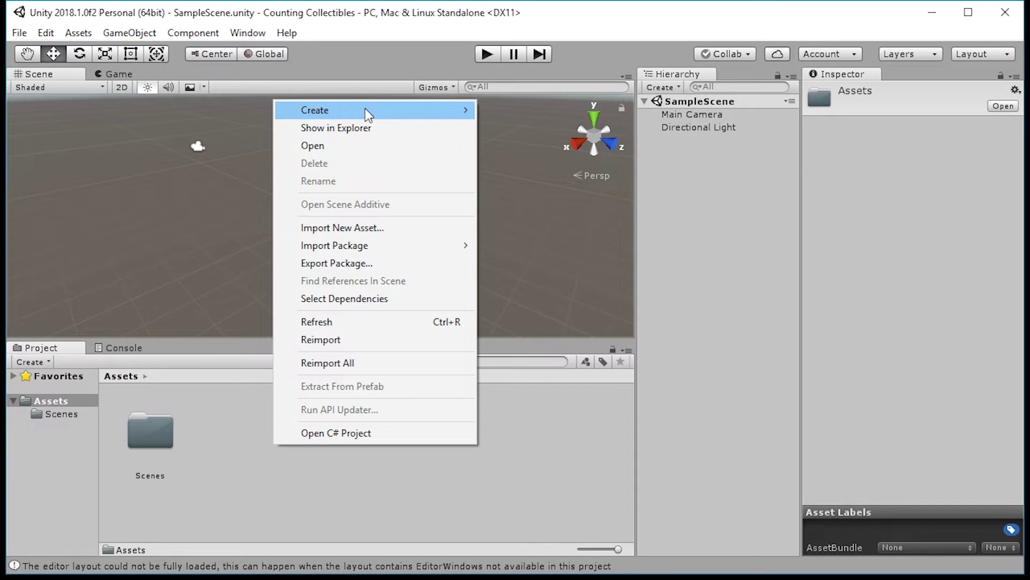
mouse_move(365, 110)
click(588, 52)
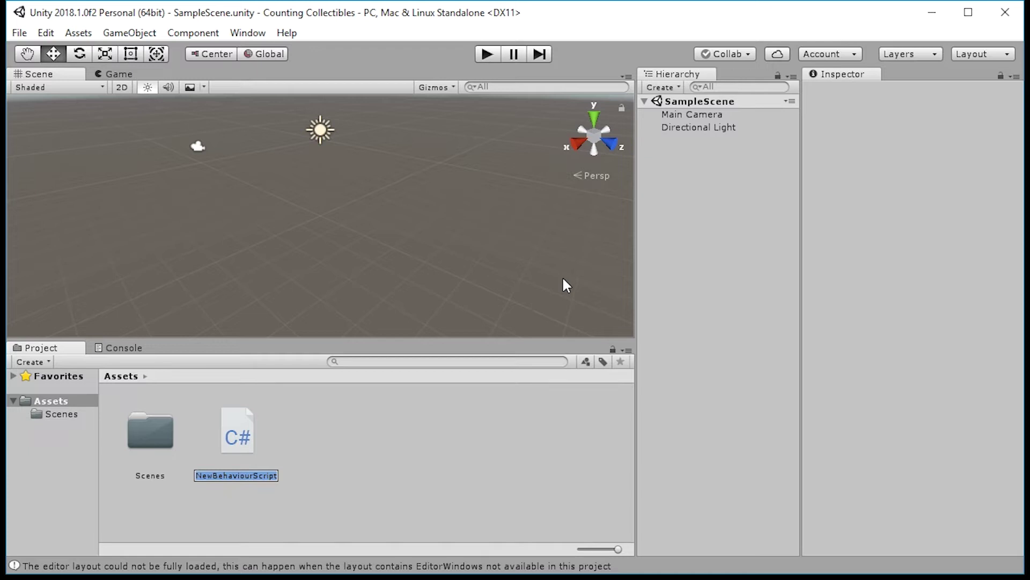
text(GameC)
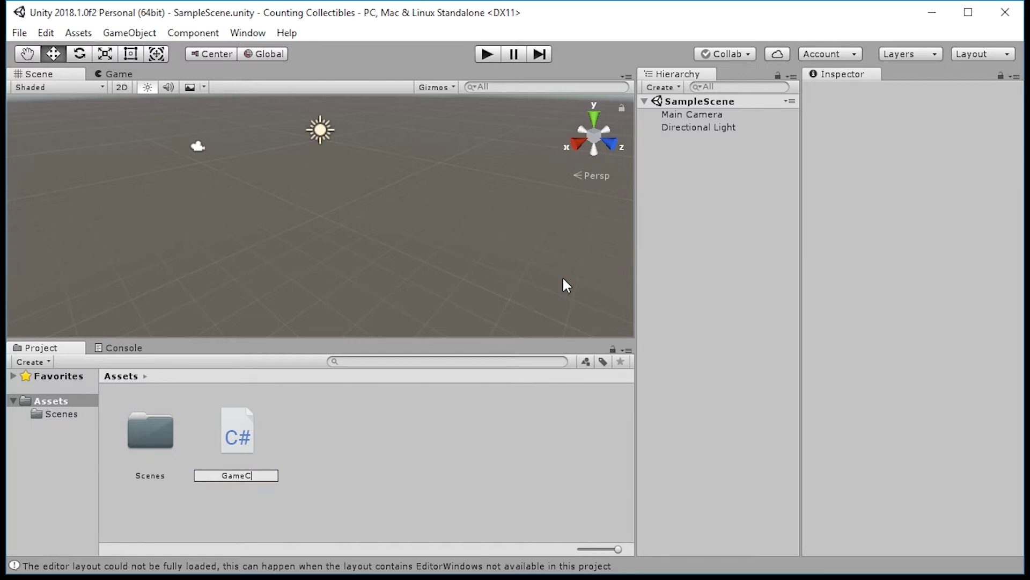
text(o)
text(n)
text(troller)
key(Return)
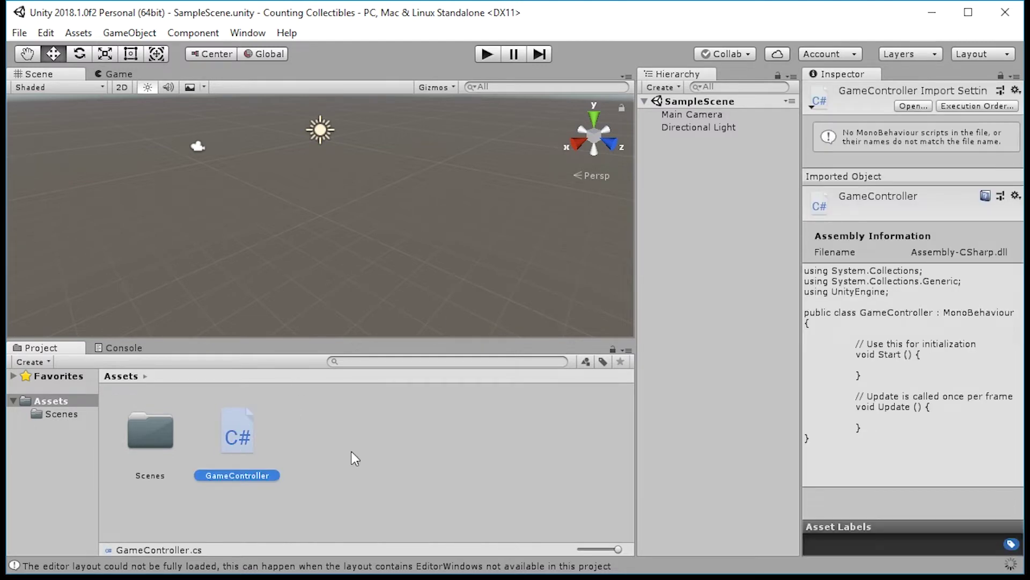
right_click(369, 442)
mouse_move(406, 108)
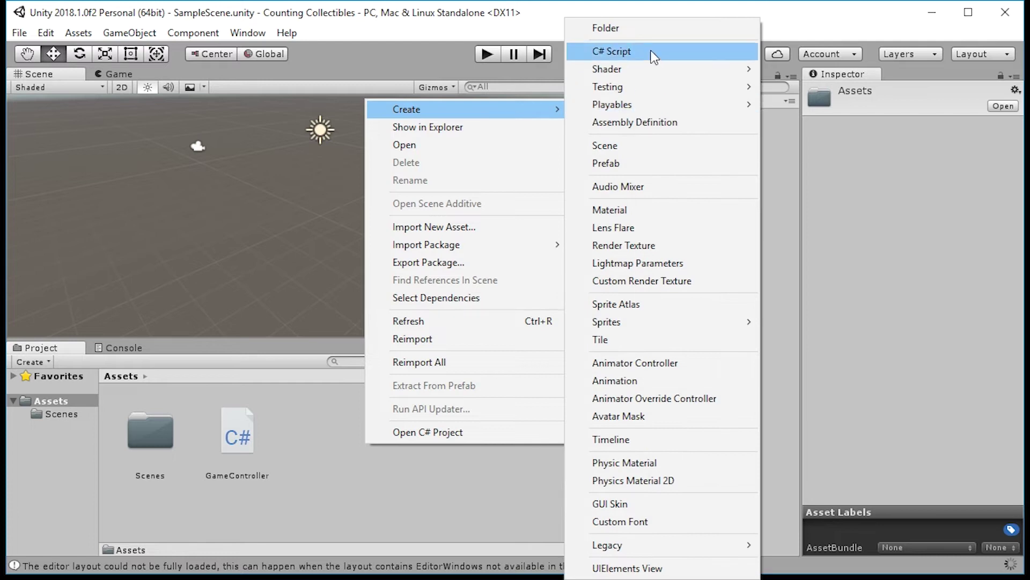
- Make a Scripts folder in Assets, move GameController into it, and open it
click(642, 28)
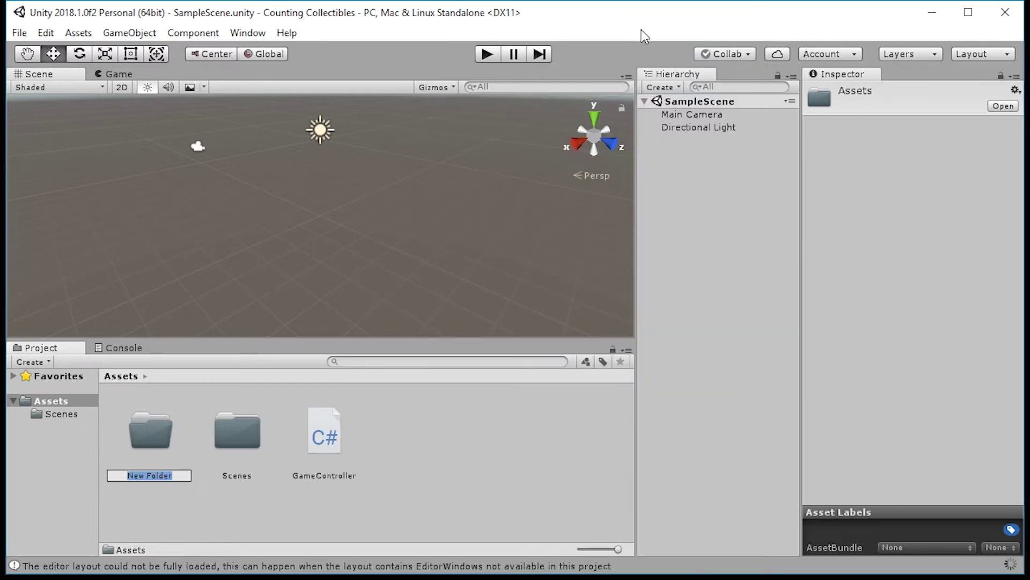
text(Scripts)
key(Return)
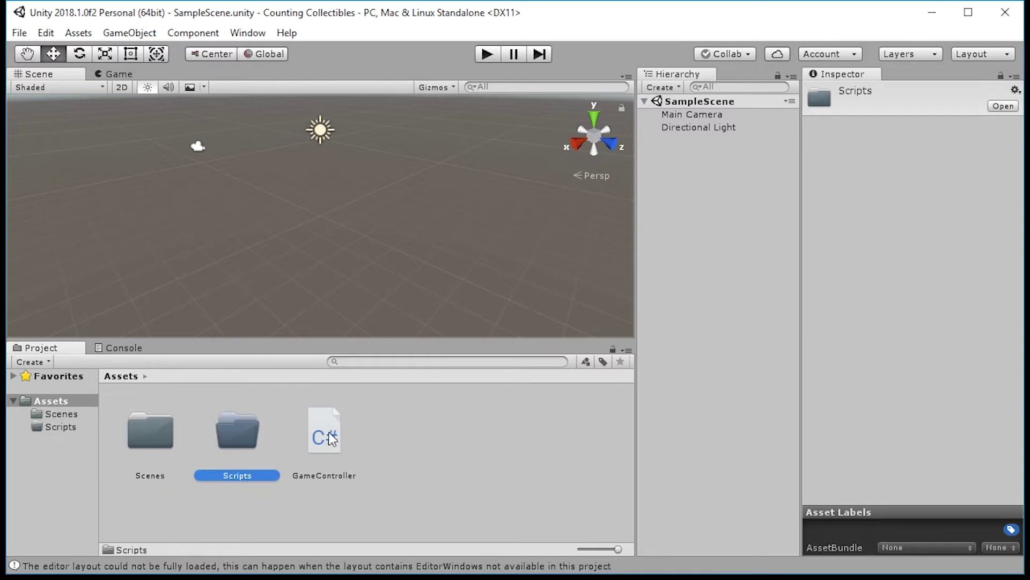
drag(328, 439, 238, 439)
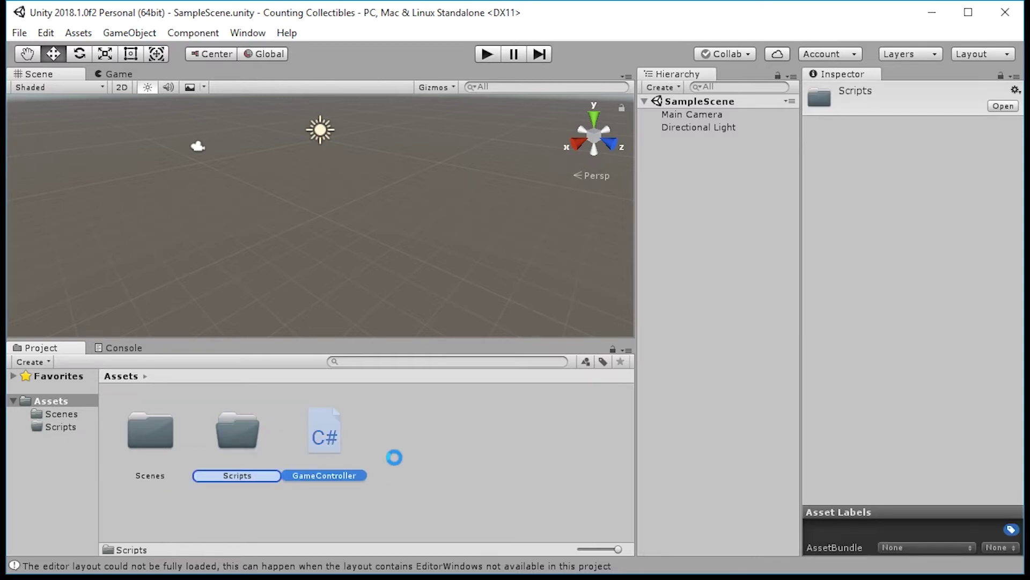
double_click(223, 440)
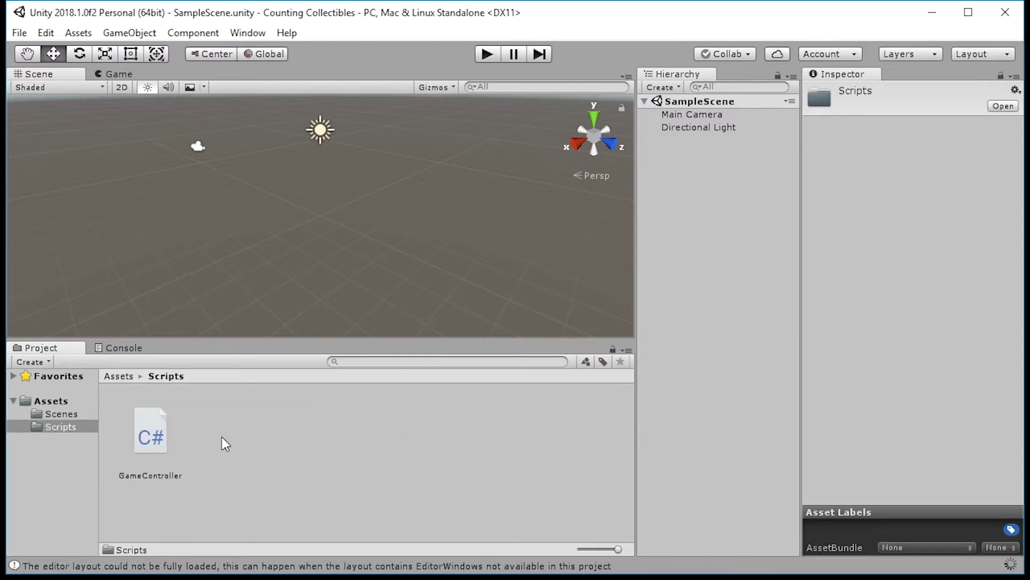
- Create a Collectibles C# script next to GameController in the Scripts folder
right_click(247, 439)
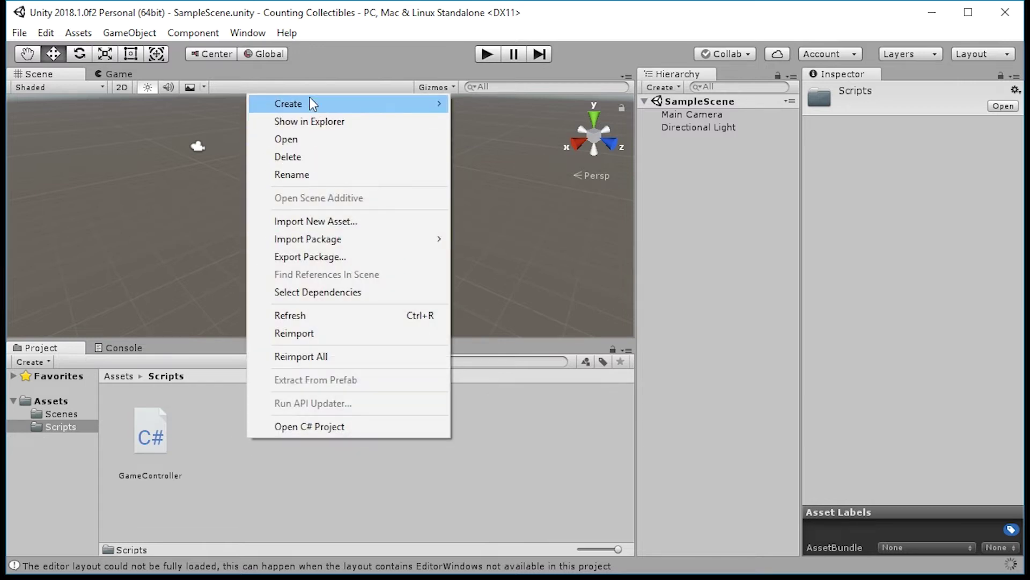
mouse_move(288, 104)
click(532, 54)
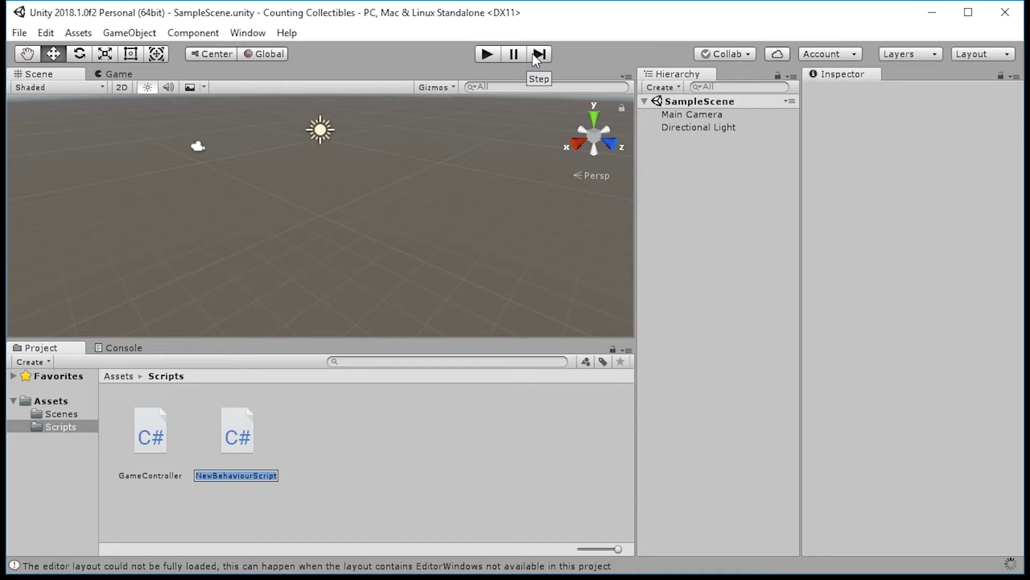
text(Collect)
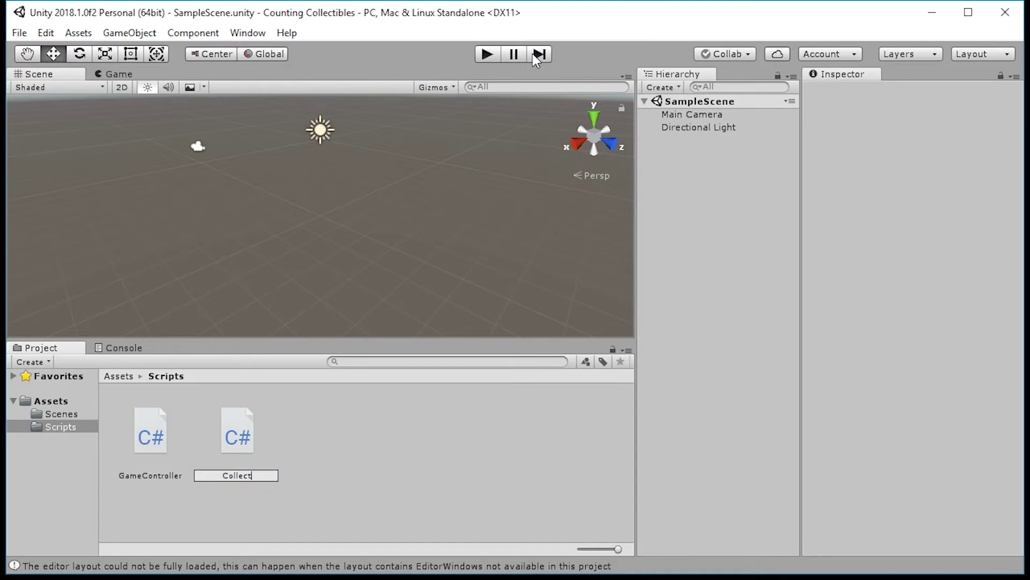
text(ibles)
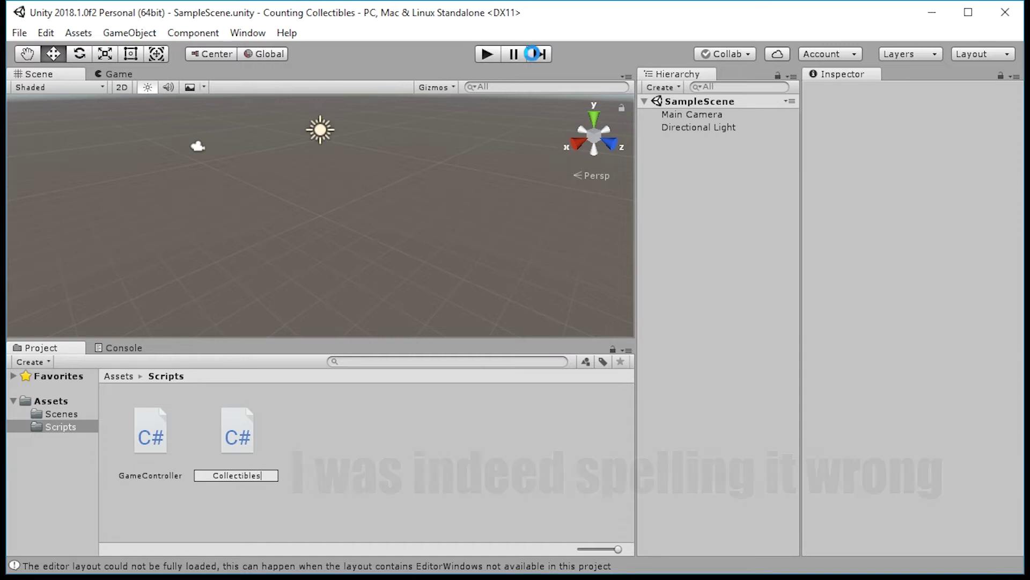
key(Return)
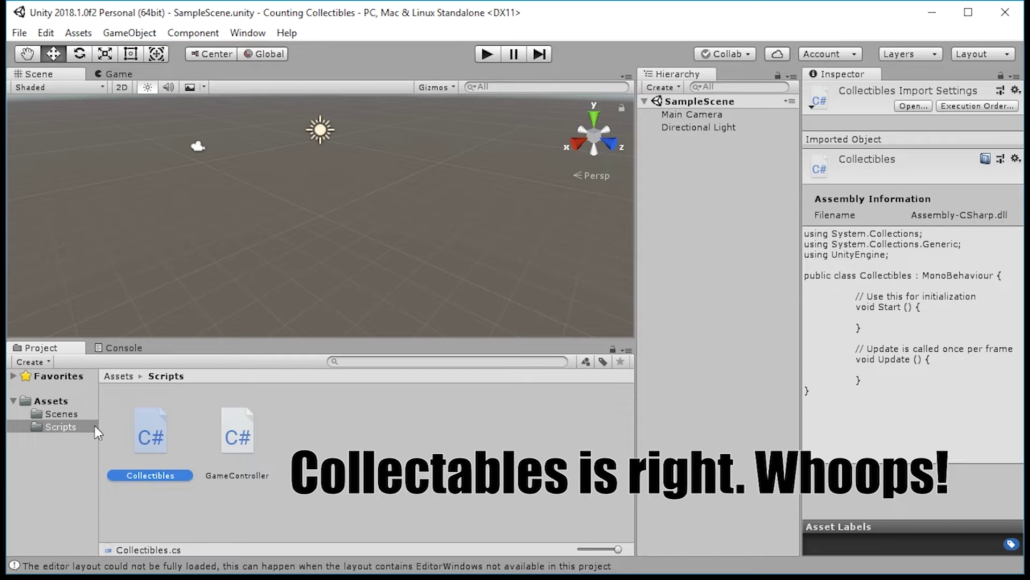
click(309, 430)
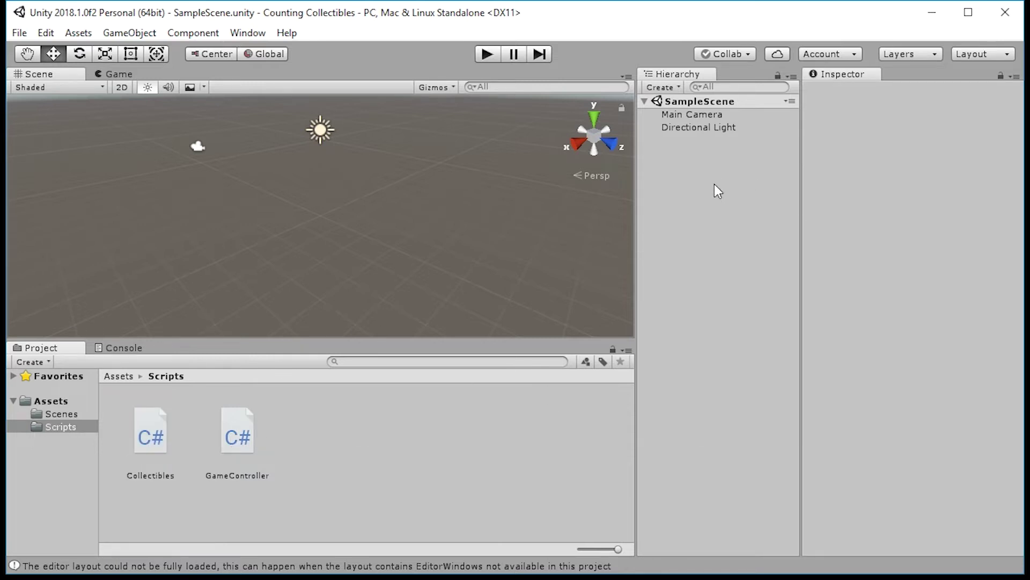
- Dock the Hierarchy on the left and create an empty object named GameController
drag(681, 74, 2, 103)
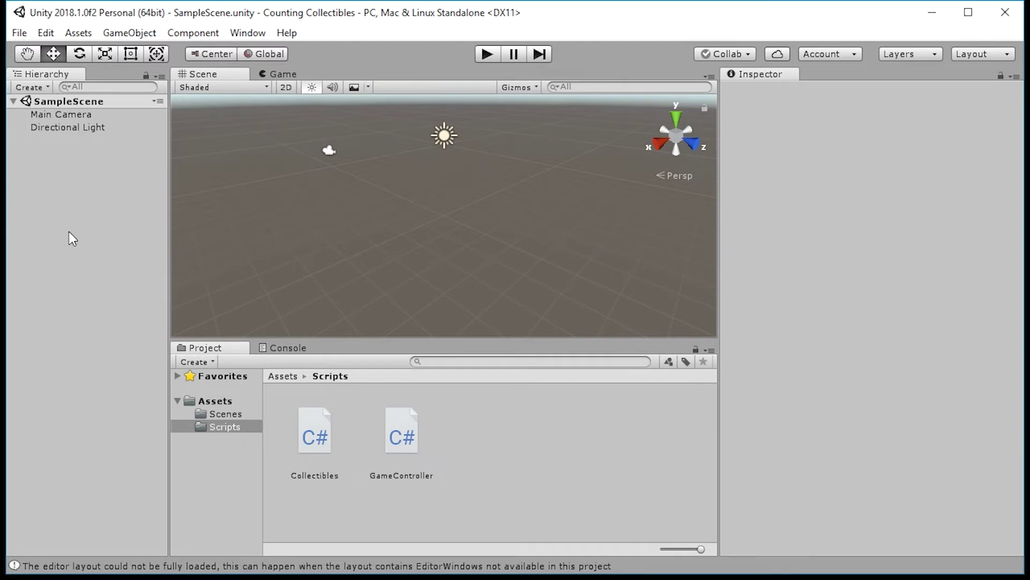
right_click(67, 172)
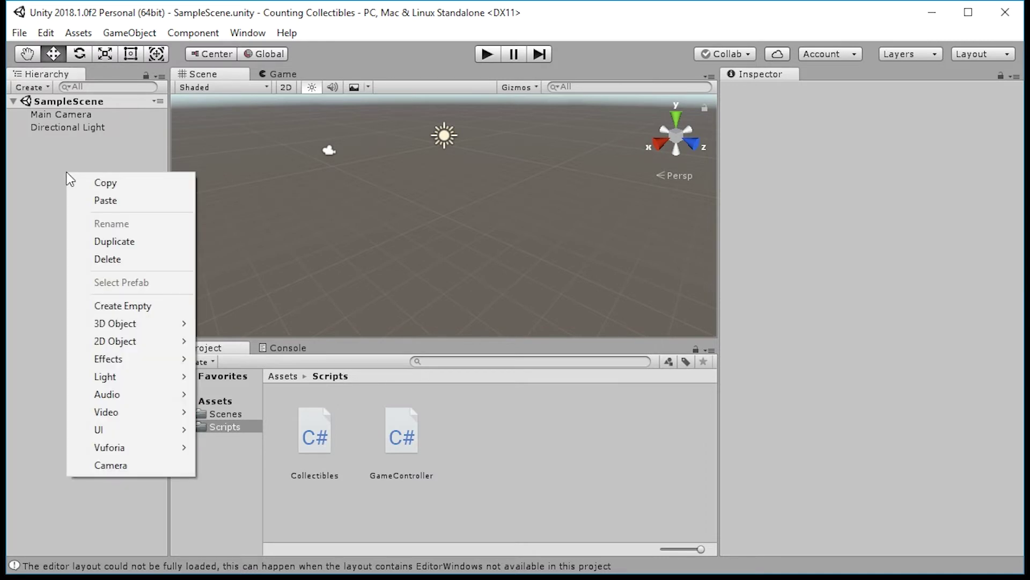
click(143, 306)
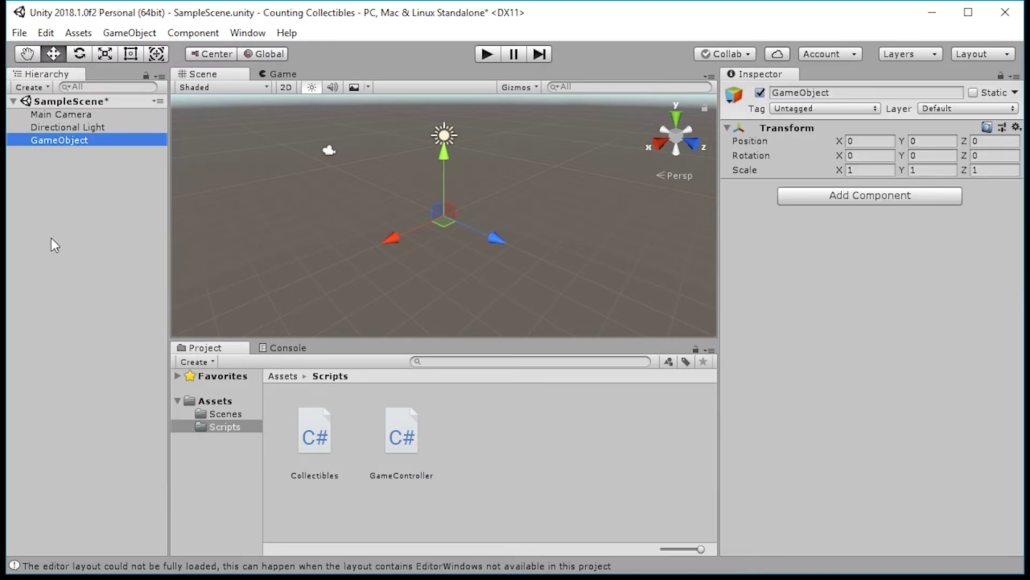
click(852, 92)
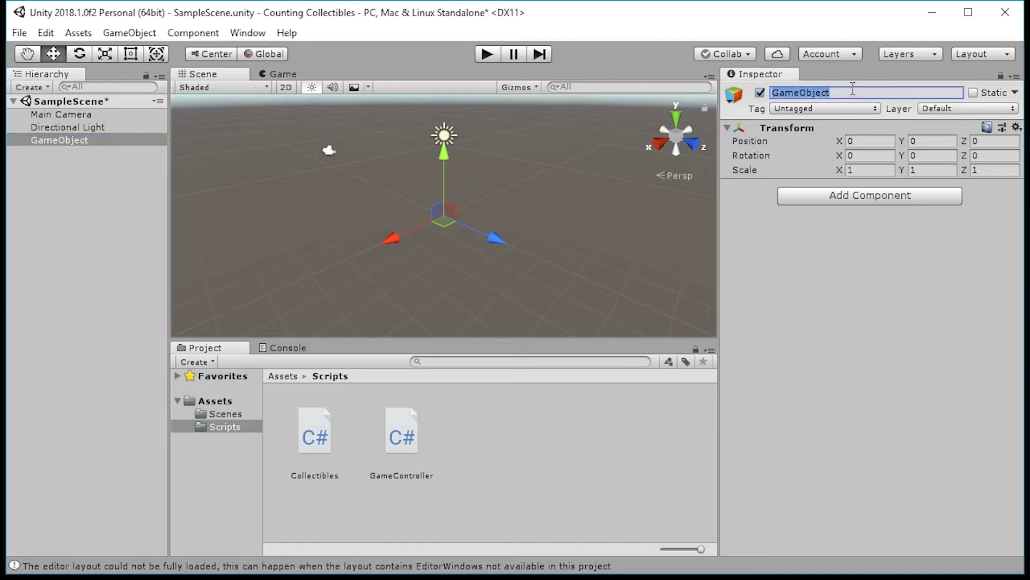
text(Gam)
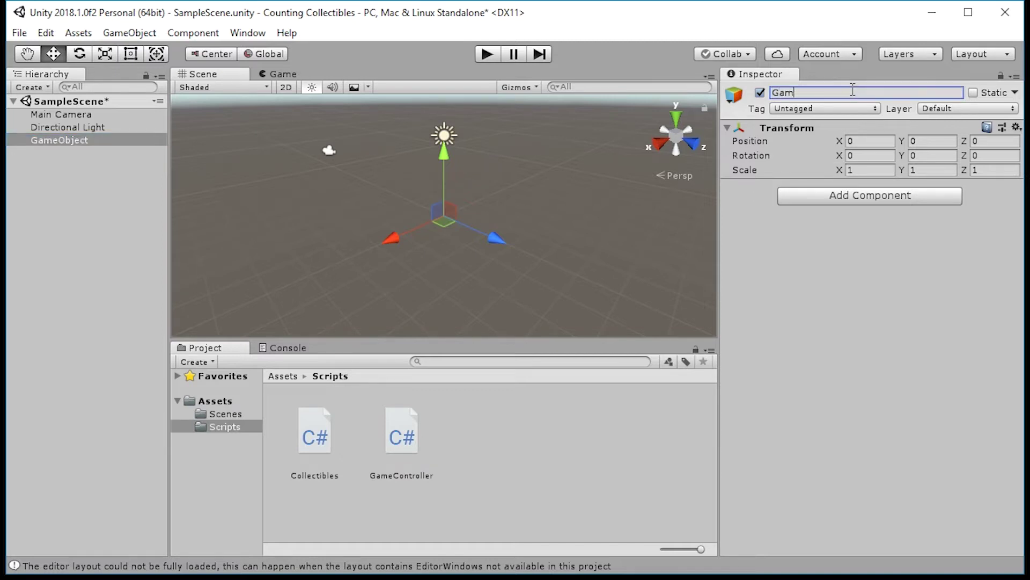
text(eControll)
text(er)
key(Return)
- Tag GameController as GameController, attach its script, and reset its Transform
click(808, 112)
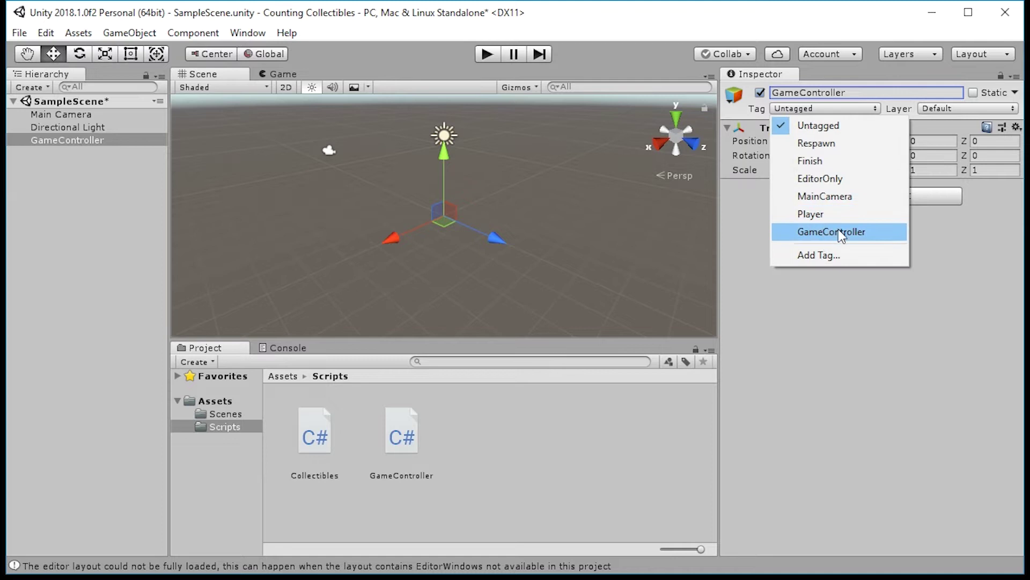
click(860, 233)
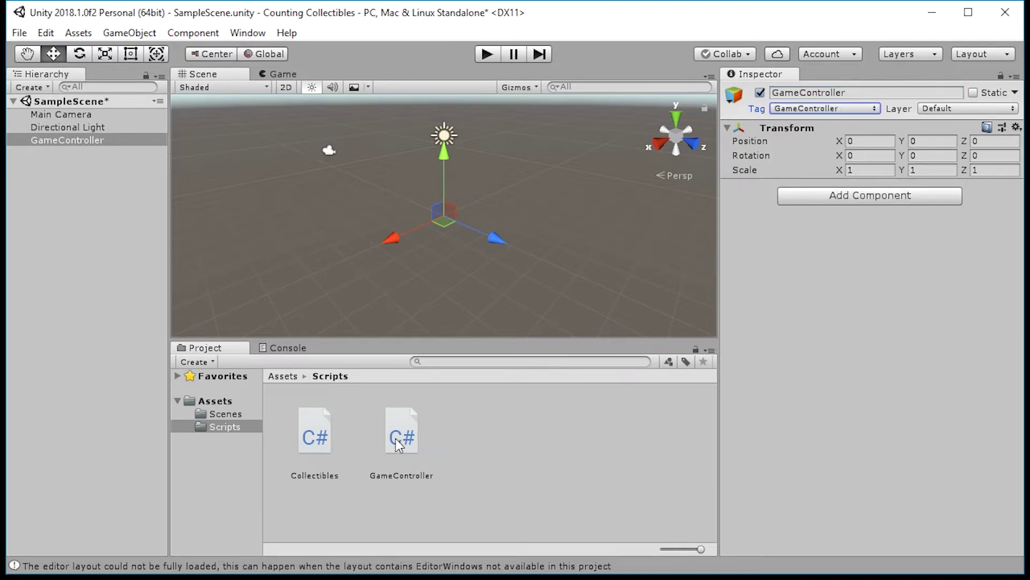
drag(395, 439, 845, 358)
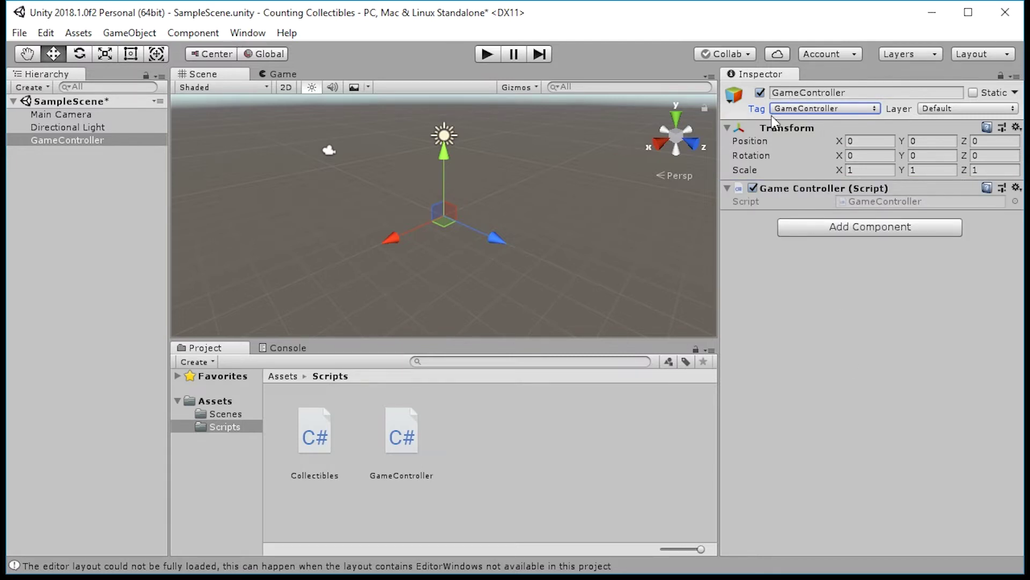
right_click(798, 128)
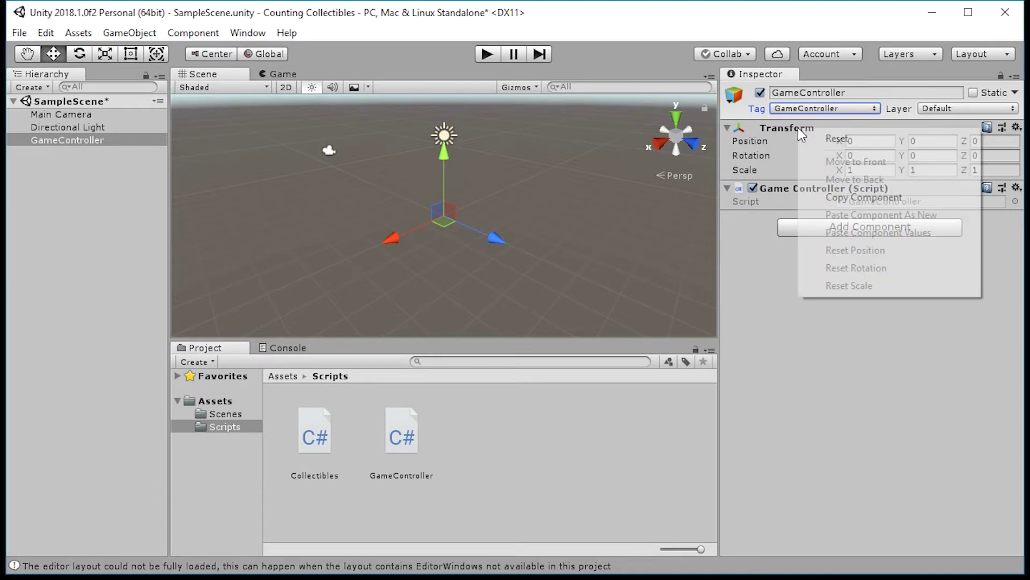
click(851, 138)
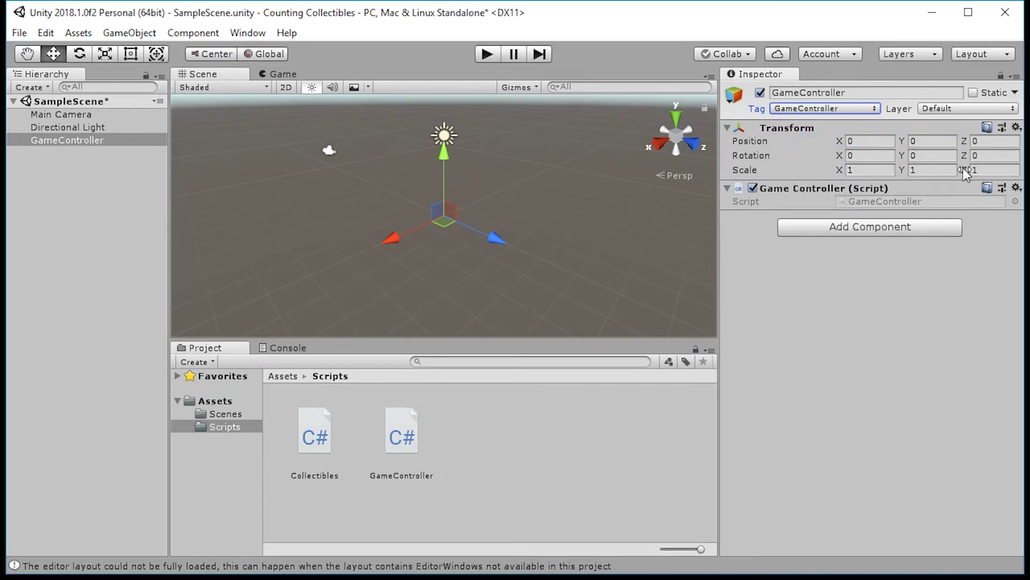
click(1016, 128)
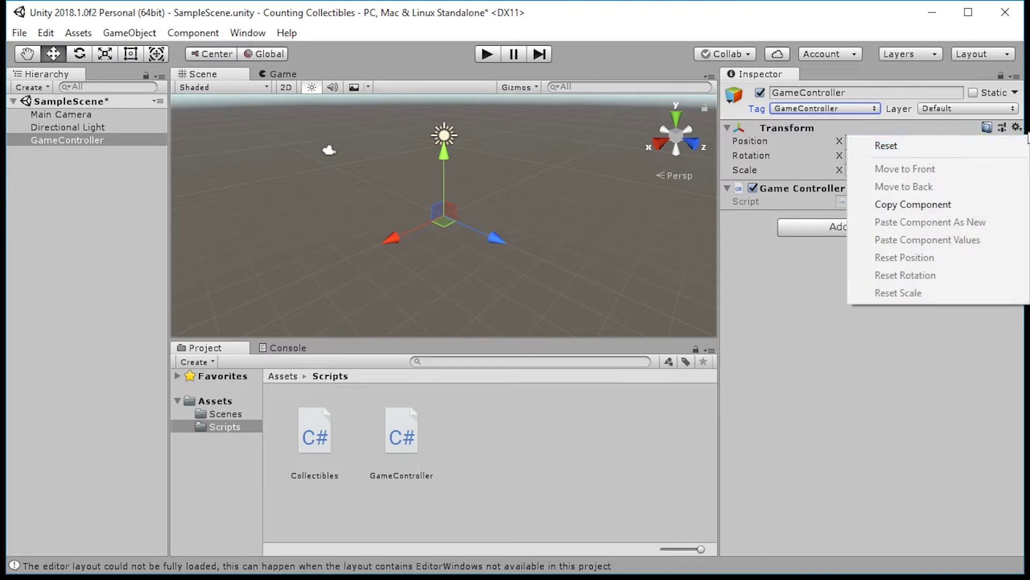
click(914, 154)
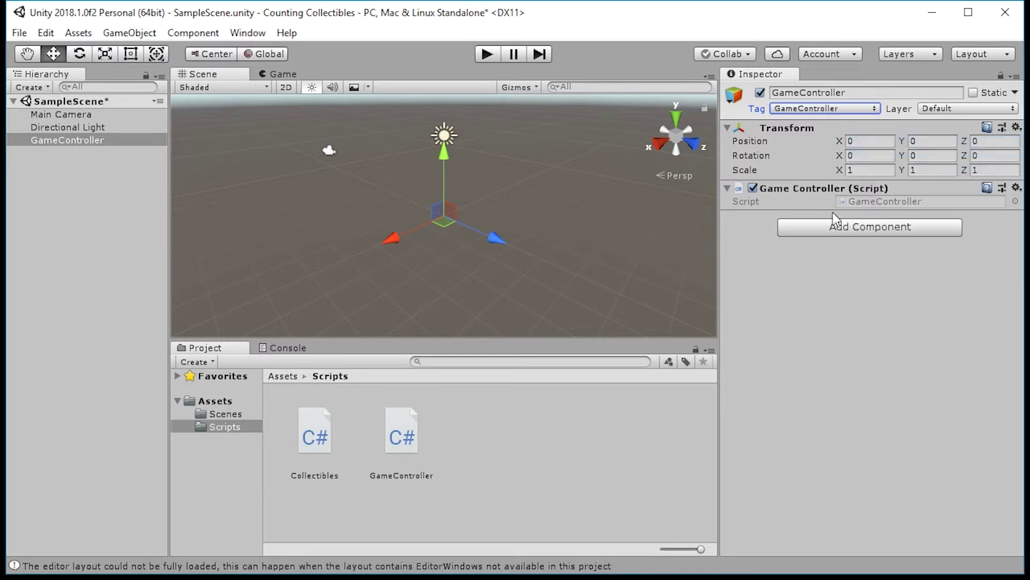
click(71, 183)
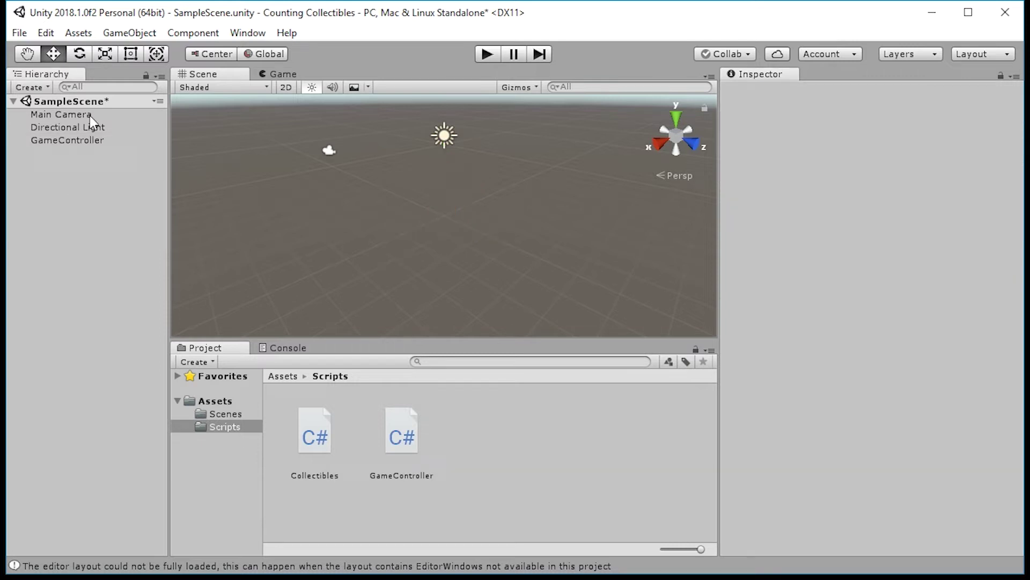
- Add a sphere to the scene and rename it Collectible
click(121, 34)
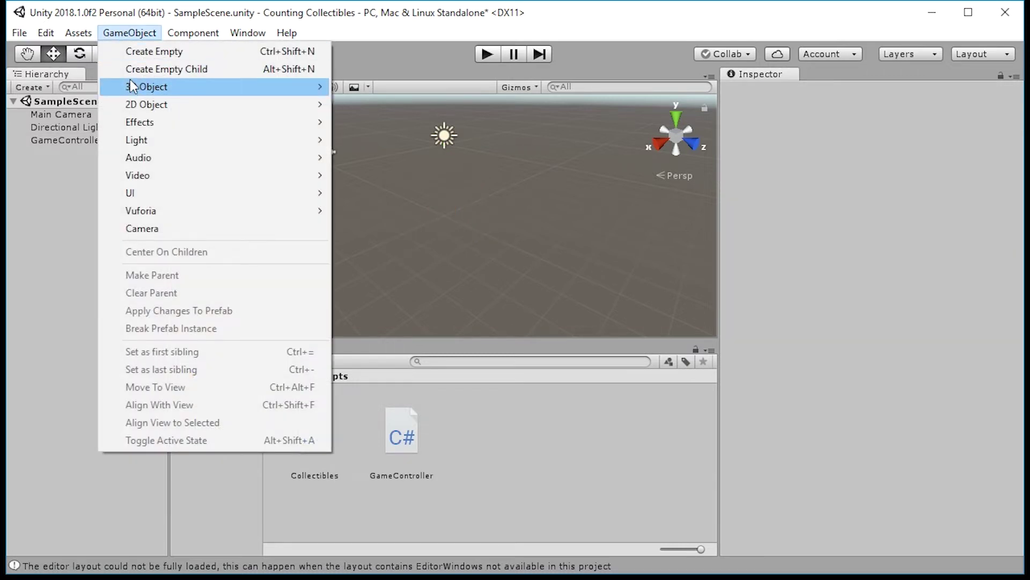
mouse_move(146, 87)
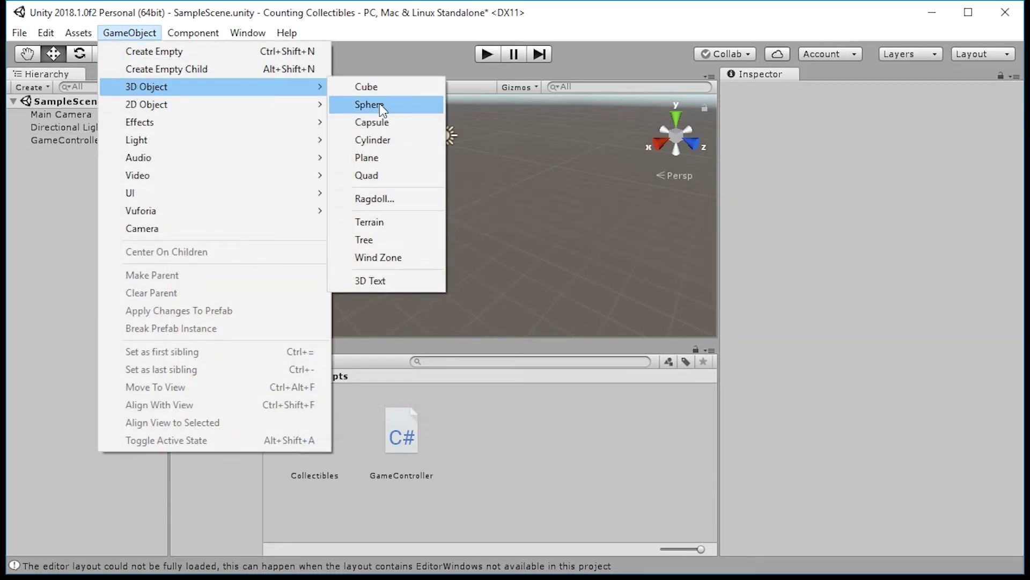
click(380, 104)
click(828, 92)
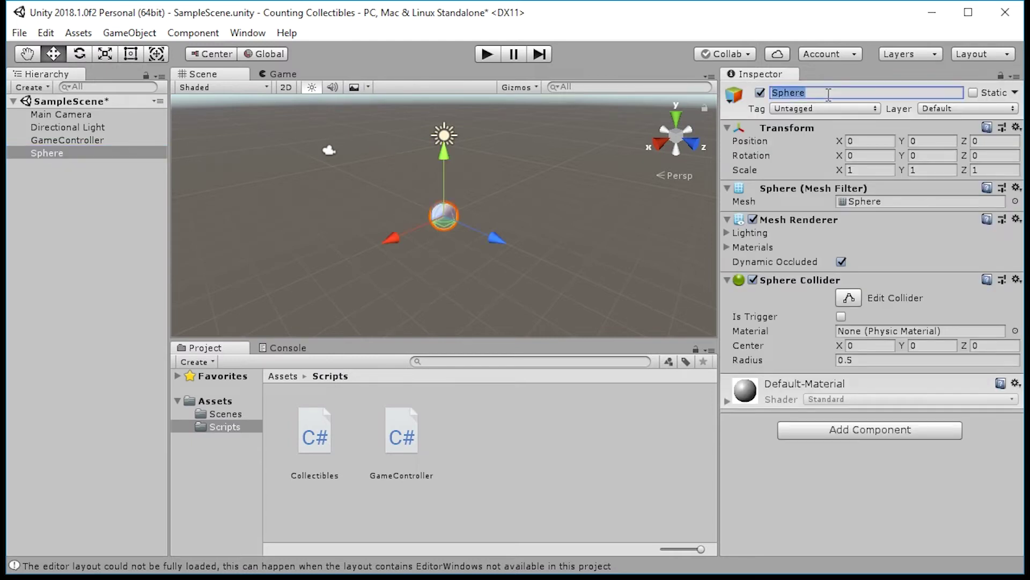
text(Col)
text(lect)
text(ibl)
text(e)
key(Return)
click(86, 158)
- Enable Is Trigger on Collectible's Sphere Collider, add the Collectibles script, and open GameController.cs
click(841, 317)
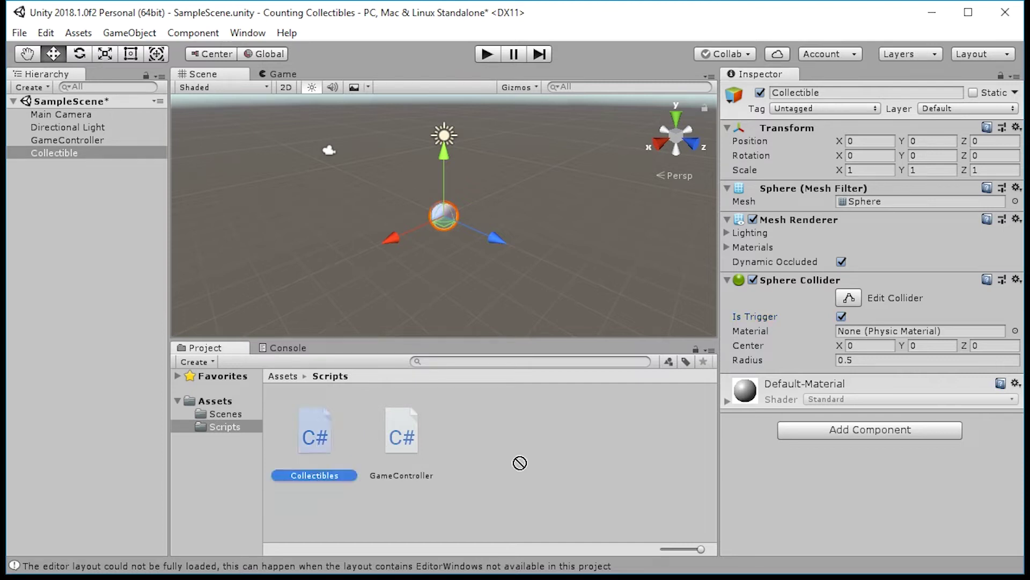
drag(323, 448, 909, 490)
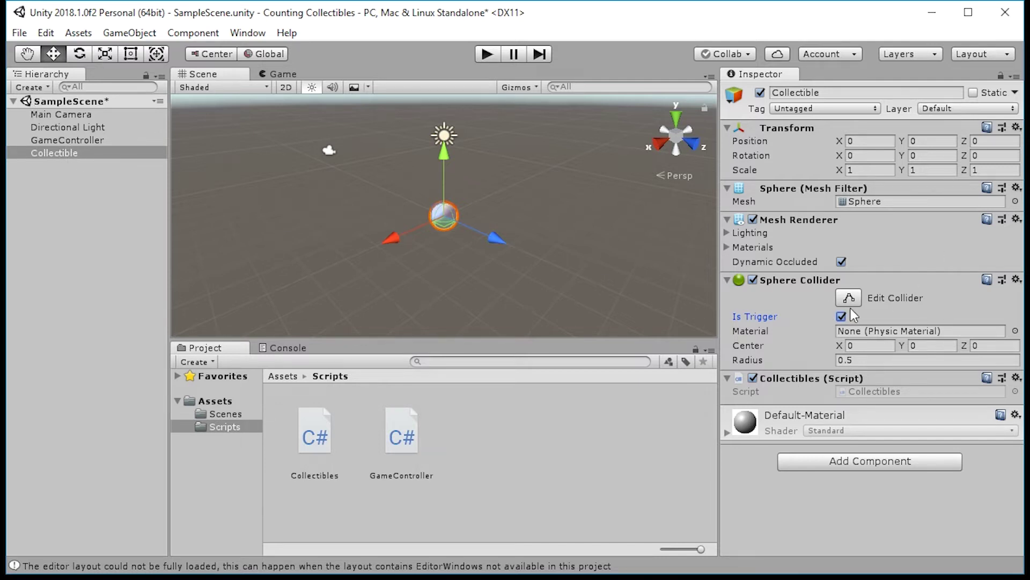
click(97, 139)
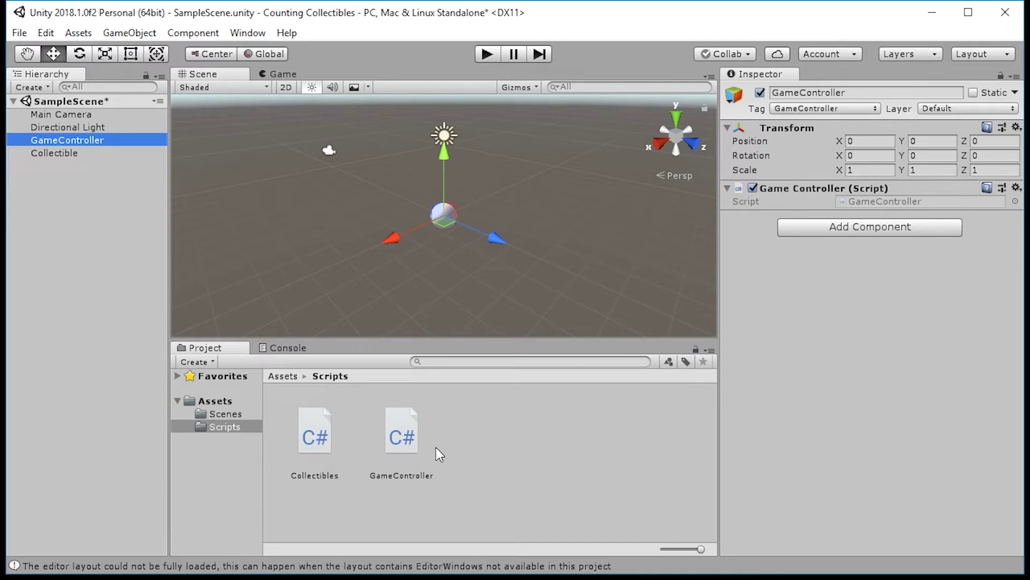
click(407, 435)
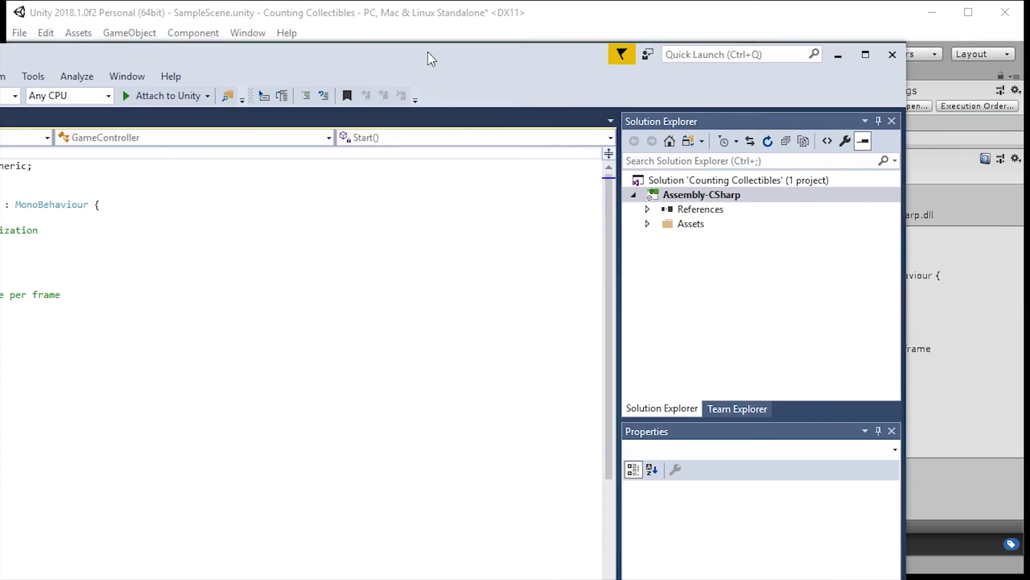
- Maximize the Visual Studio window showing GameController.cs
click(889, 62)
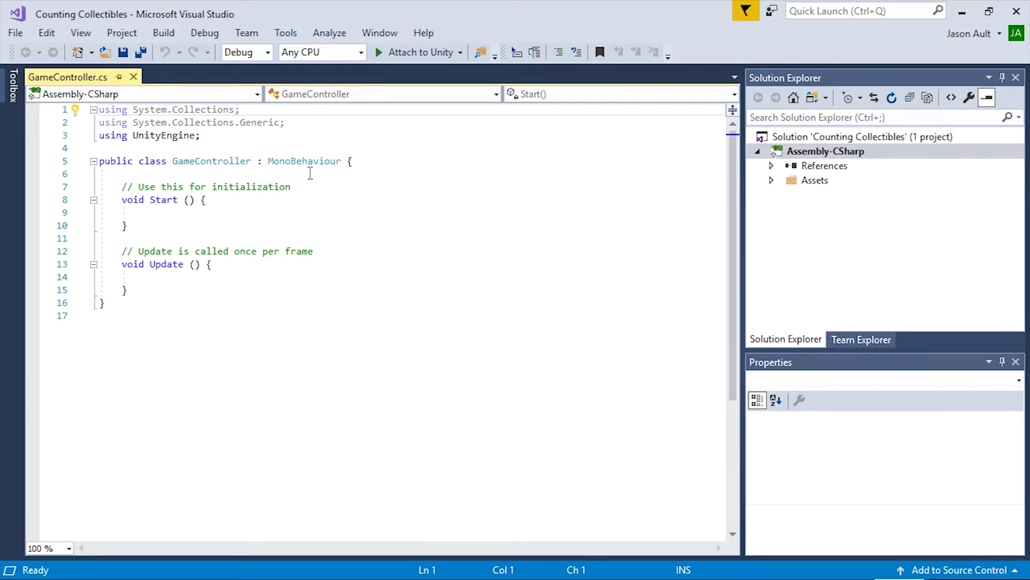
- Declare 'public int collectible = 0;' in GameController and save all files
click(375, 161)
key(Return)
key(Return)
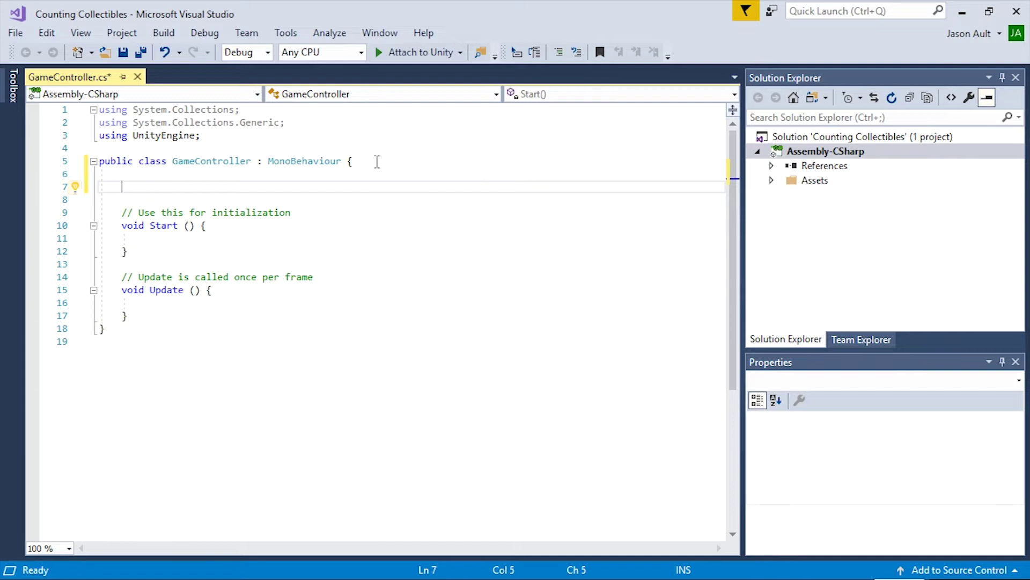
text(public )
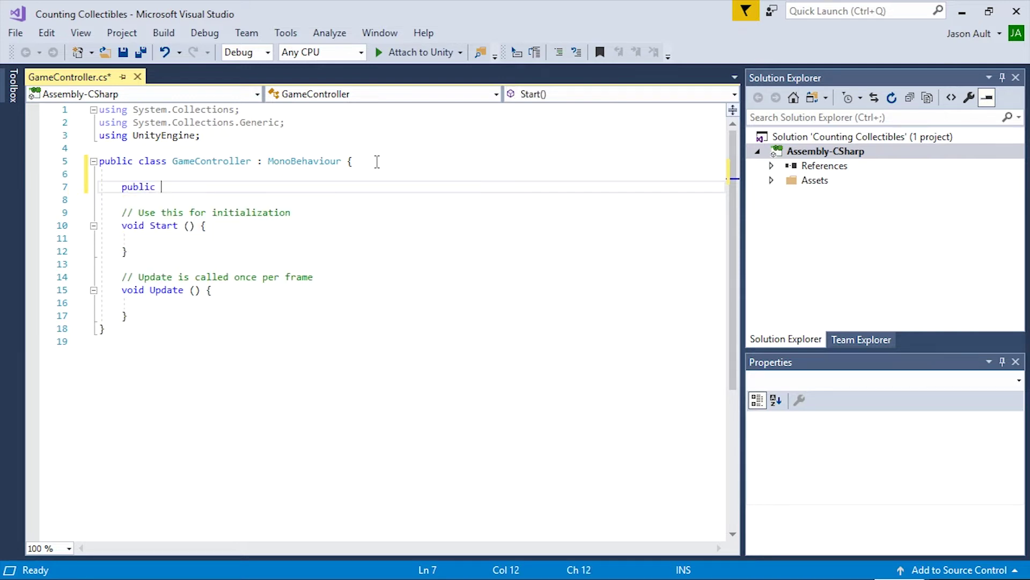
text(int )
text(col)
text(lecti)
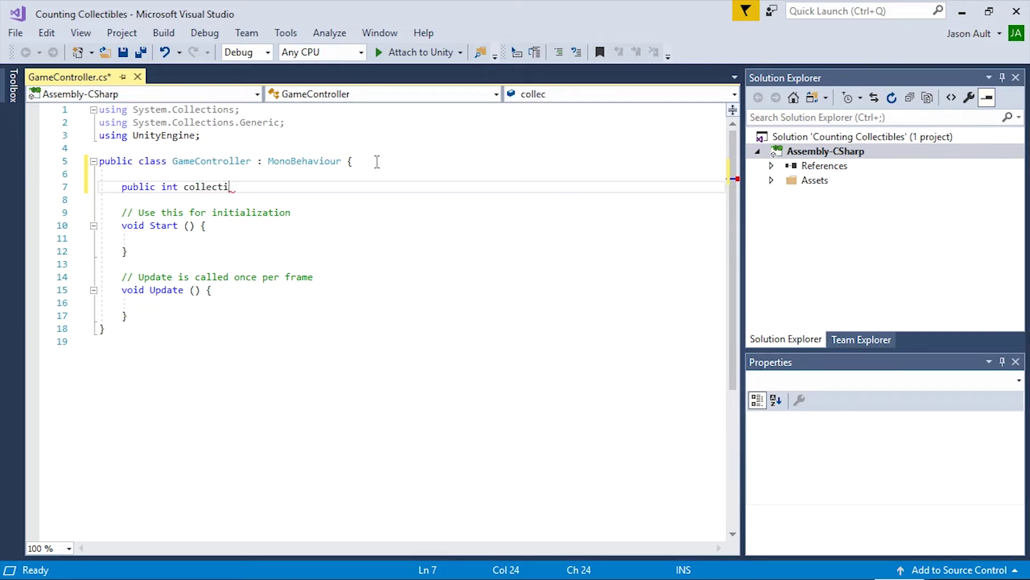
text(ble)
text( = )
text(0;)
click(16, 34)
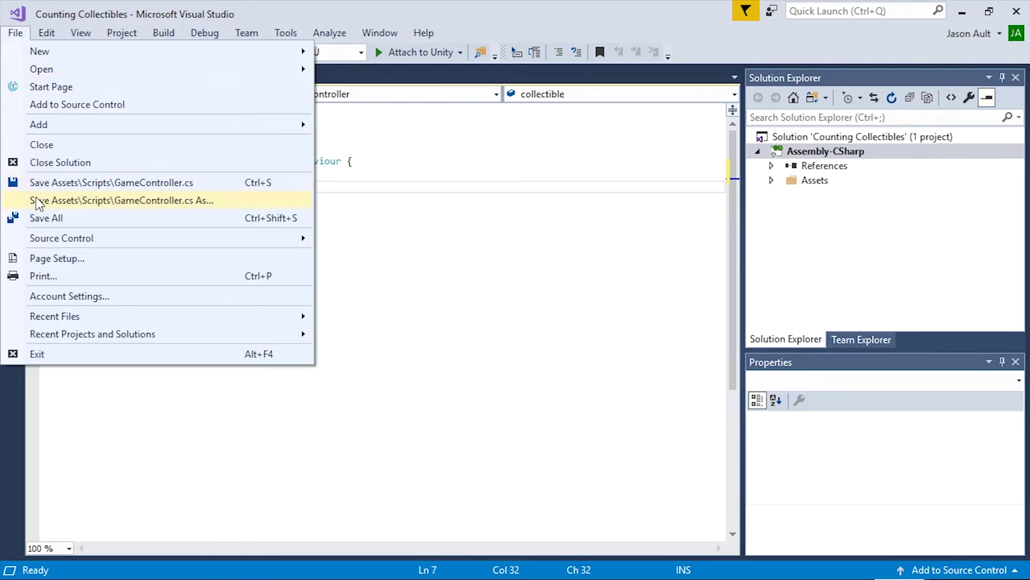
click(62, 217)
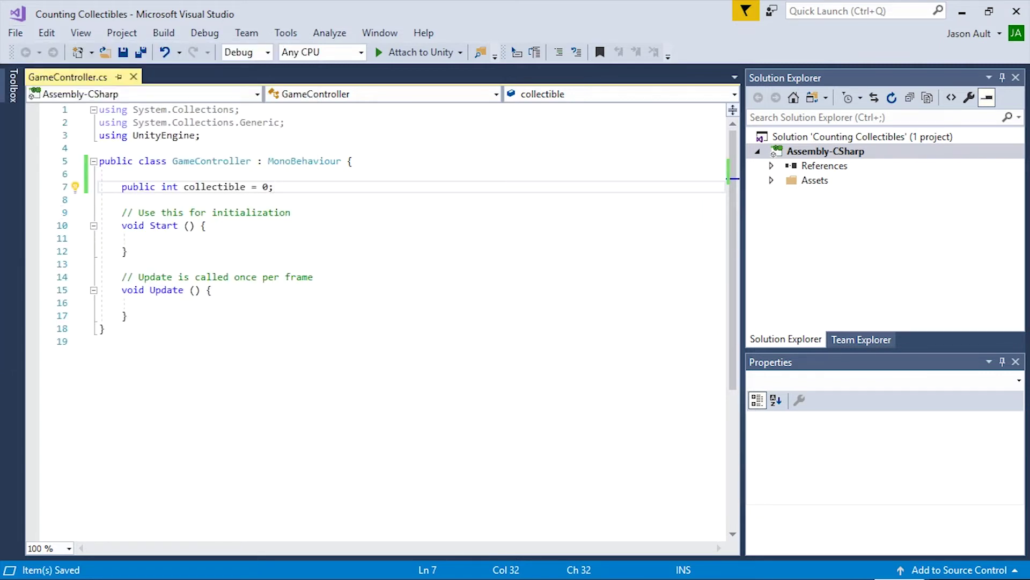
key(alt+Tab)
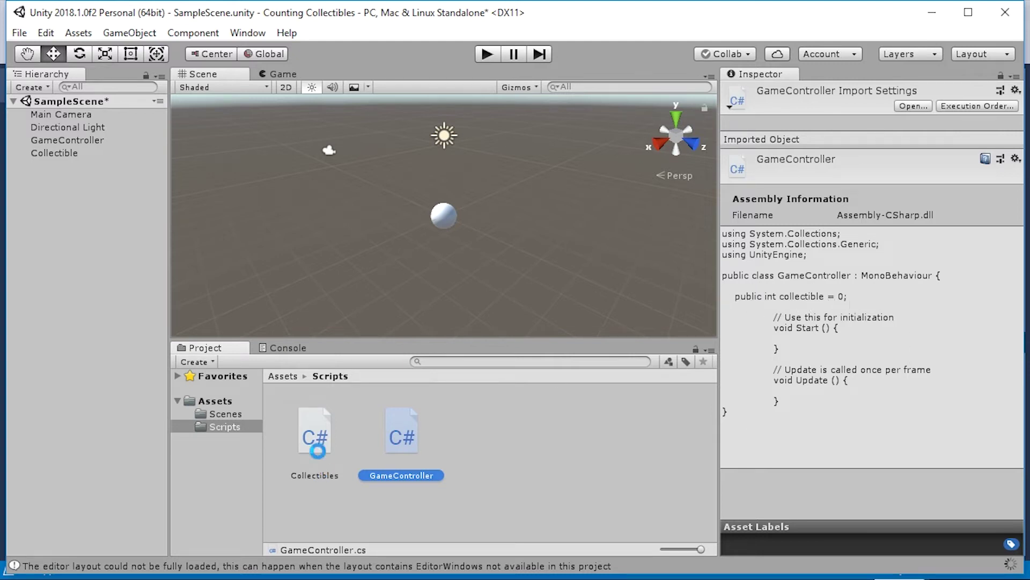
- Open the Collectibles script from the Project panel in Visual Studio
click(320, 434)
double_click(319, 433)
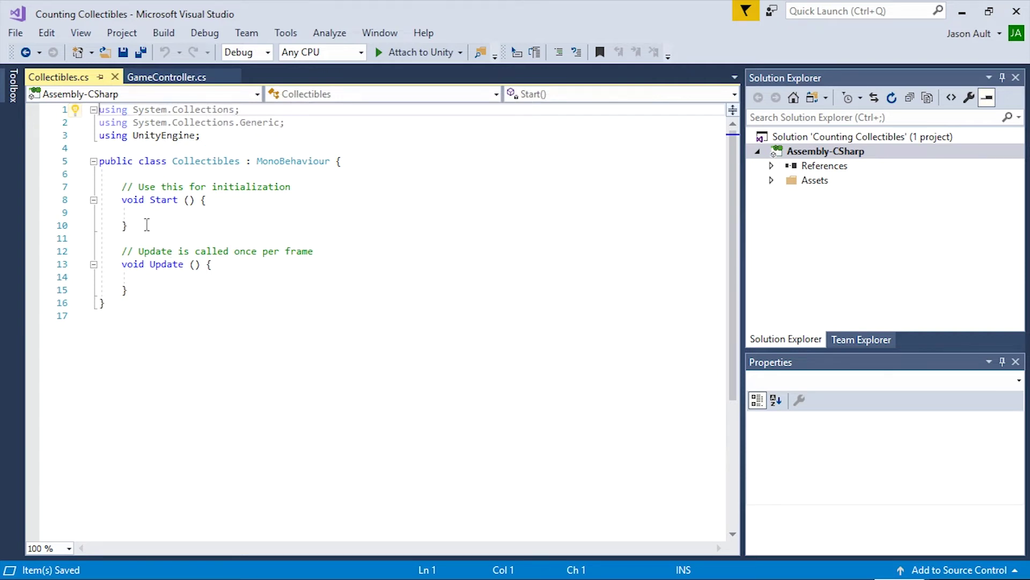
- Delete the unused Update method and initialization comment, leaving blank lines above Start
mouse_move(129, 290)
mouse_down()
mouse_move(146, 276)
mouse_move(158, 228)
mouse_up()
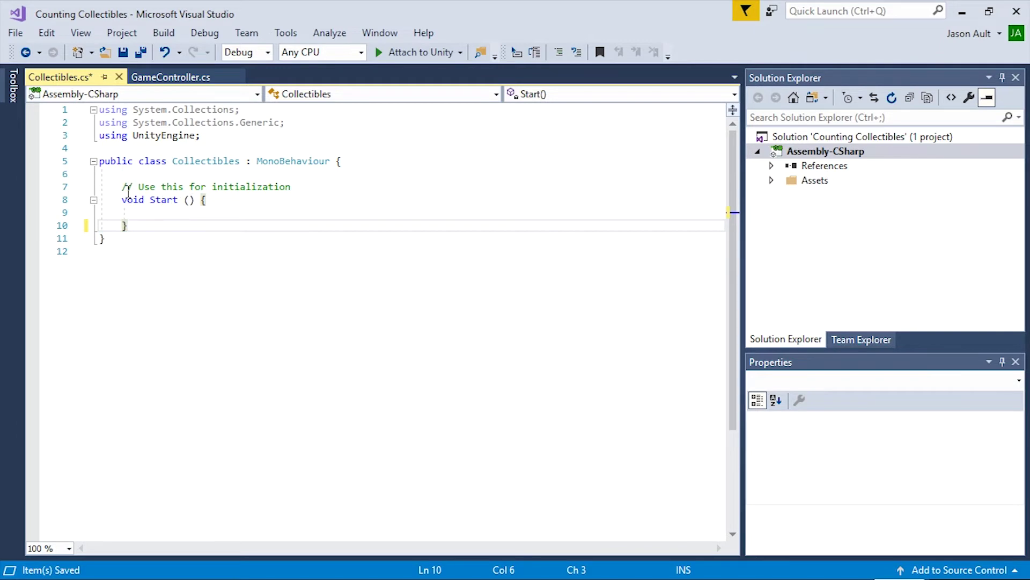
drag(121, 200, 121, 187)
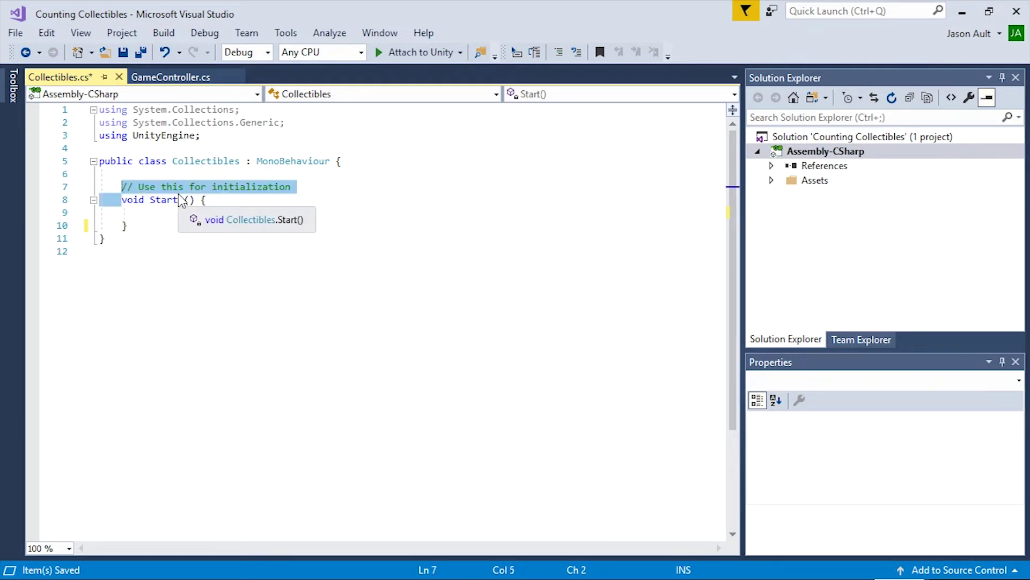
key(Delete)
click(350, 163)
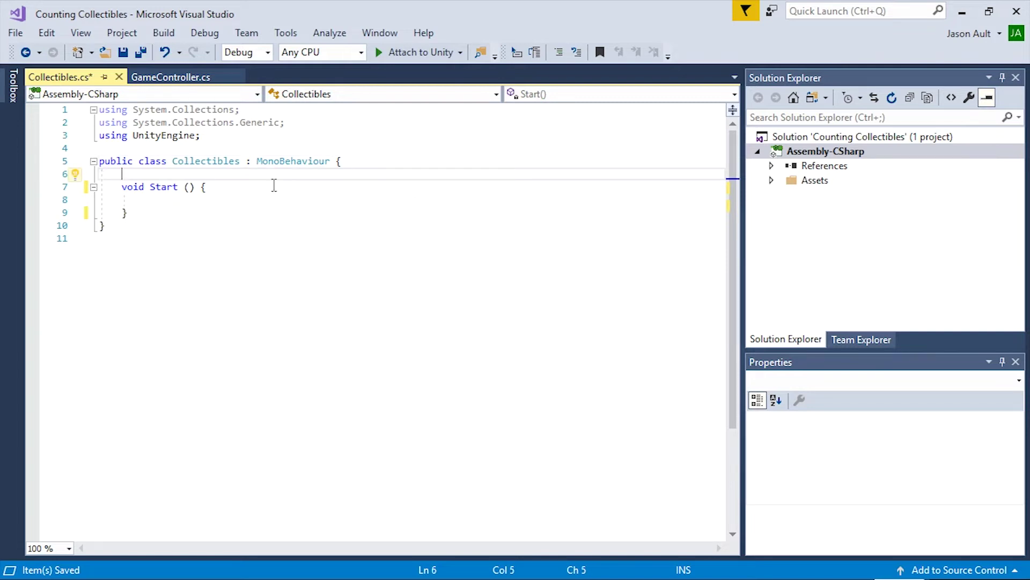
key(Return)
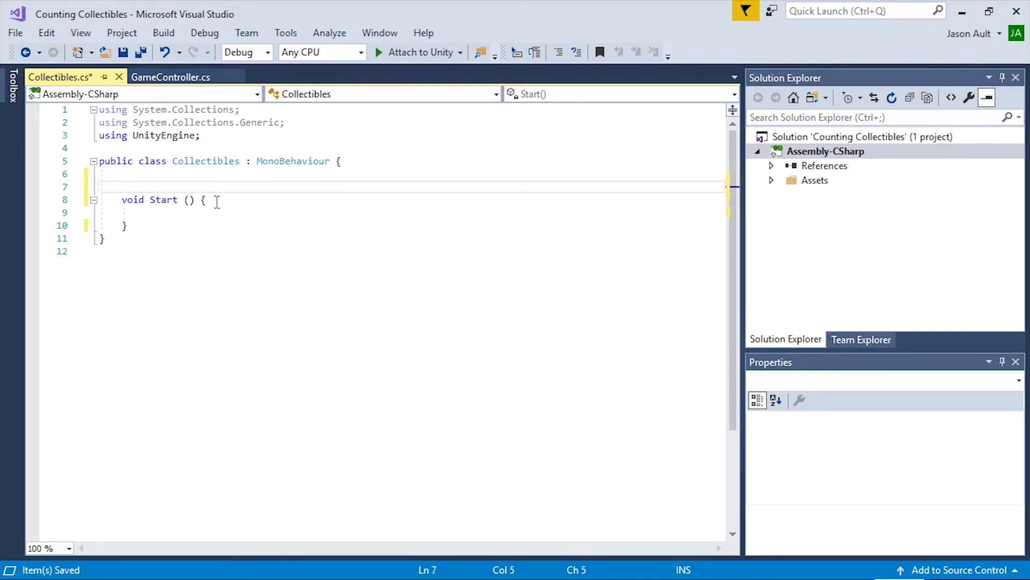
key(Return)
key(Up)
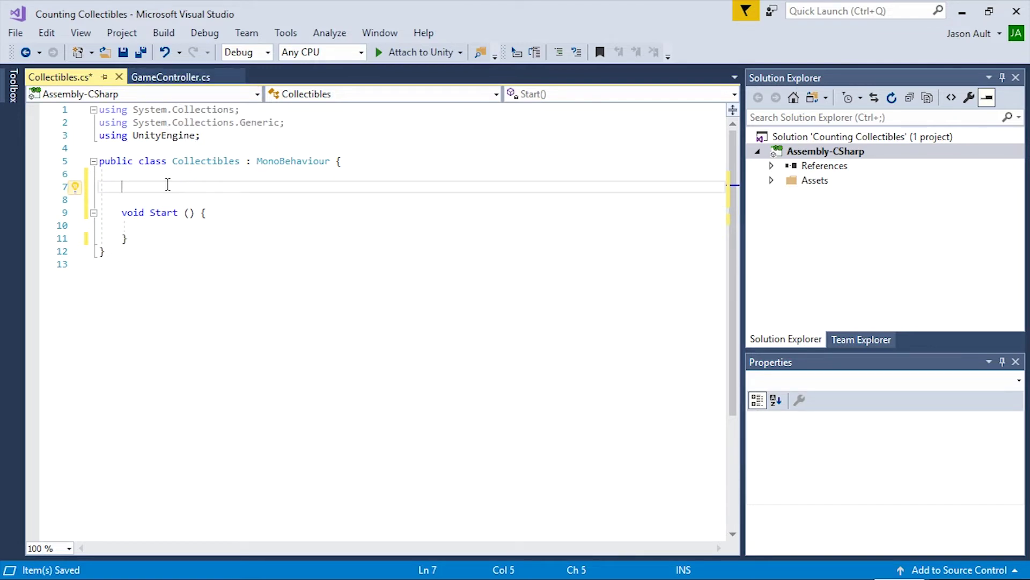
text(G)
text(ame)
- Declare a GameController gc field and begin gc = GameObject.FindGameObjectWithTag in Start
key(Tab)
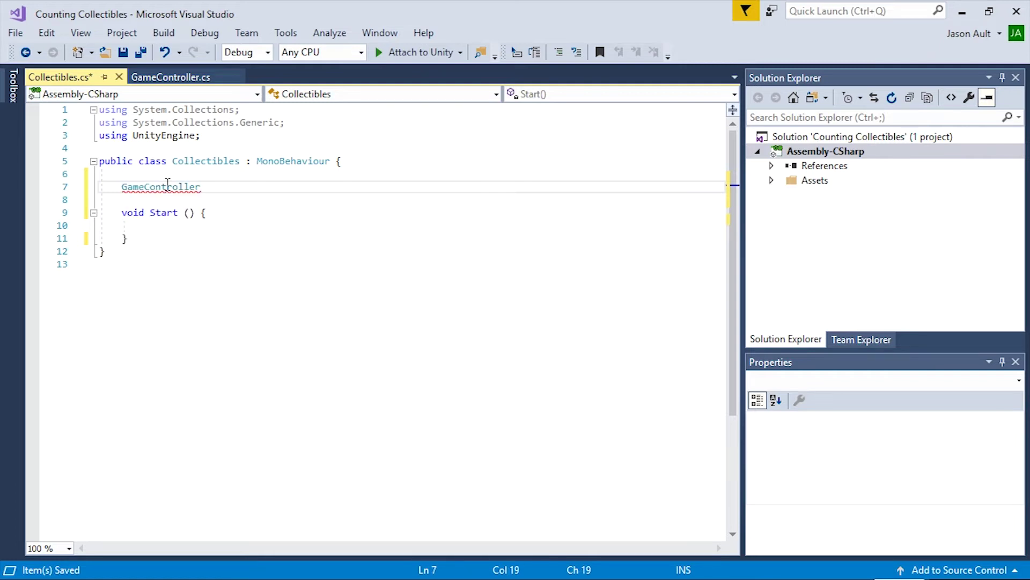
text( gc)
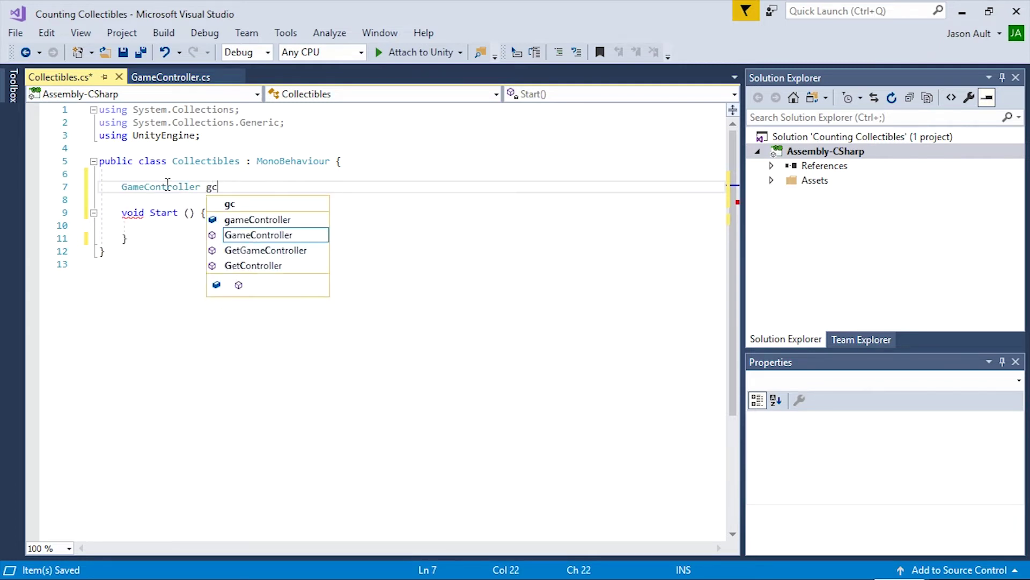
text(;)
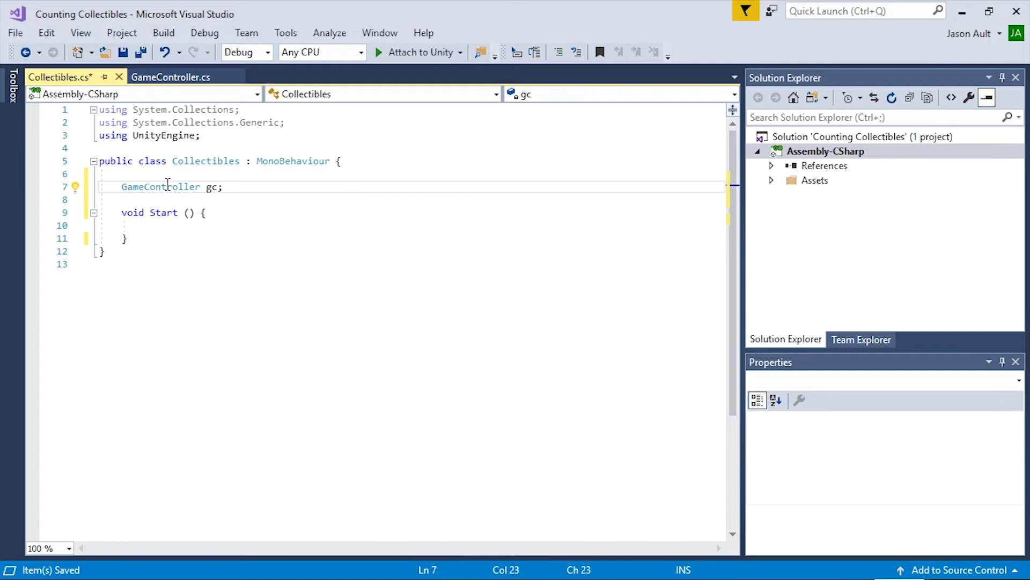
click(162, 226)
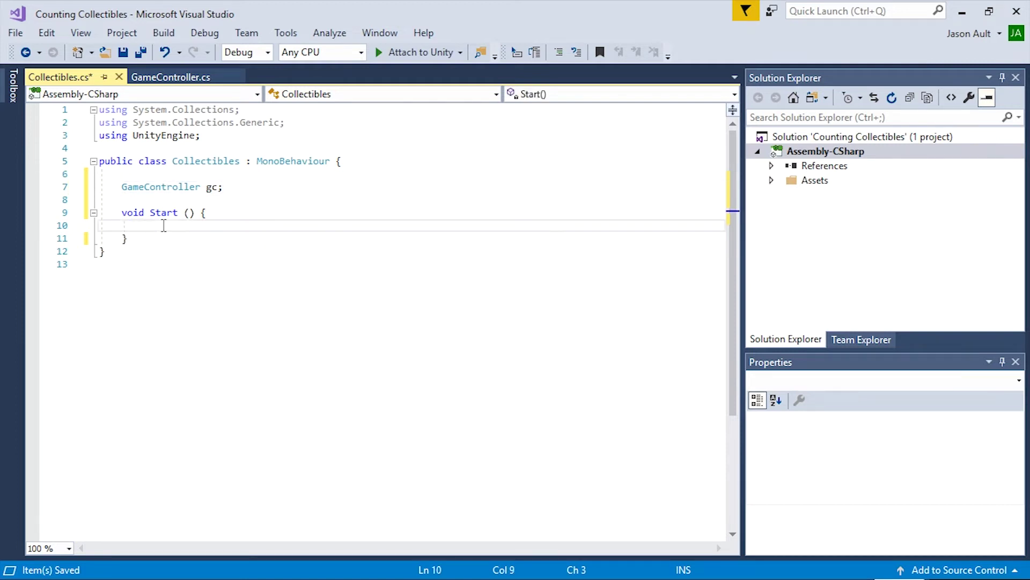
text(gc)
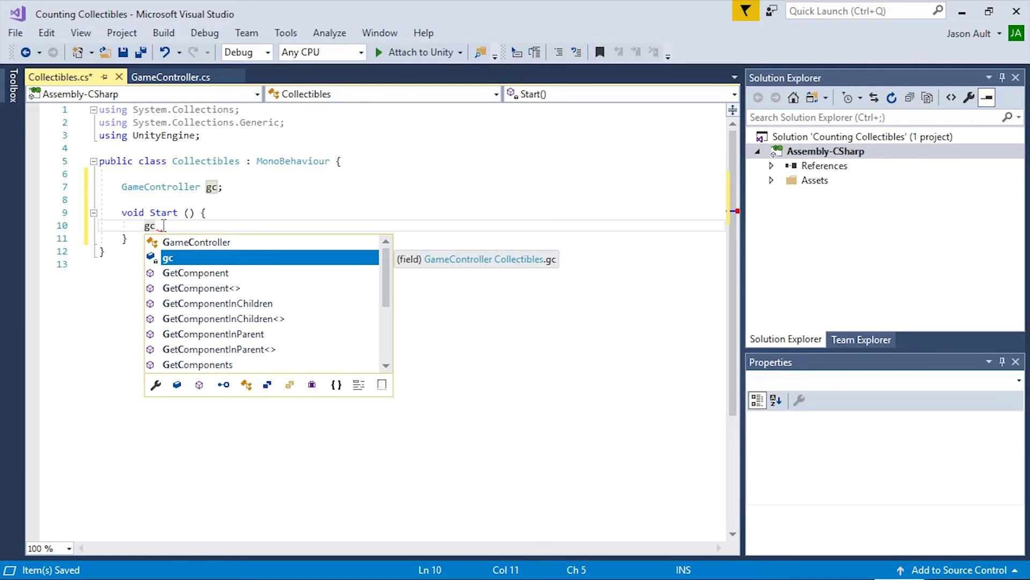
text( = )
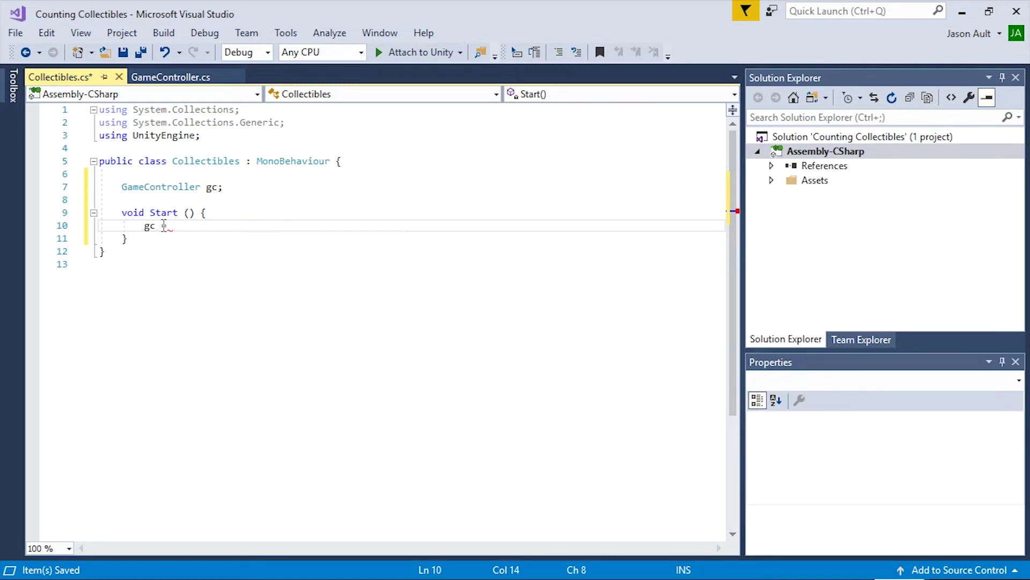
text(Game)
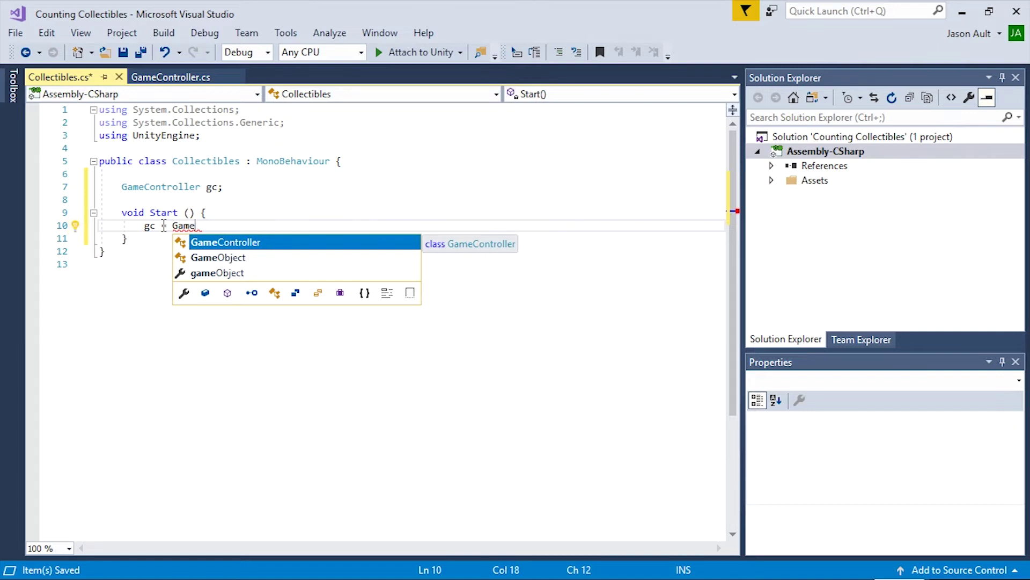
key(Down)
key(Tab)
text(.)
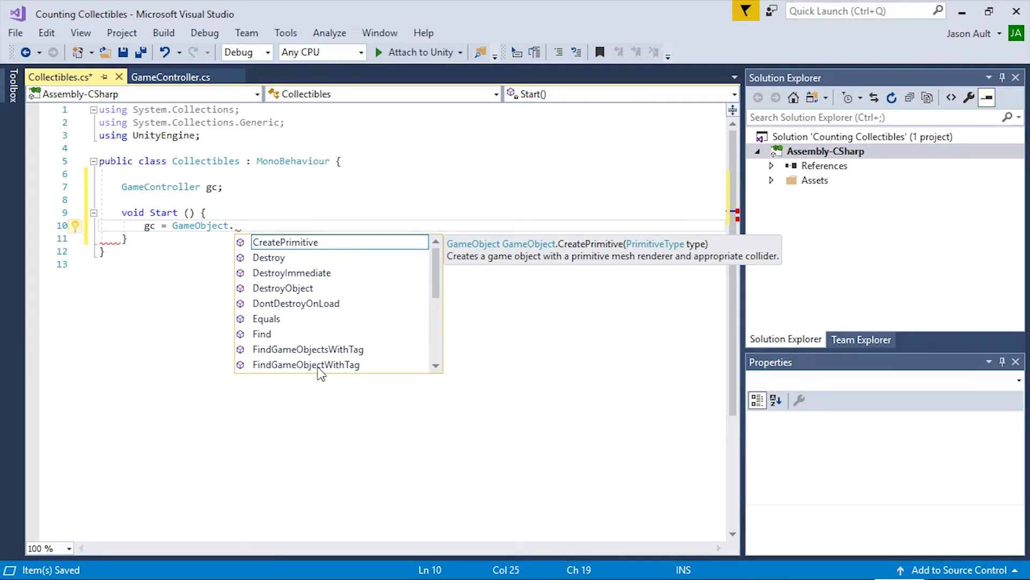
double_click(340, 366)
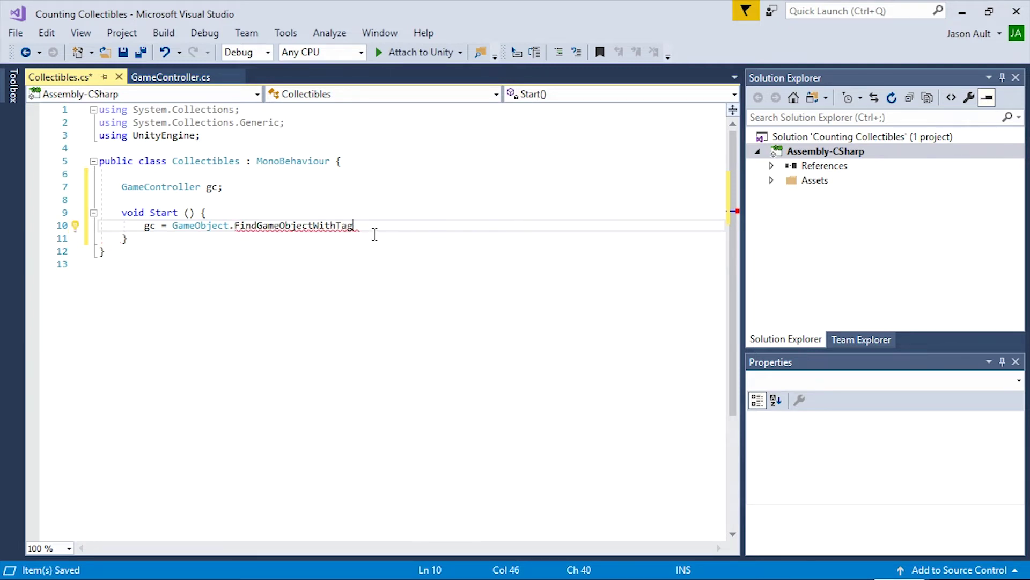
text(()
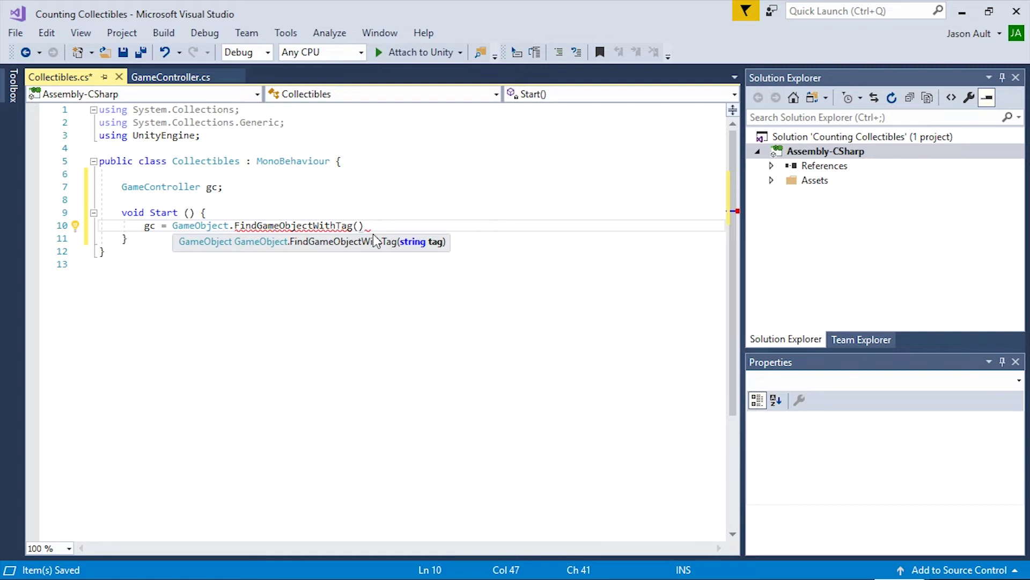
text(")
text(Game)
text(Controlle)
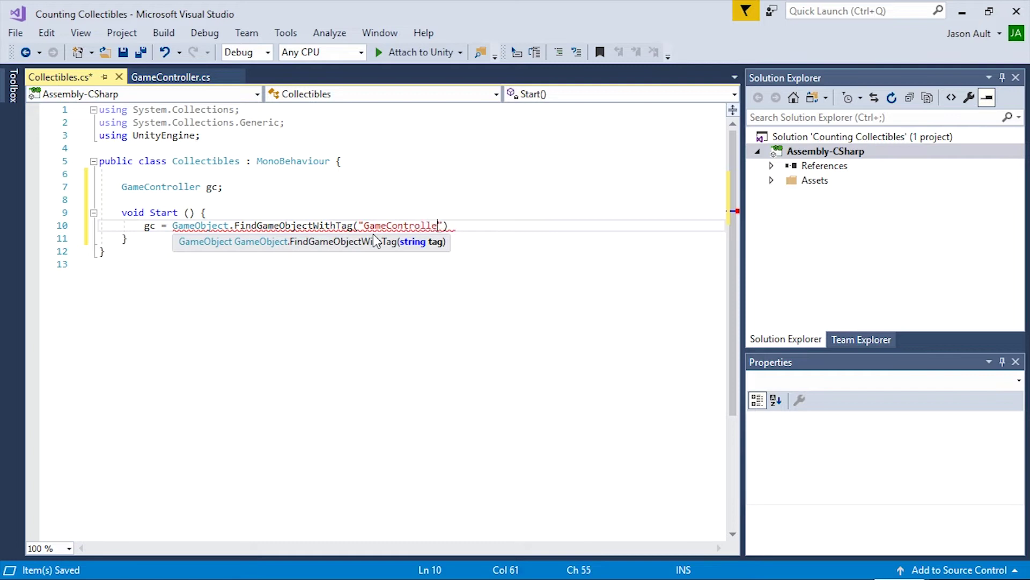
text(r)
- Finish line 10 with ("GameController").GetComponent<GameController>(); then minimize Visual Studio
click(474, 225)
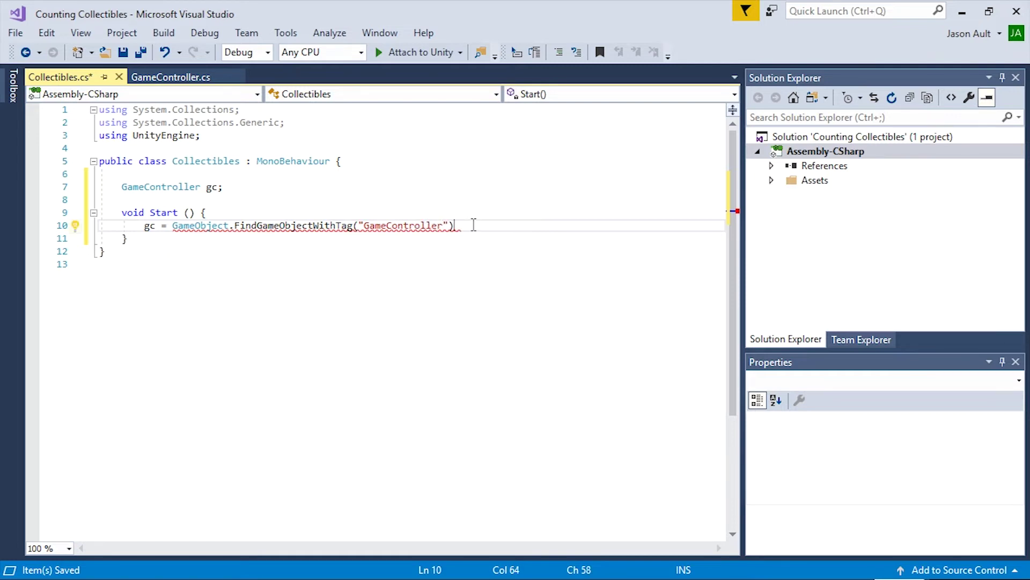
text(;)
key(Left)
text(.)
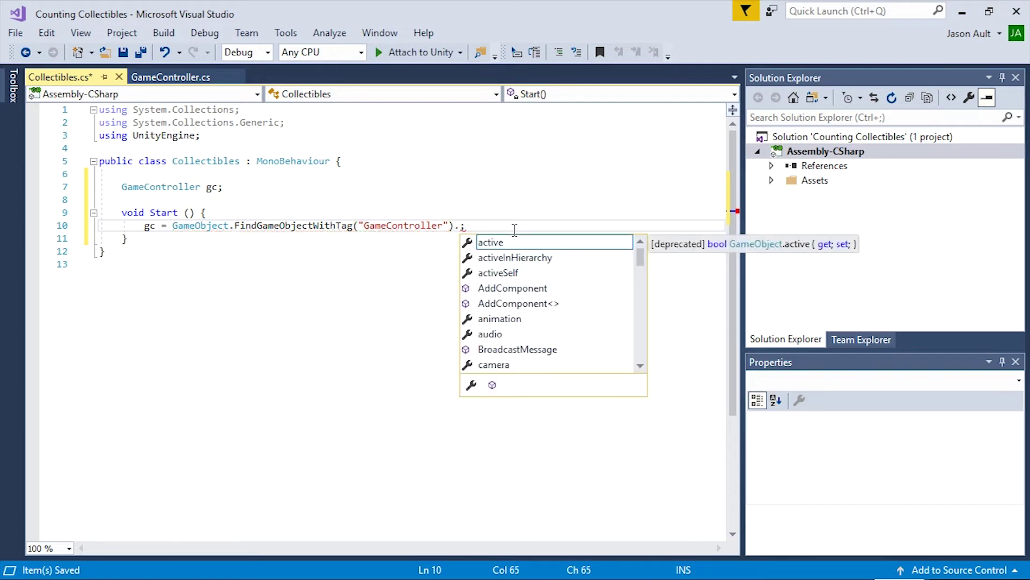
text(getC)
key(Tab)
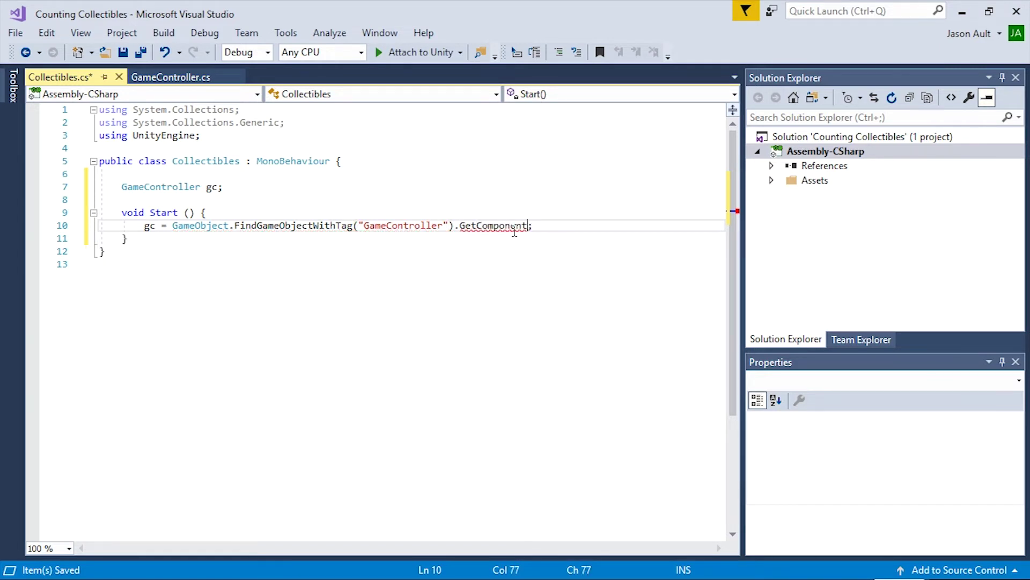
text(<)
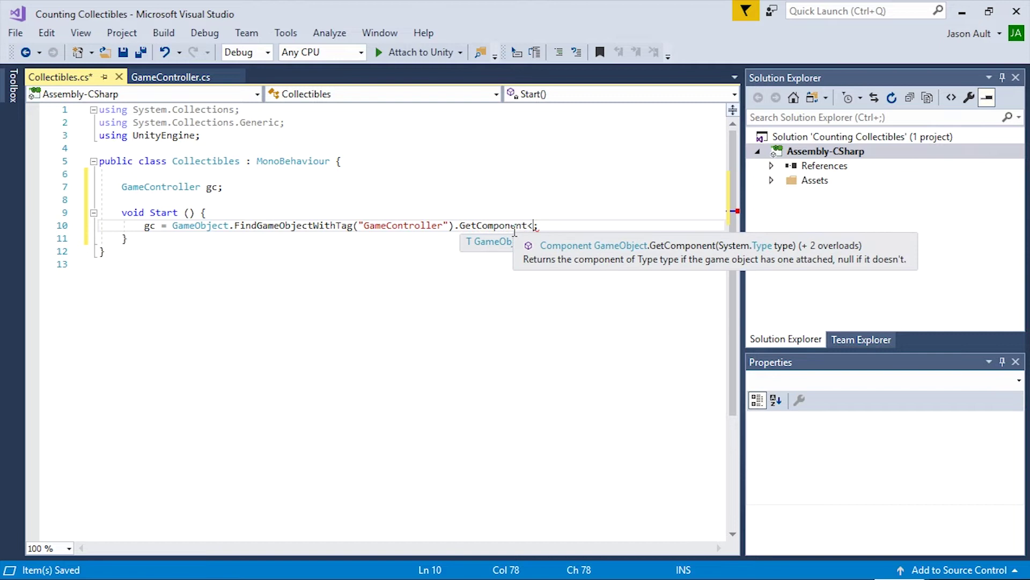
text(Game)
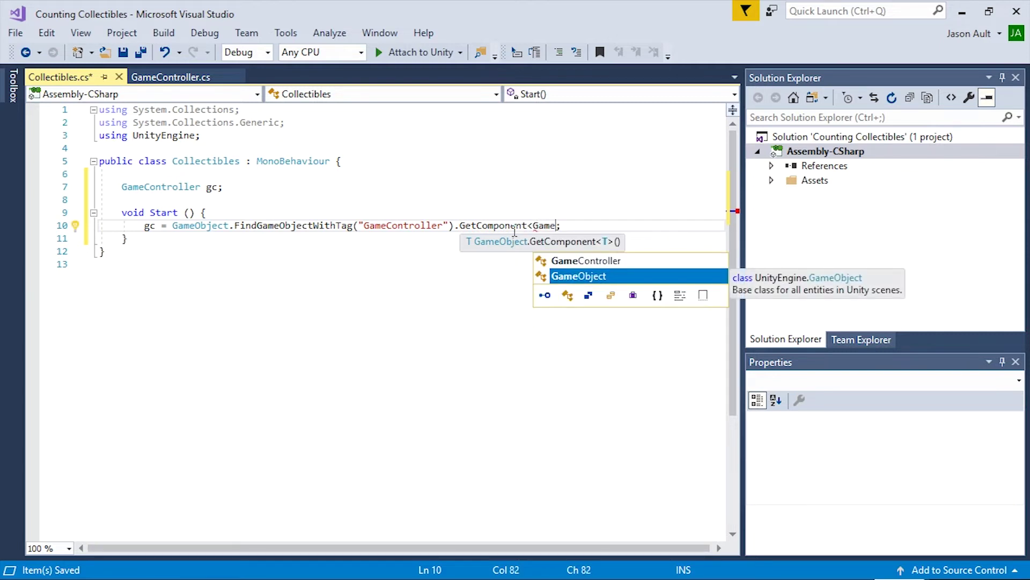
key(Up)
key(Tab)
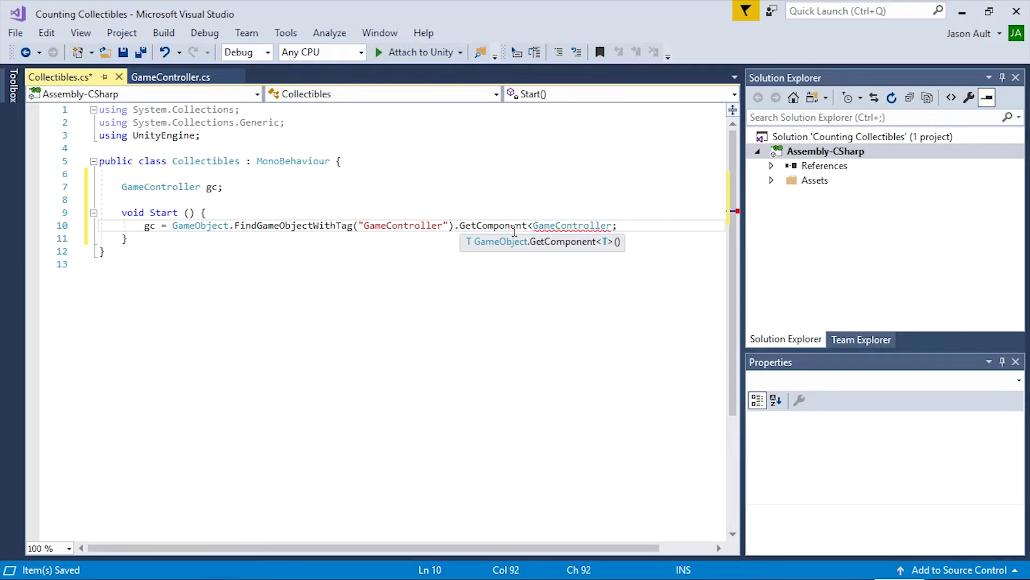
text(>())
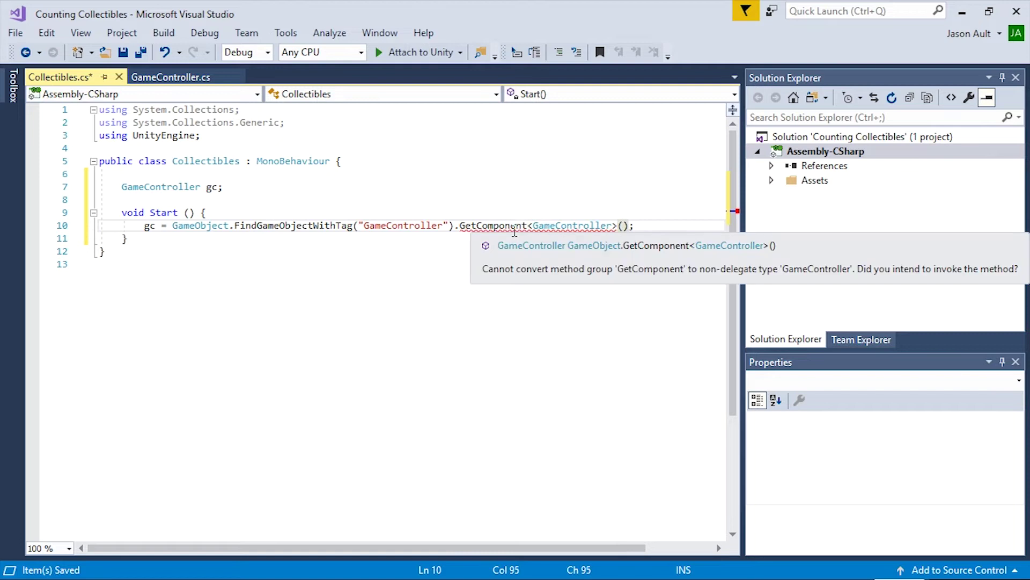
click(644, 225)
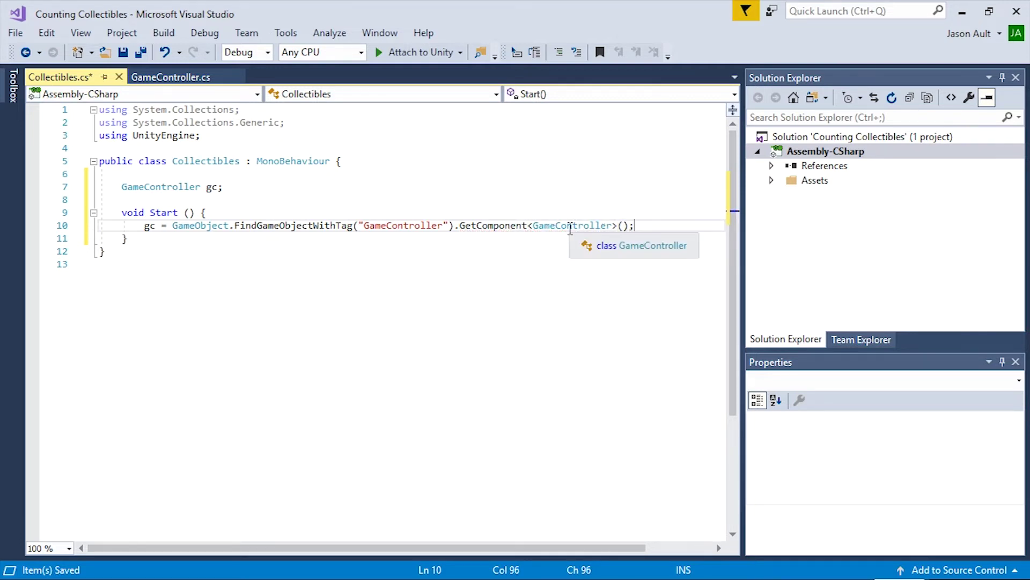
click(962, 11)
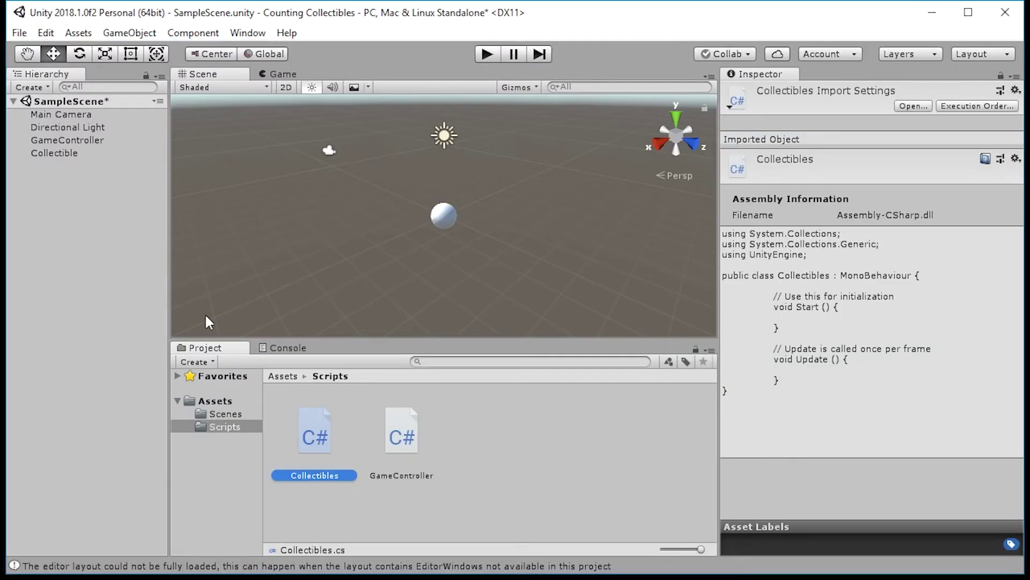
- Inspect GameController's tag and script, then view the Collectibles script's preview
click(64, 140)
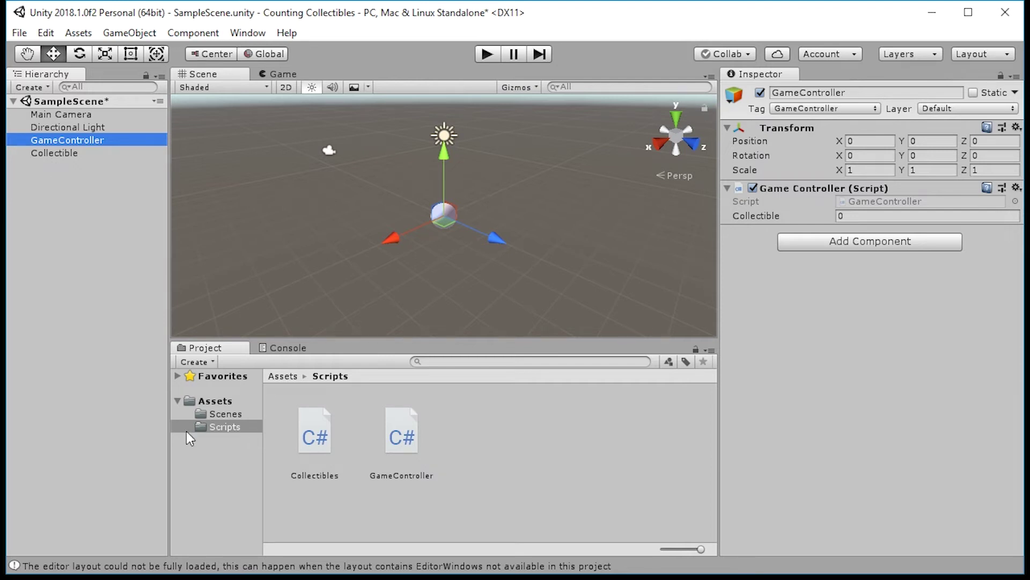
click(319, 430)
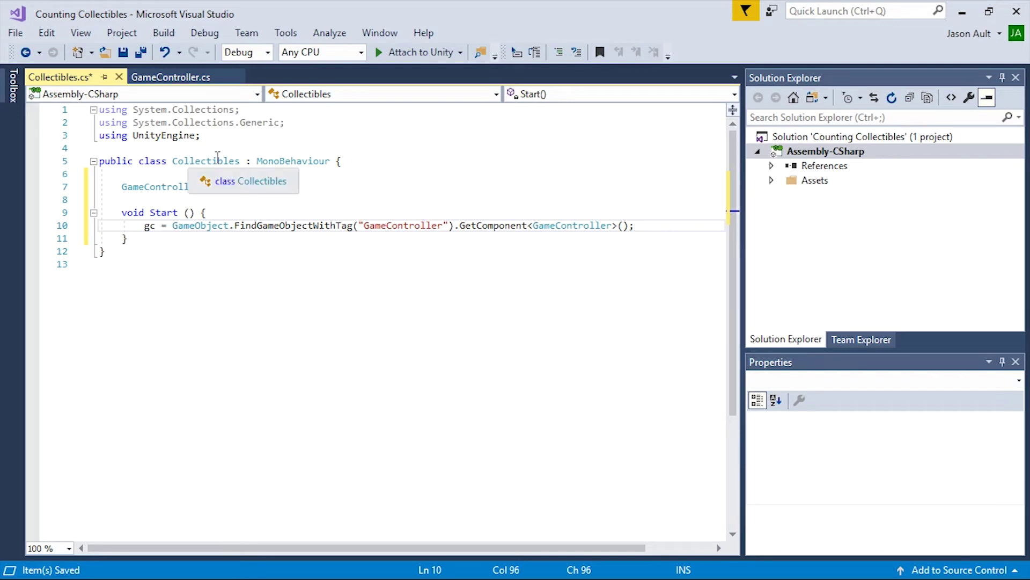
- Save all scripts, check GameController.cs, then add a blank line after line 10 in Collectibles.cs
click(14, 35)
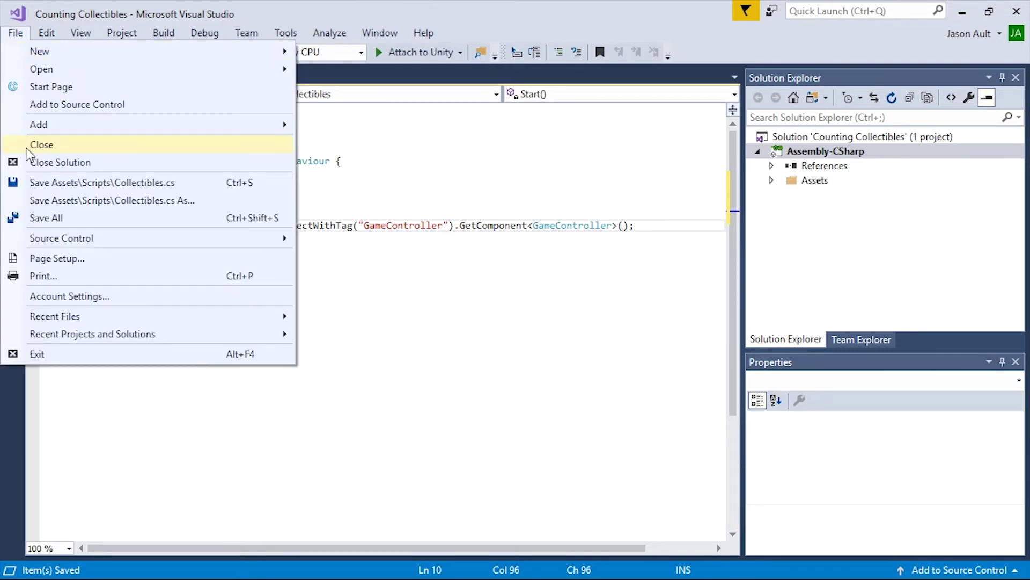
click(45, 219)
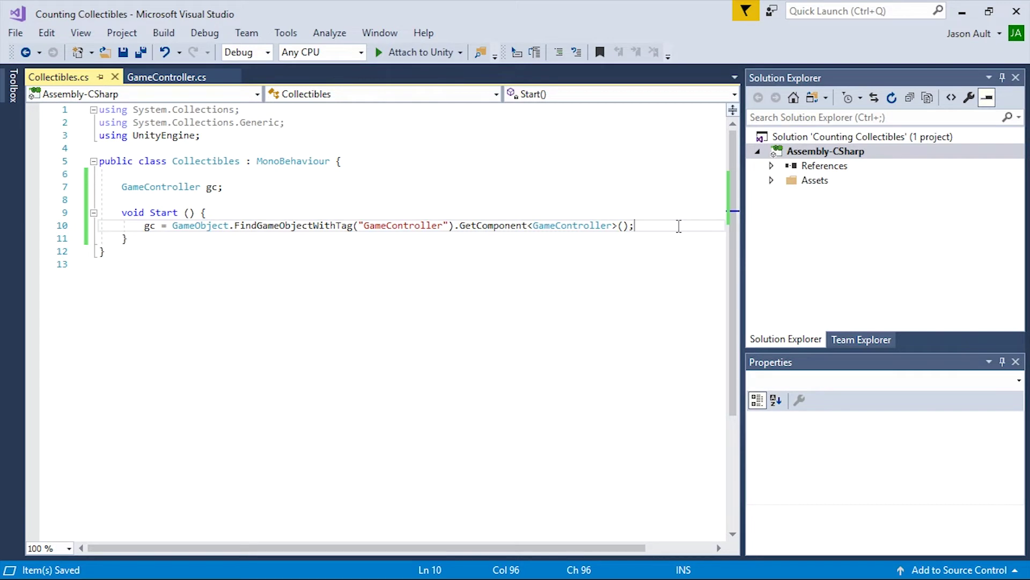
click(184, 78)
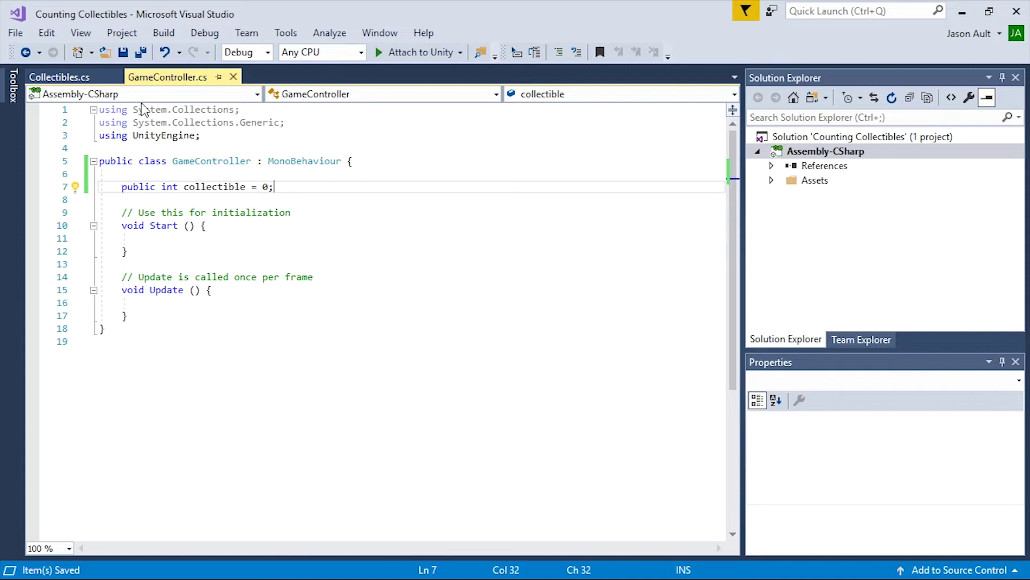
click(56, 77)
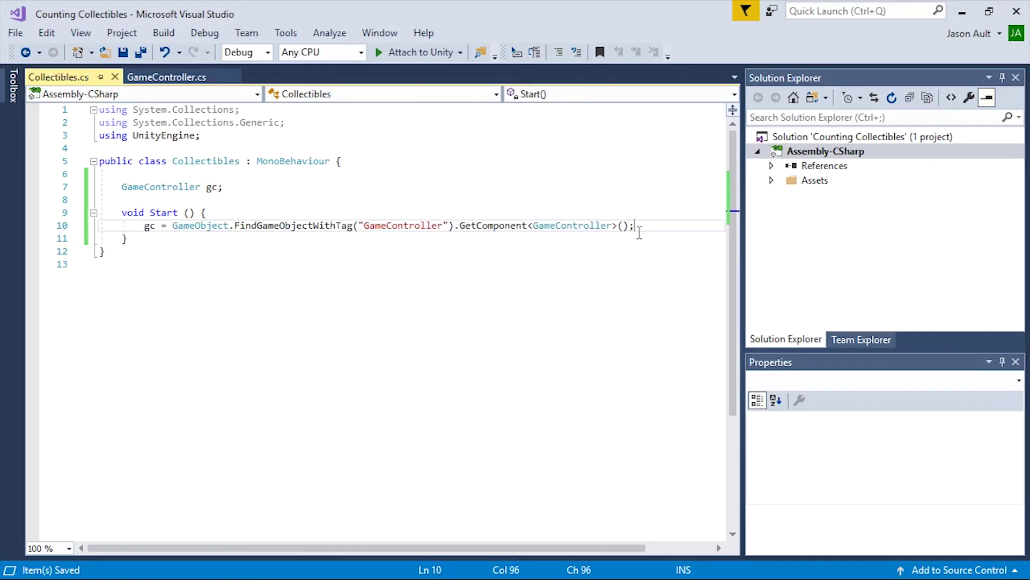
key(Return)
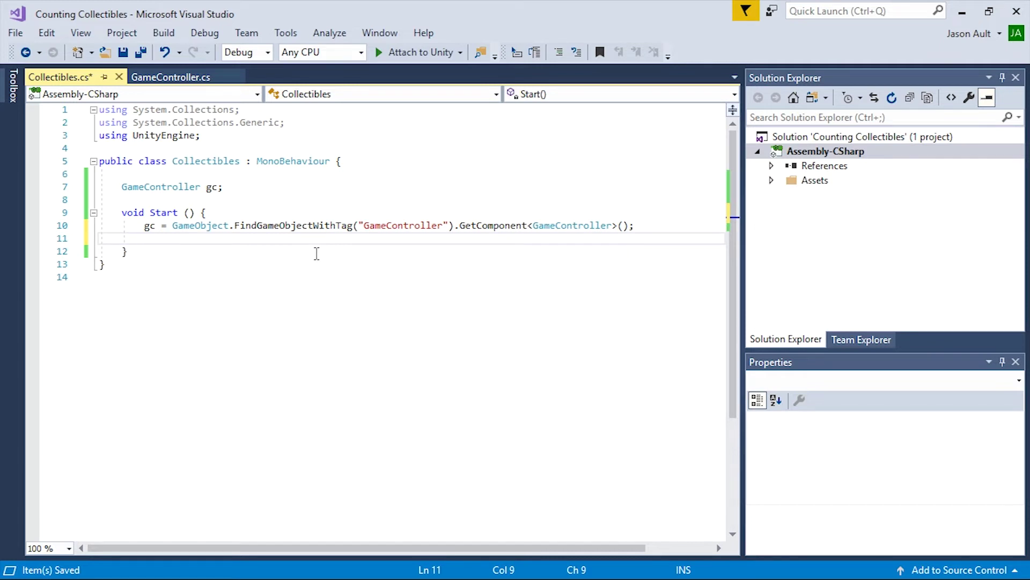
text(gc)
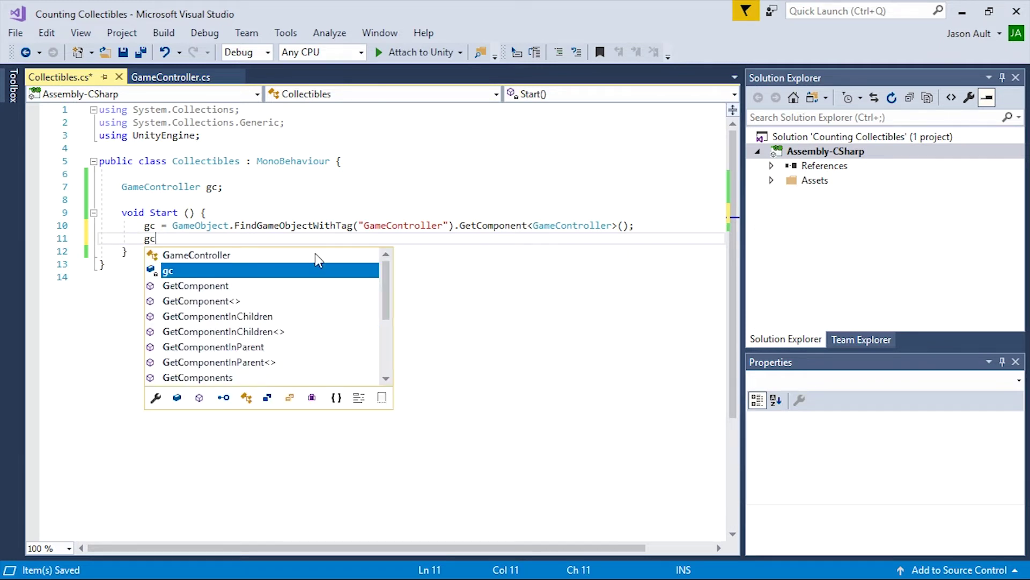
text(.)
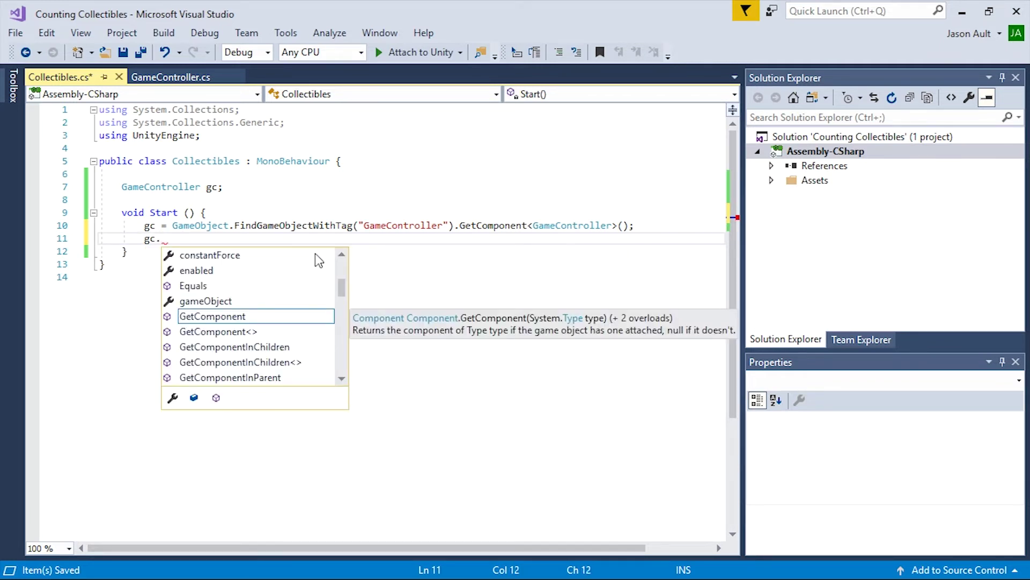
scroll(262, 310, up, 3)
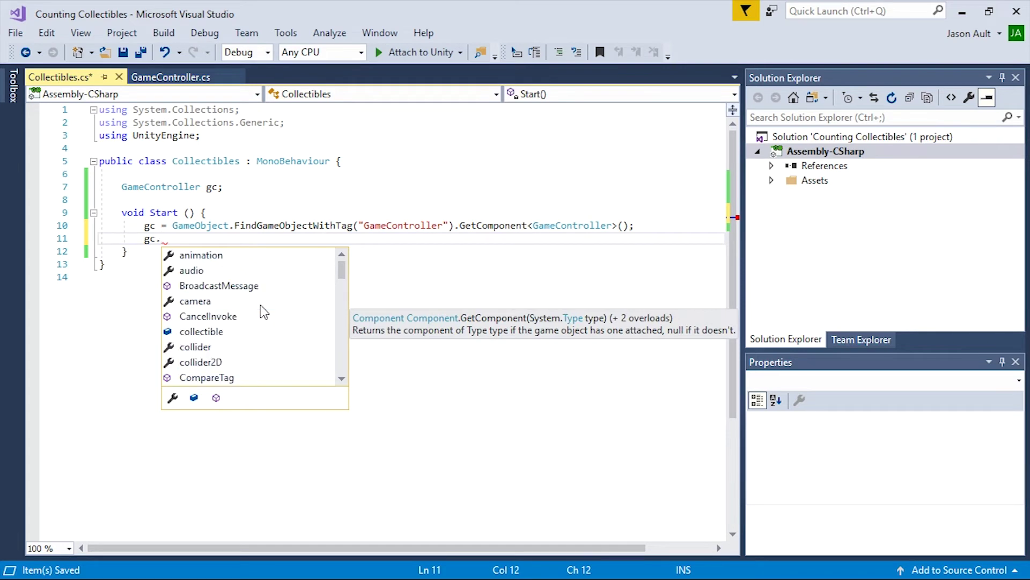
- Write gc.collectible++; on line 11 of Start, checking the collectible field in GameController.cs
click(198, 332)
double_click(198, 332)
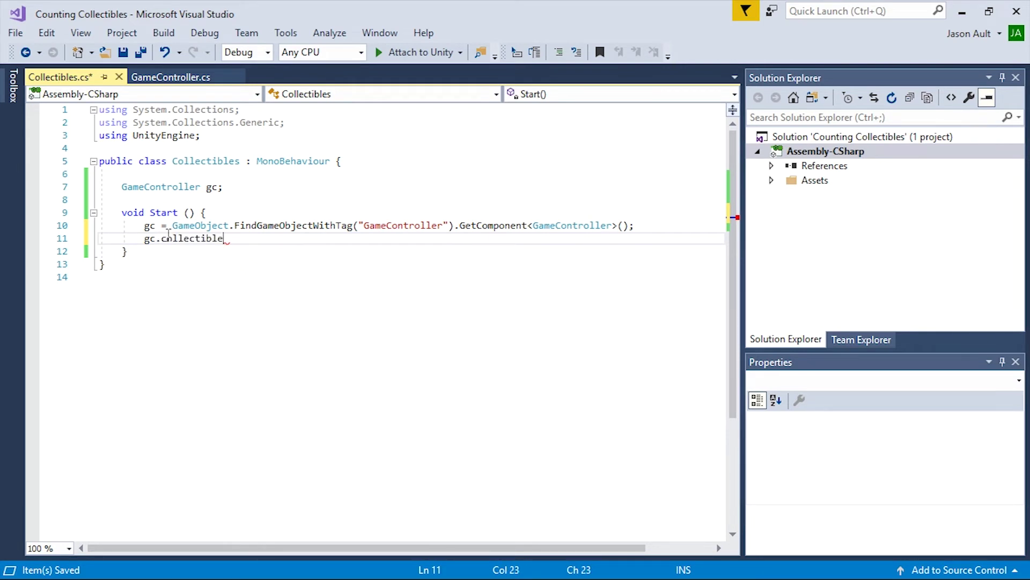
click(199, 78)
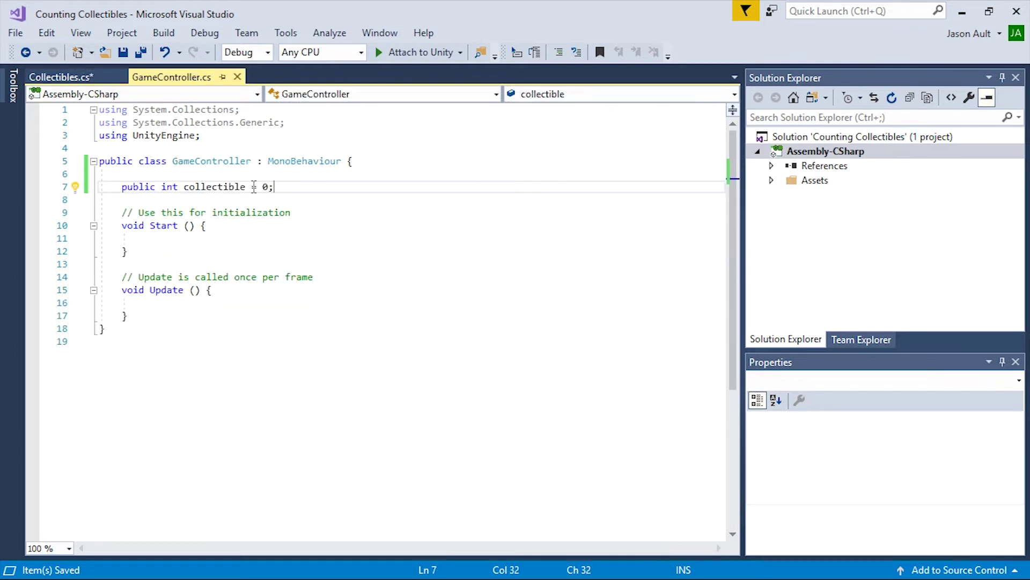
click(60, 76)
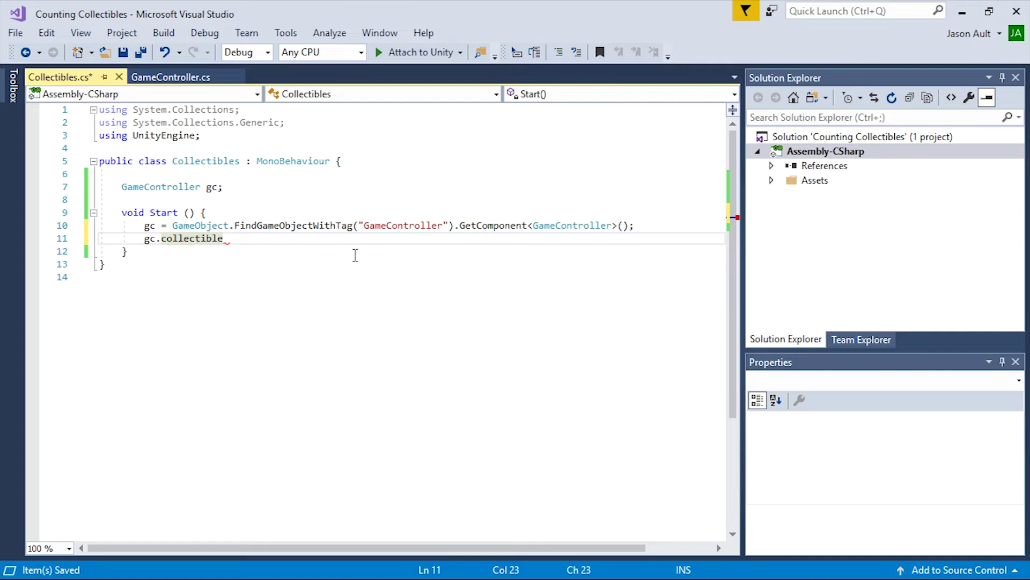
text(++;)
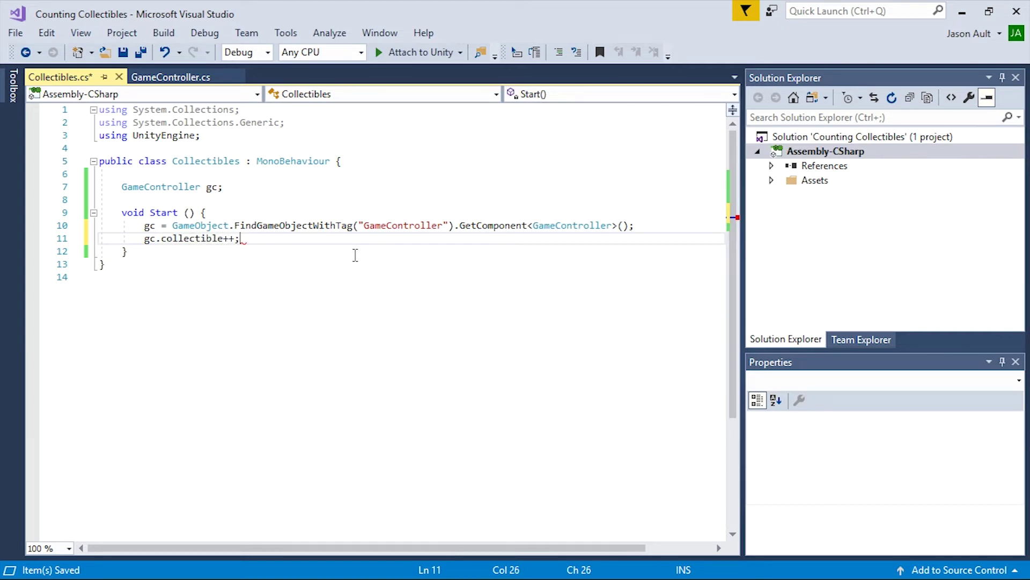
key(BackSpace)
key(BackSpace)
key(BackSpace)
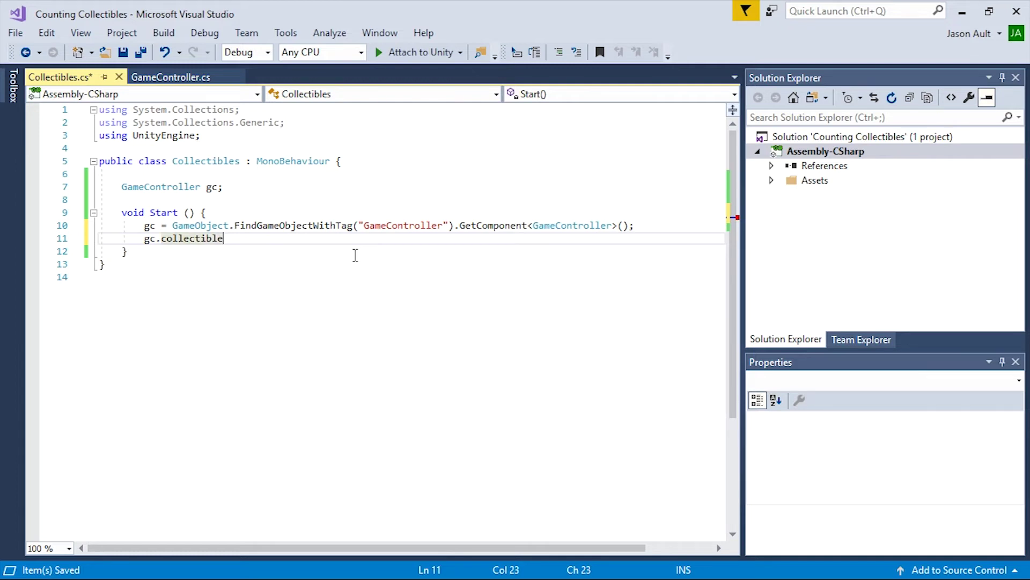
text( +=)
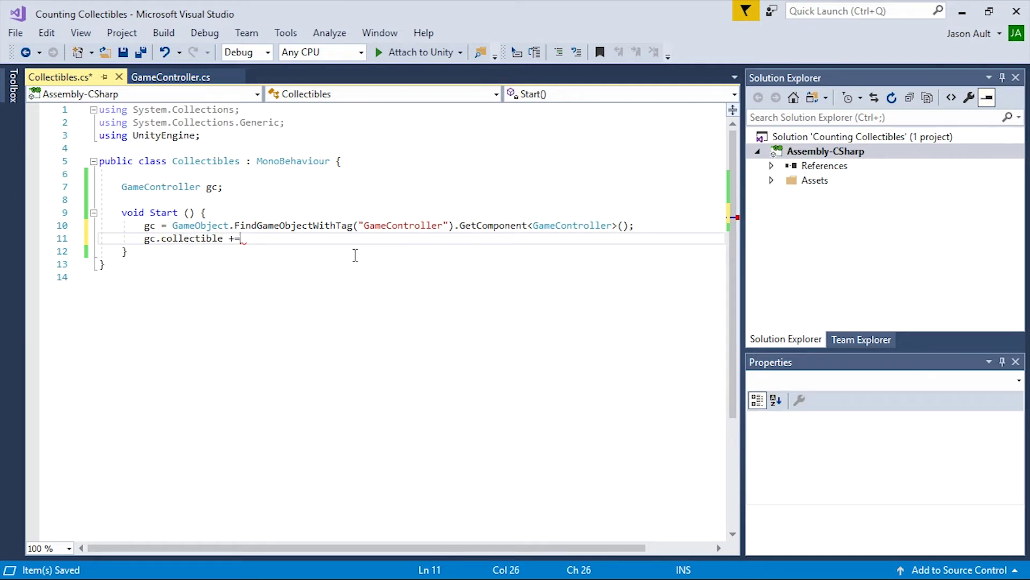
text( 1)
text(;)
key(BackSpace)
key(BackSpace)
key(BackSpace)
key(BackSpace)
key(BackSpace)
key(BackSpace)
text(++)
text(;)
- Save all scripts, return to Unity, and clear the Console
click(15, 32)
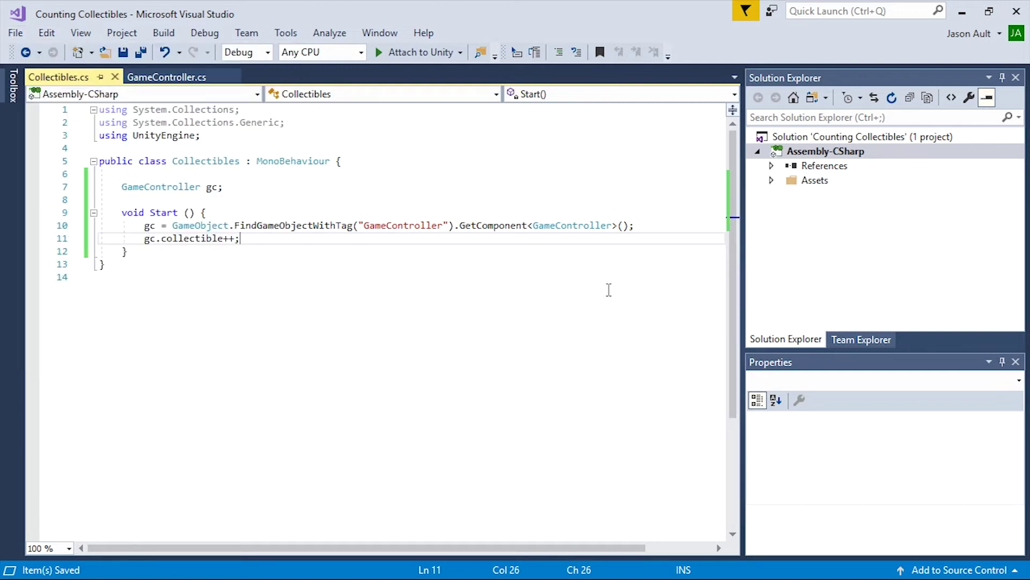
click(963, 13)
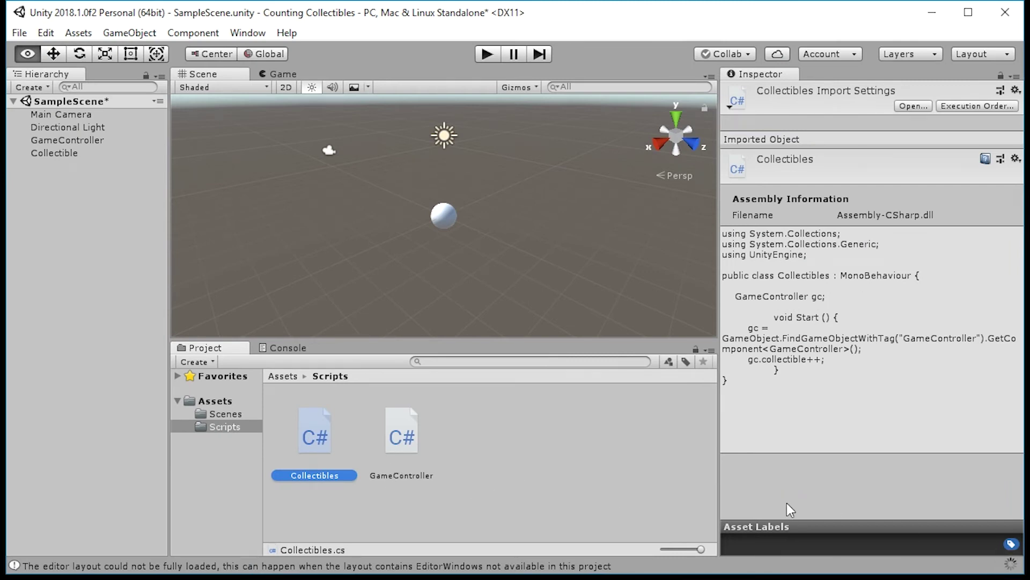
click(287, 347)
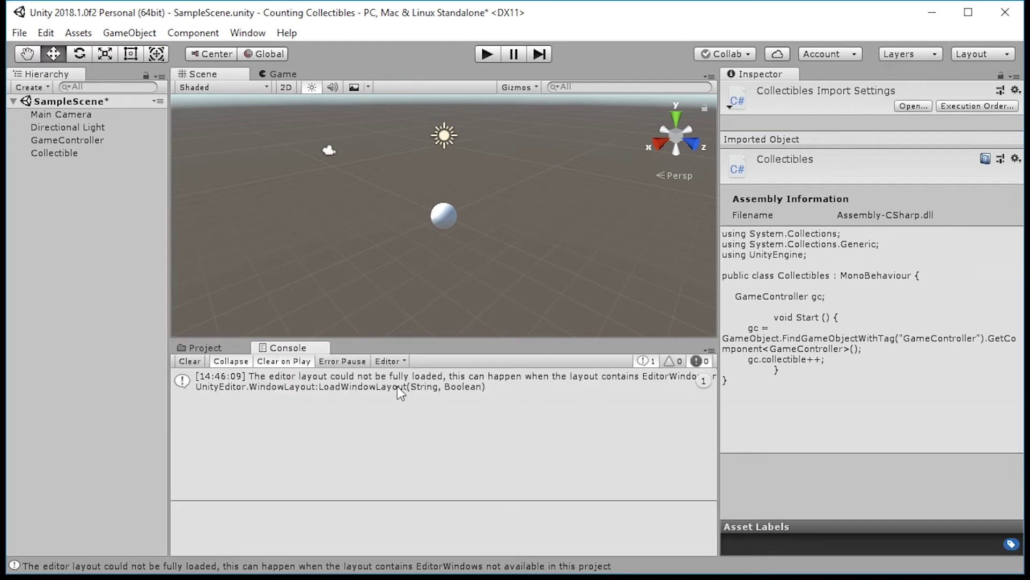
click(201, 361)
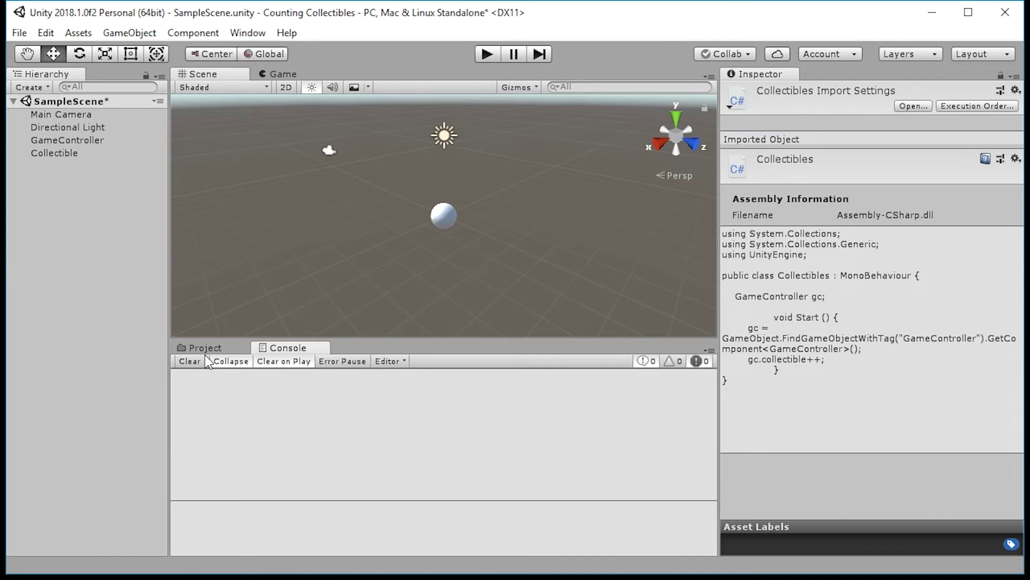
click(205, 348)
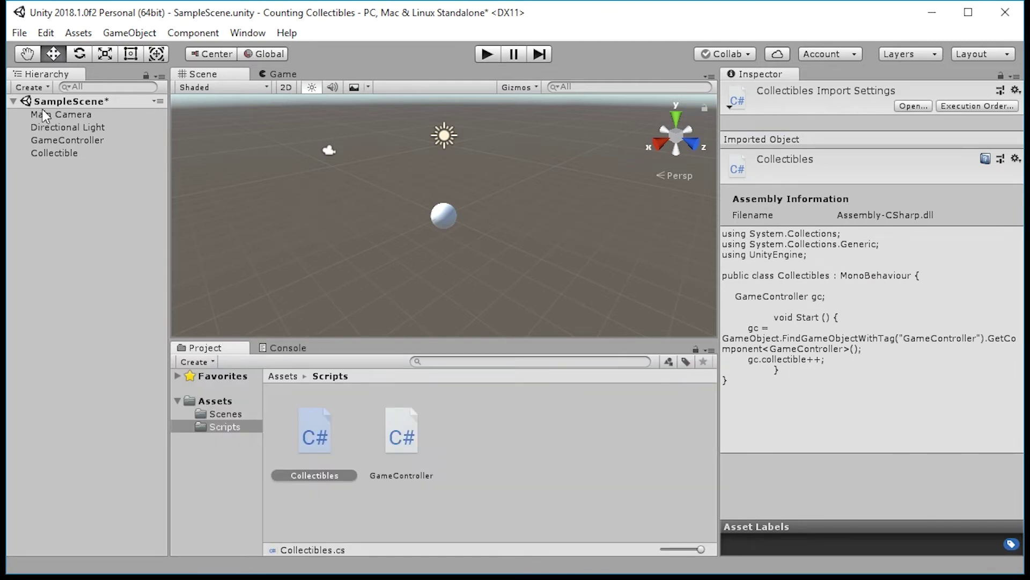
- Select GameController and enter Play mode to watch Collectible rise to 1
click(64, 139)
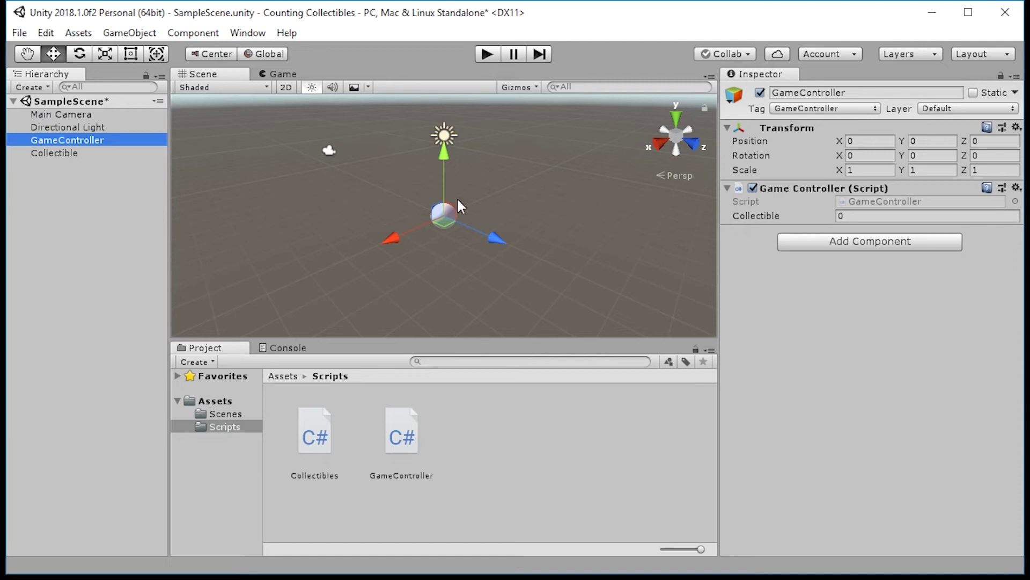
click(278, 72)
click(486, 54)
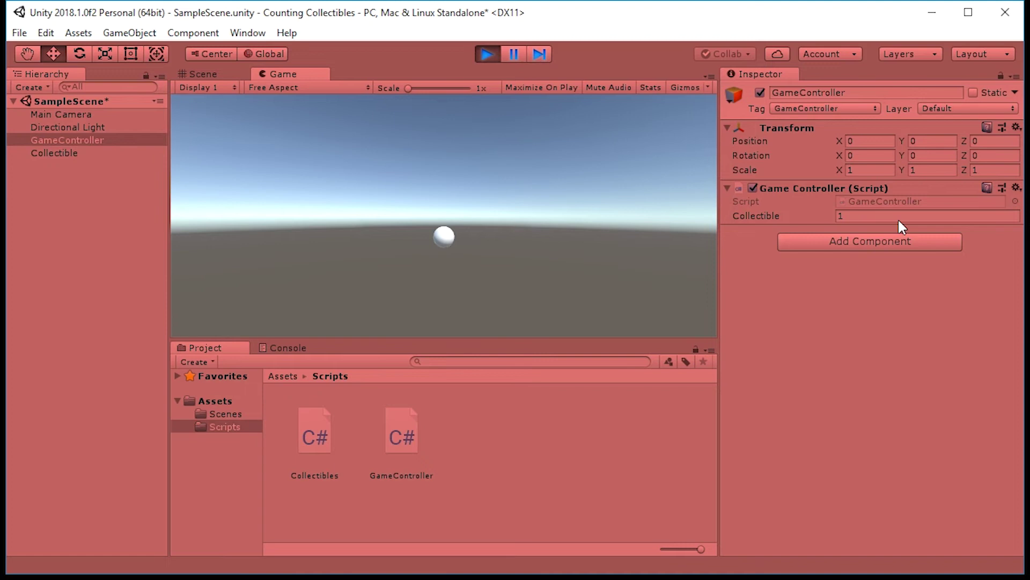
- Stop play mode, view the Playmode tint under Preferences > Colors, and close Preferences
click(482, 55)
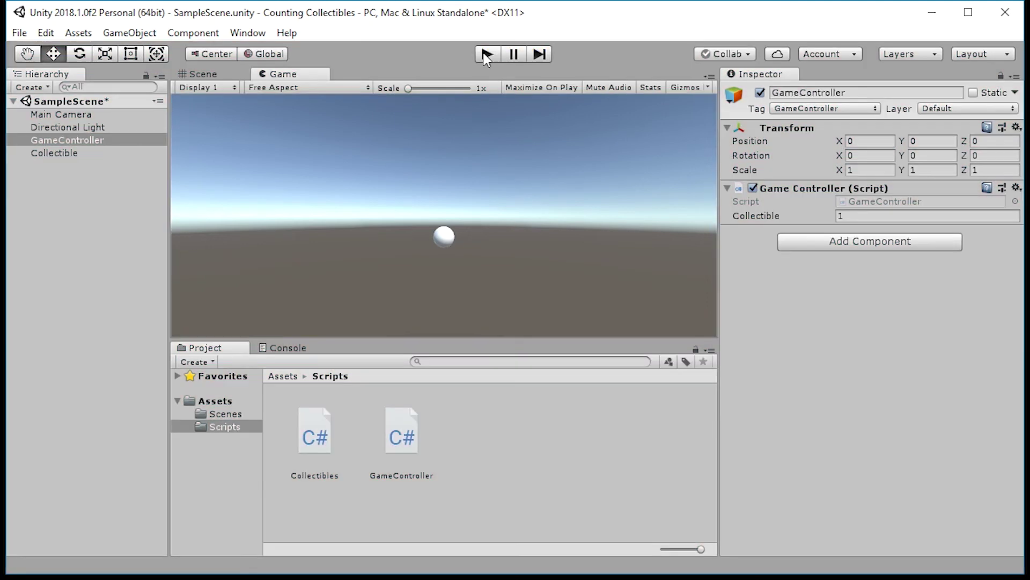
click(21, 33)
mouse_move(45, 33)
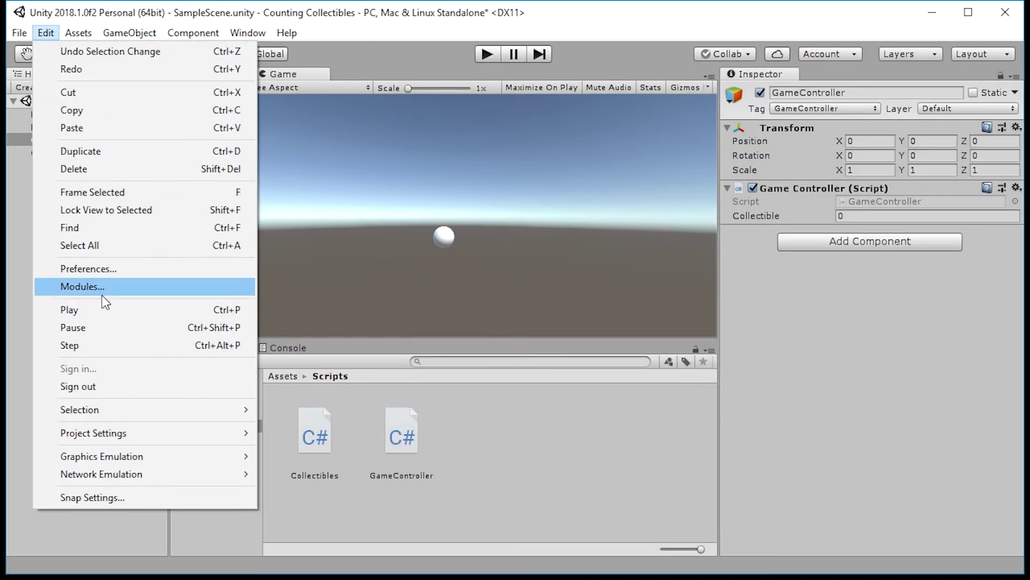
click(116, 271)
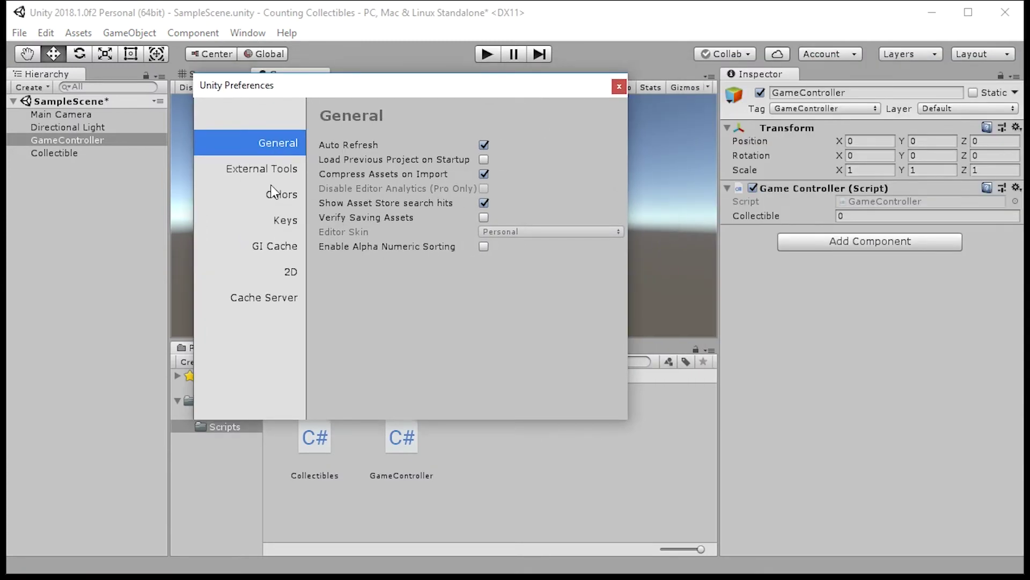
click(304, 200)
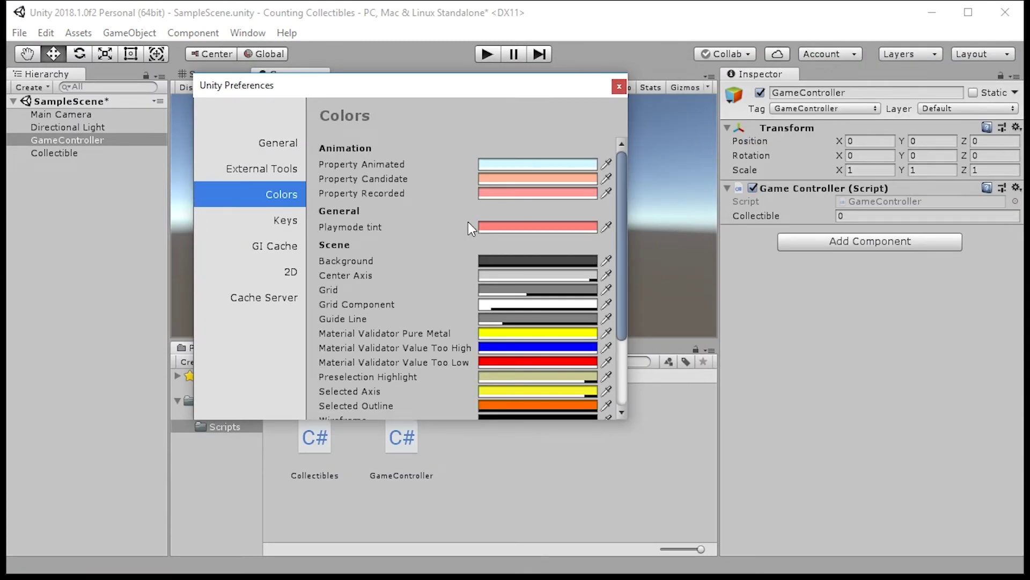
click(618, 87)
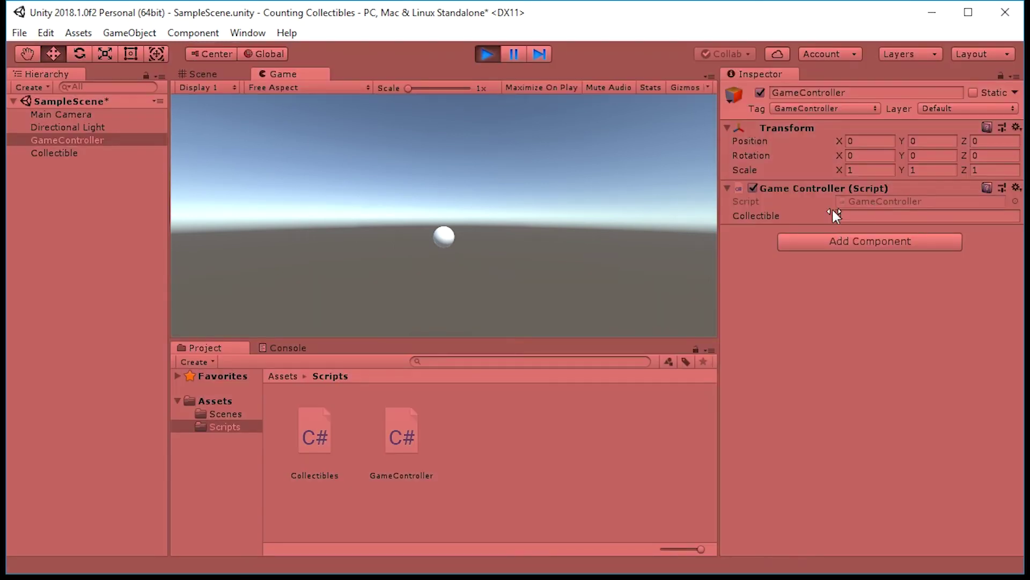
- Exit play mode, try duplicating Collectible, then undo the copies and the GameController move
click(485, 55)
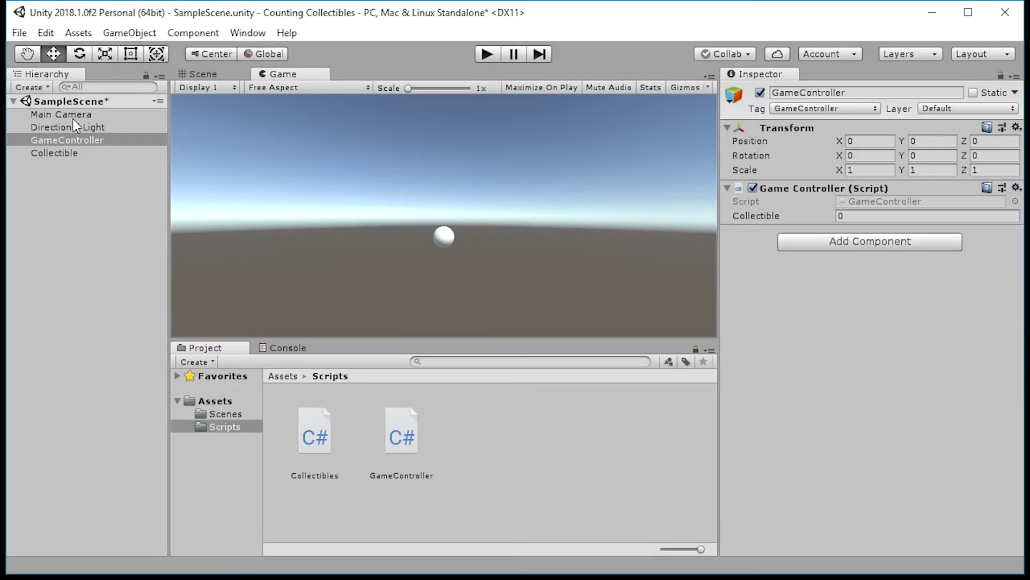
click(52, 153)
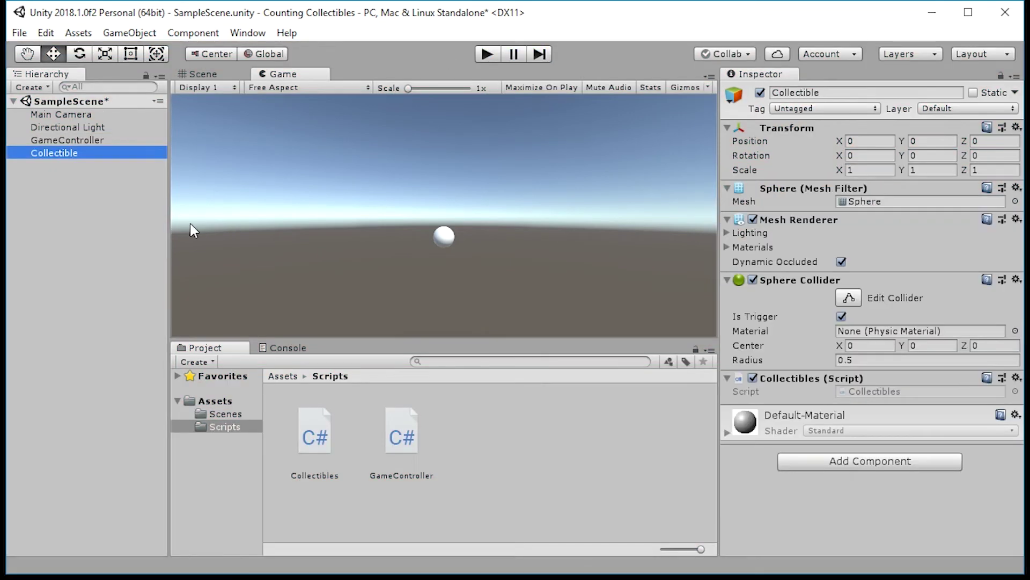
key(ctrl+d)
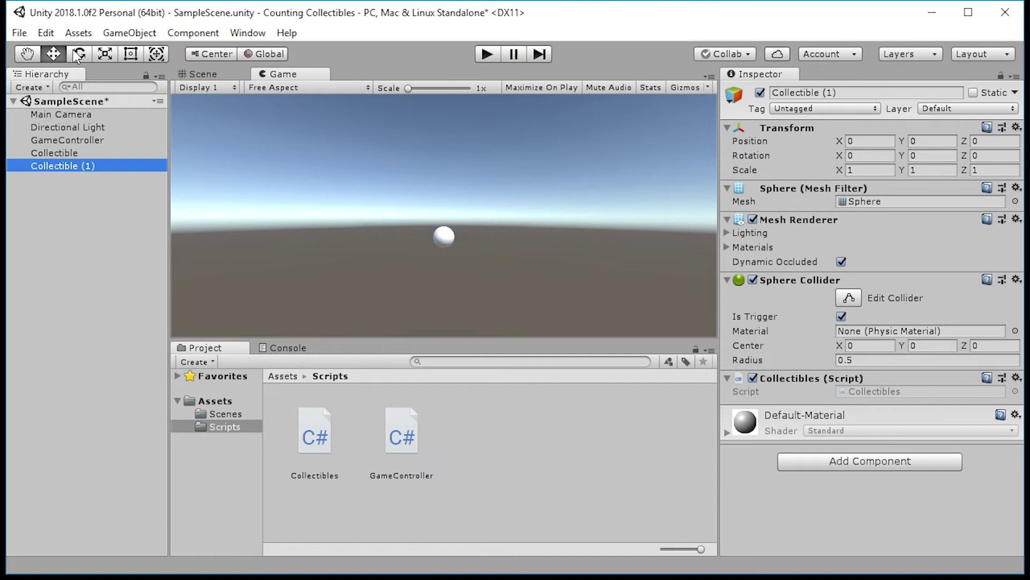
click(204, 74)
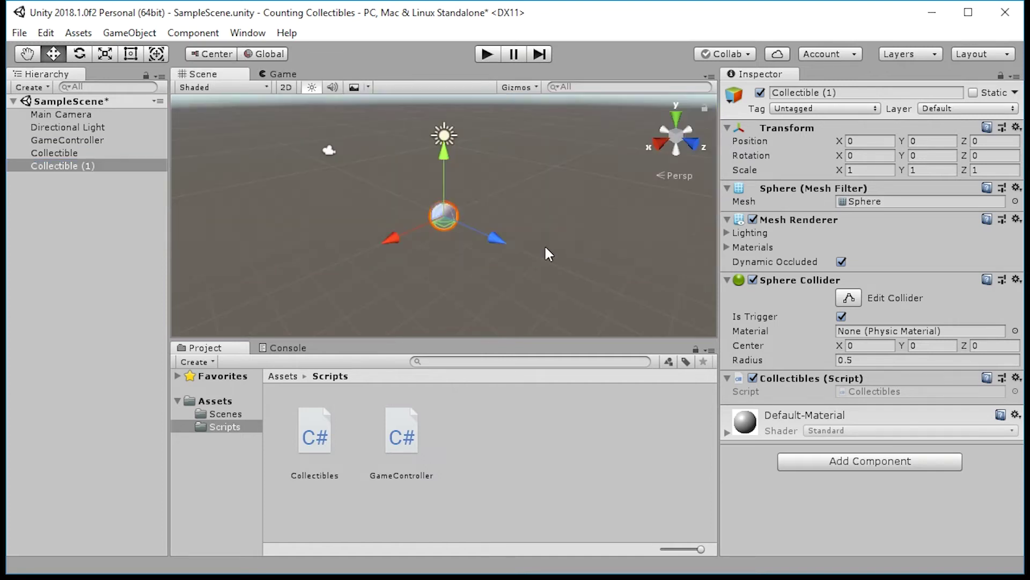
drag(473, 238, 573, 263)
key(ctrl+d)
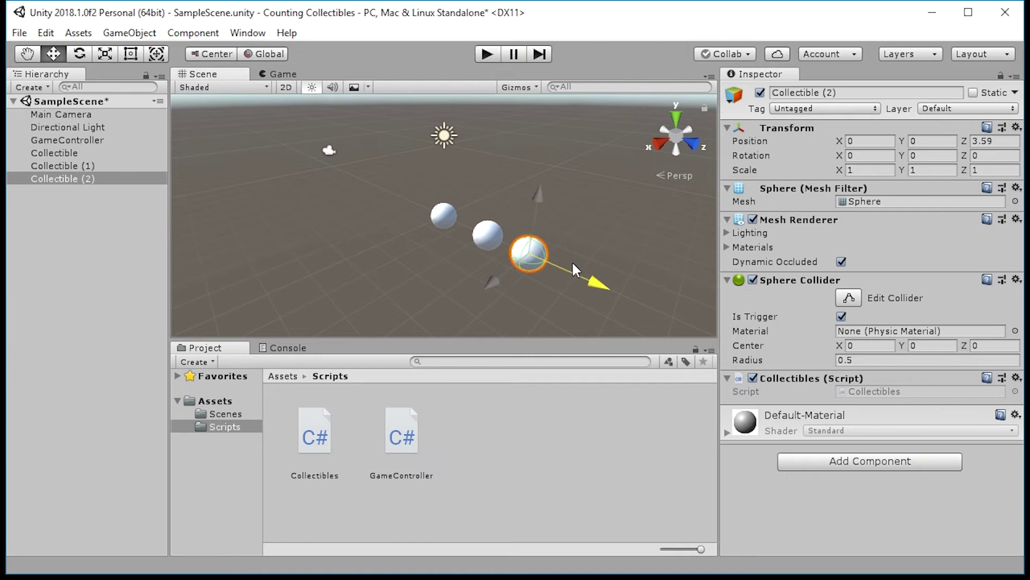
click(493, 247)
key(ctrl+z)
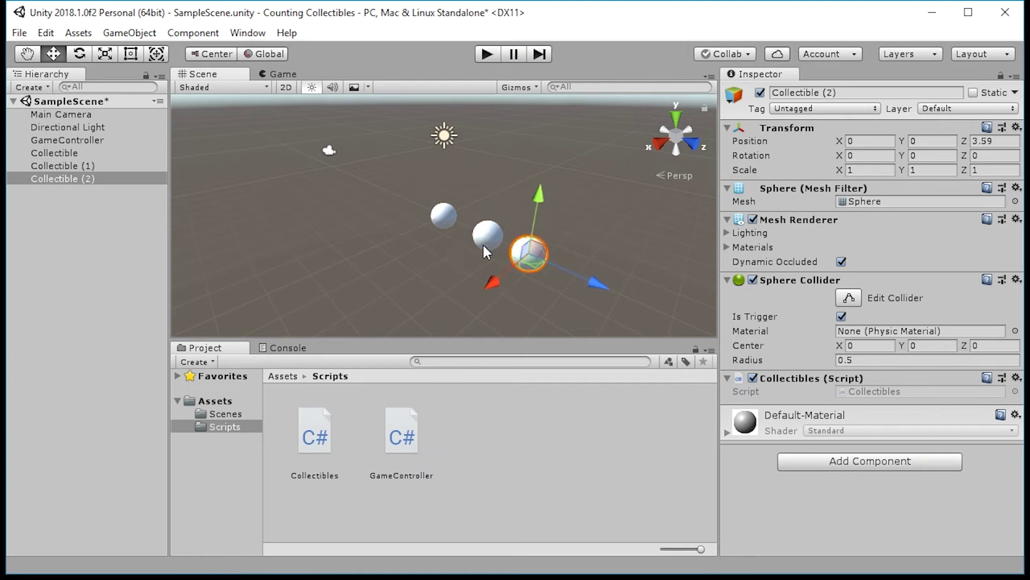
key(ctrl+z)
key(ctrl+z)
key(ctrl+z)
key(ctrl+z)
drag(392, 238, 366, 249)
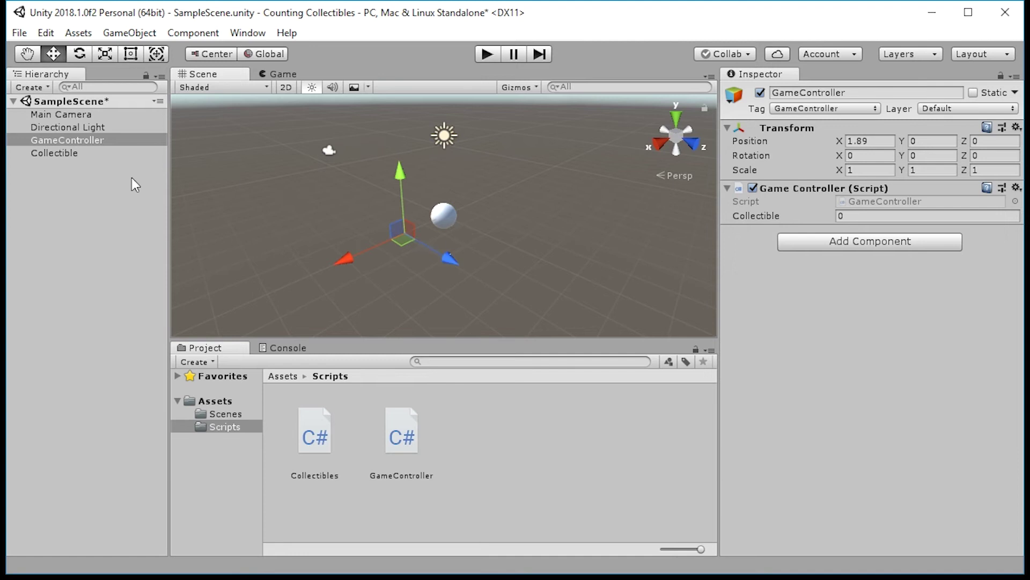
key(ctrl+z)
- Duplicate Collectible twice, spread the copies along X, and view them in the Game tab
click(58, 153)
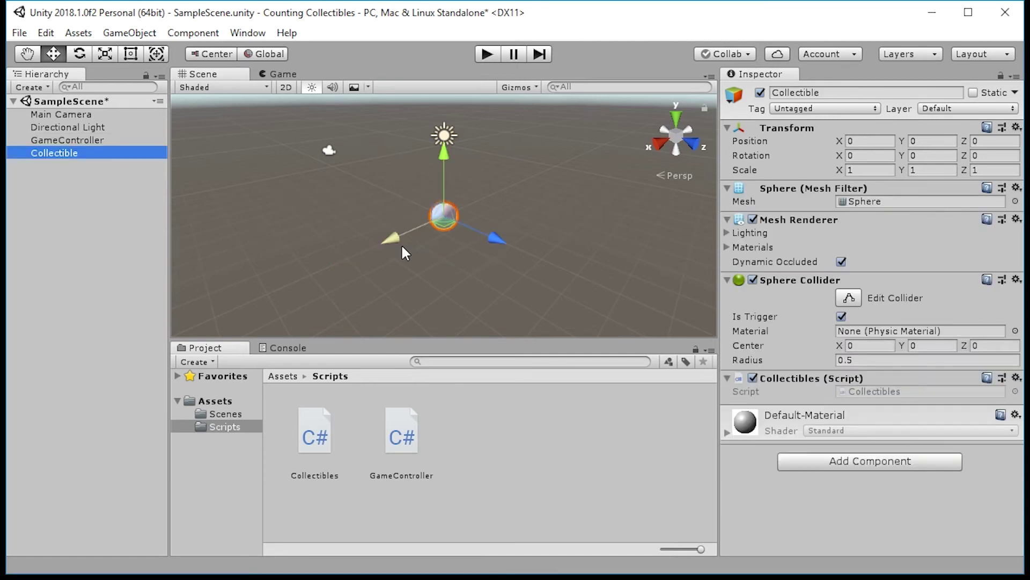
key(ctrl+d)
mouse_move(405, 236)
mouse_down()
mouse_move(350, 251)
mouse_move(439, 226)
mouse_up()
key(ctrl+d)
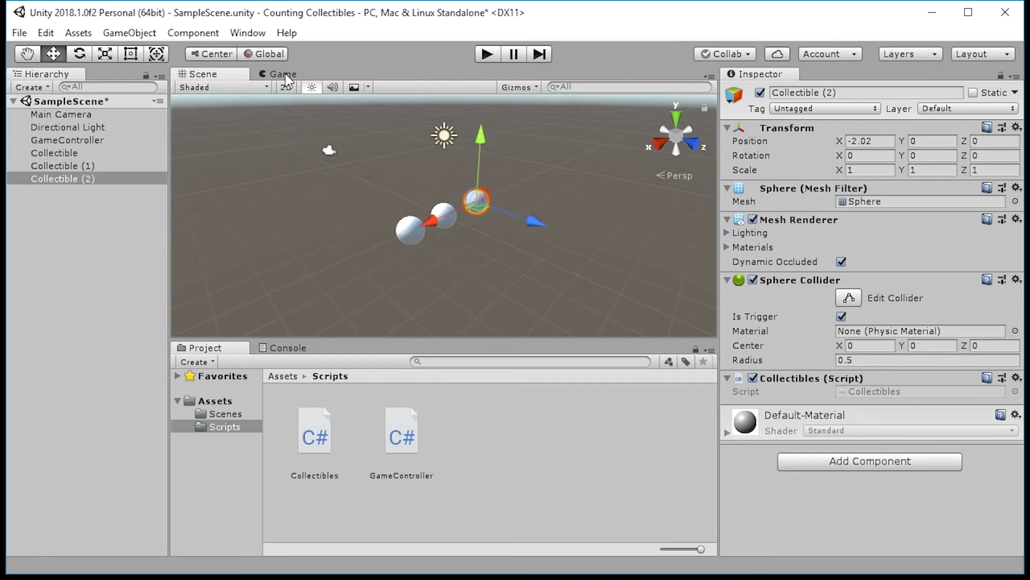
click(283, 74)
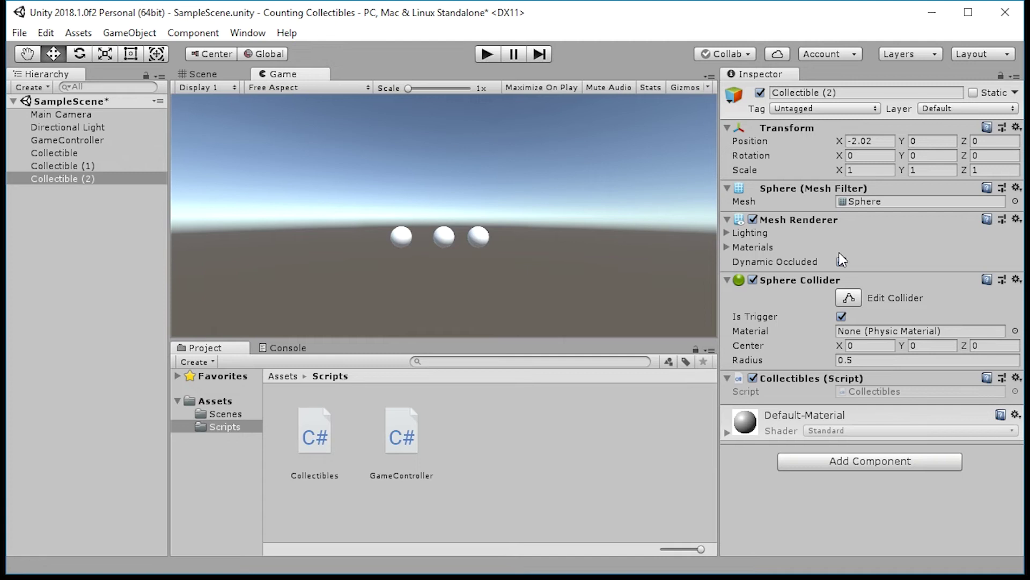
click(64, 140)
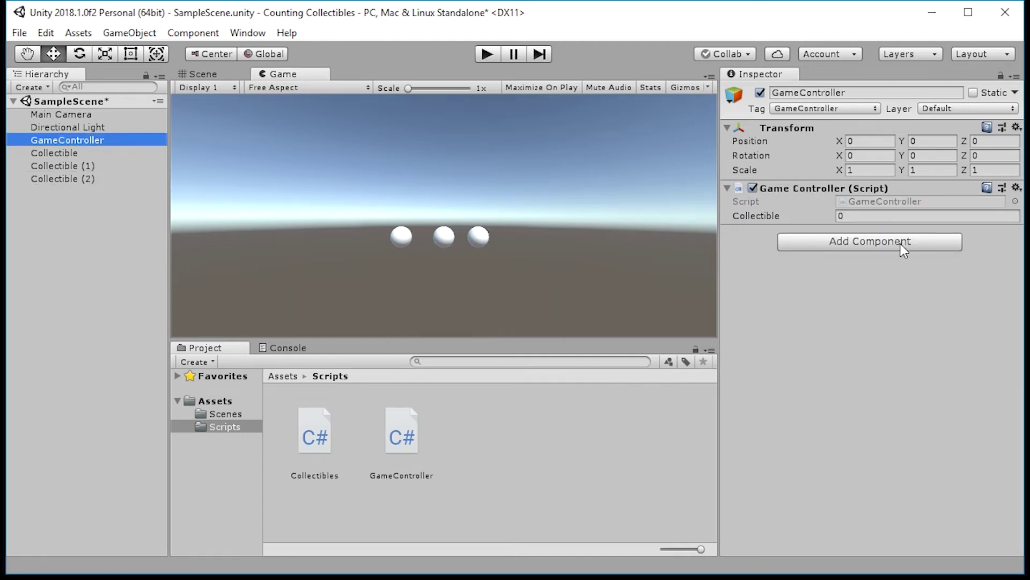
click(484, 53)
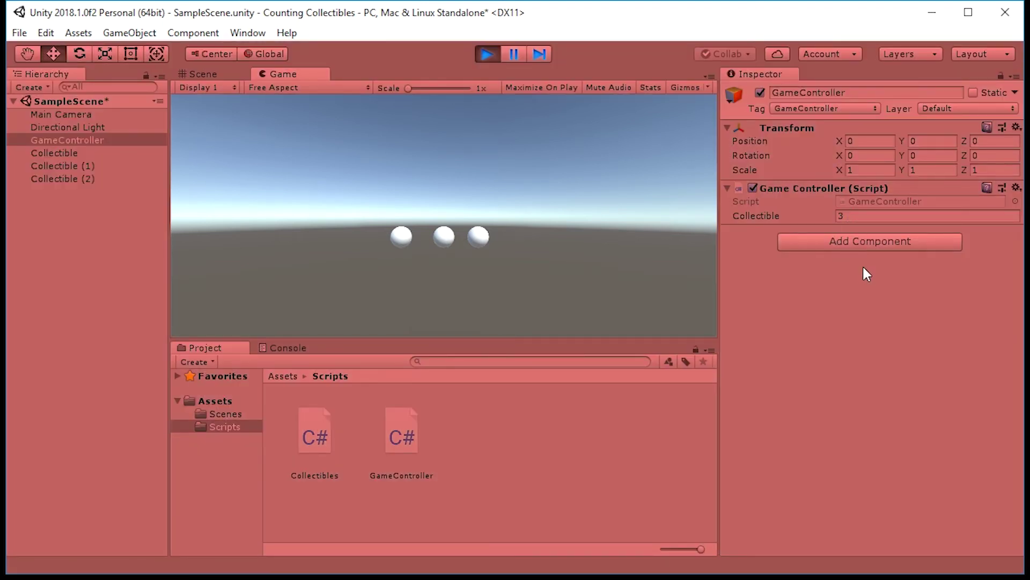
click(72, 179)
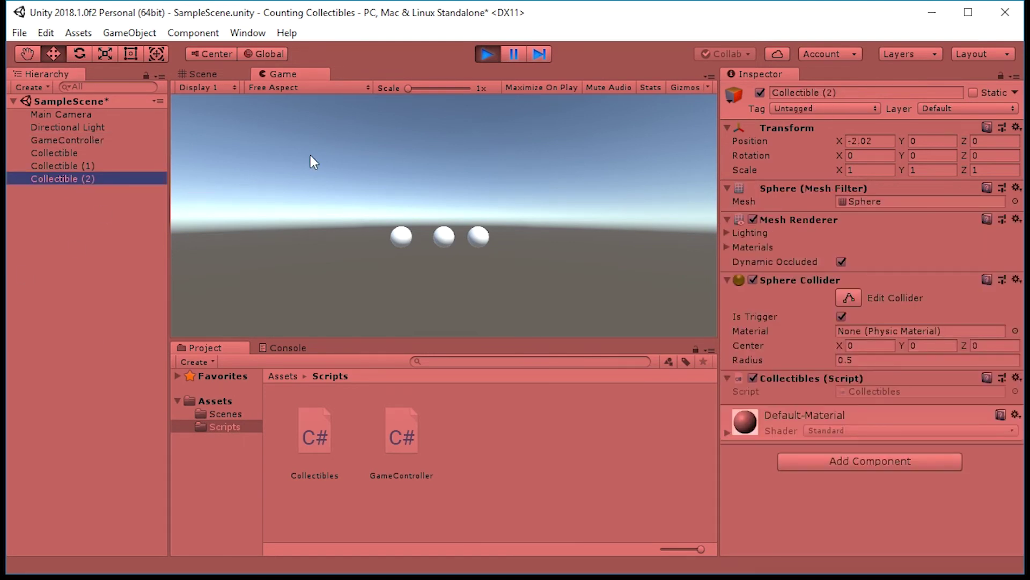
key(ctrl+d)
key(ctrl+d)
key(ctrl+d)
key(ctrl+d)
key(ctrl+d)
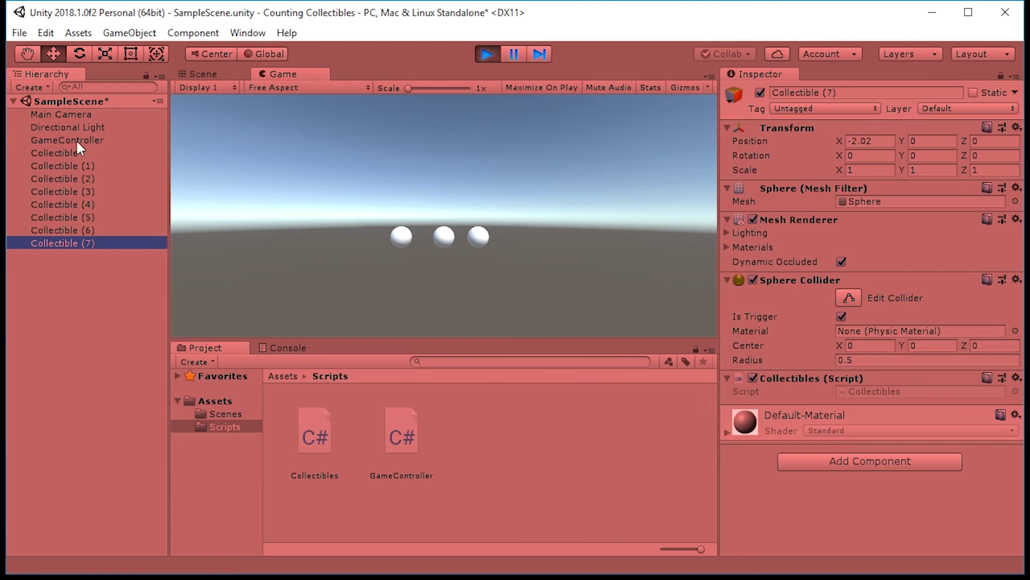
click(76, 139)
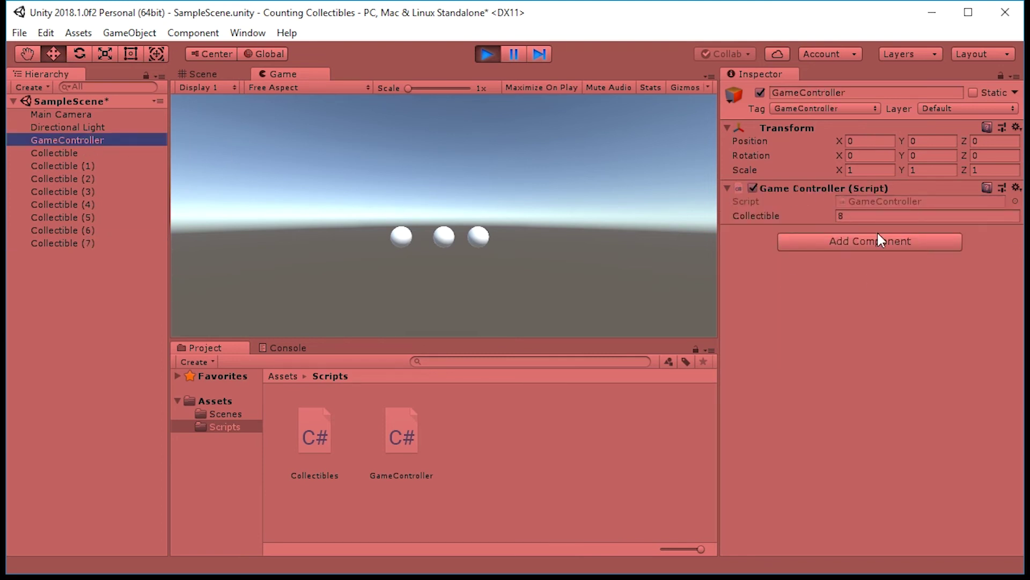
click(485, 53)
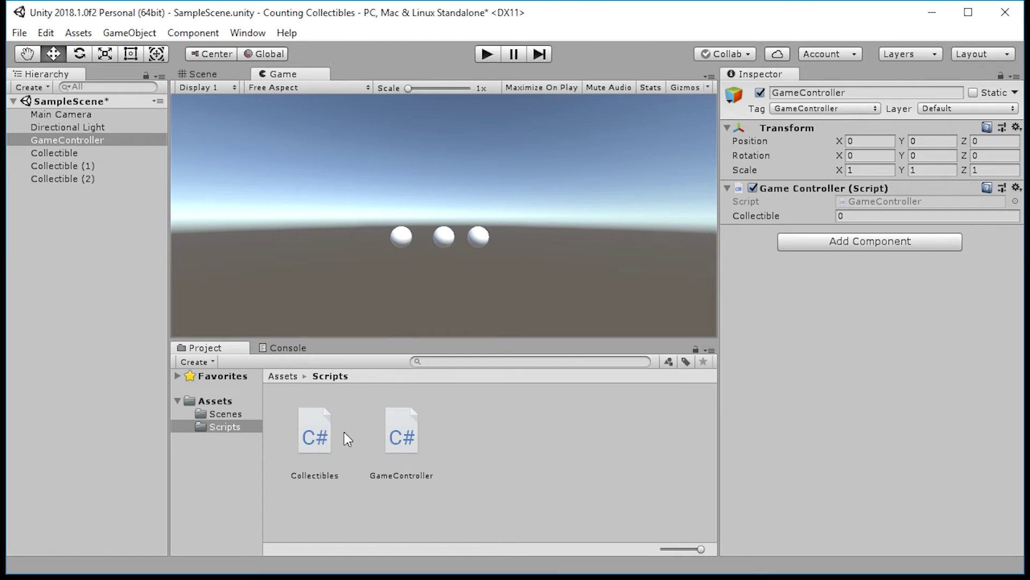
- Open Collectibles.cs and add an OnTriggerEnter(Collider other) method after Start
double_click(314, 438)
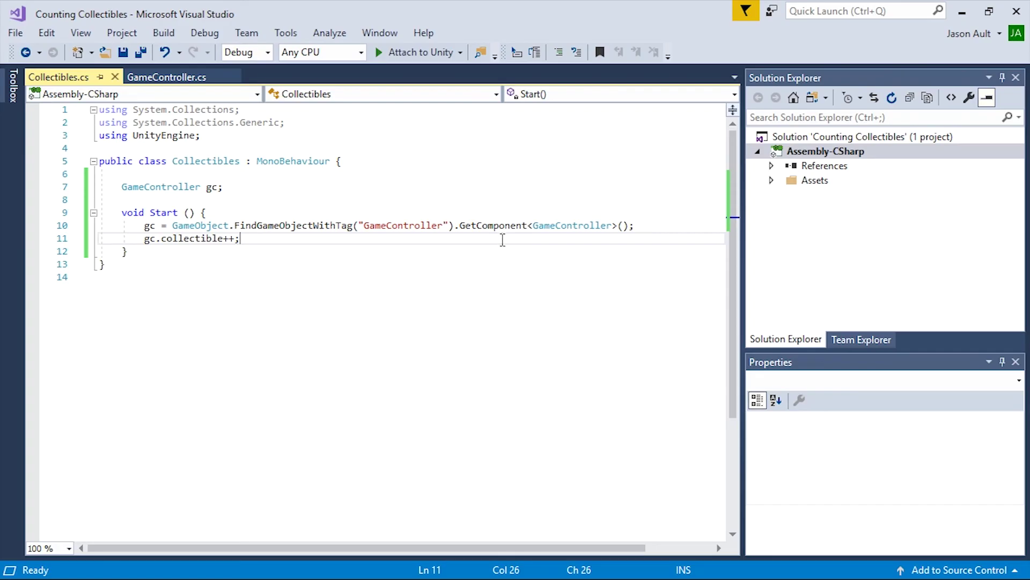
click(229, 256)
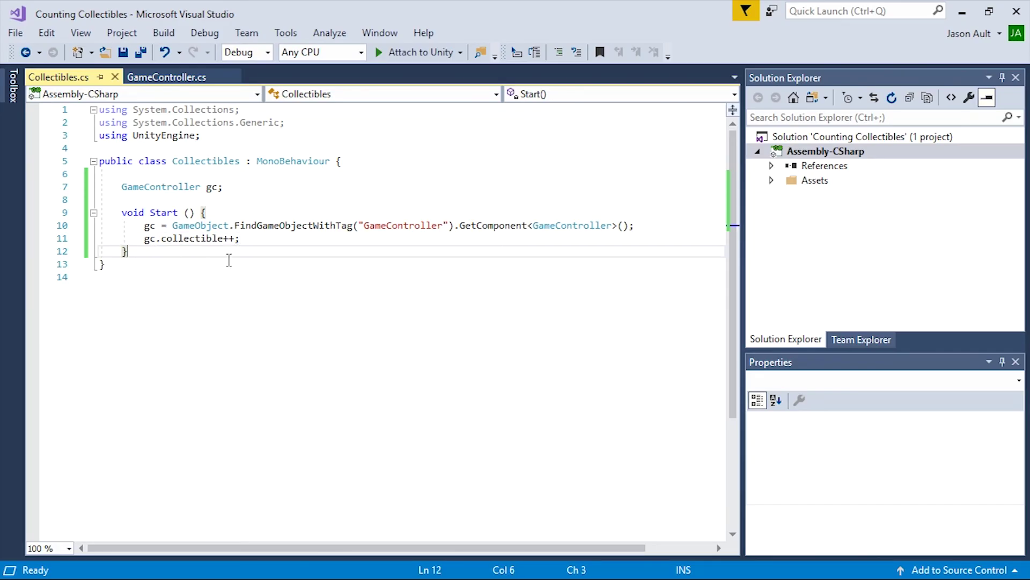
key(Return)
key(Return)
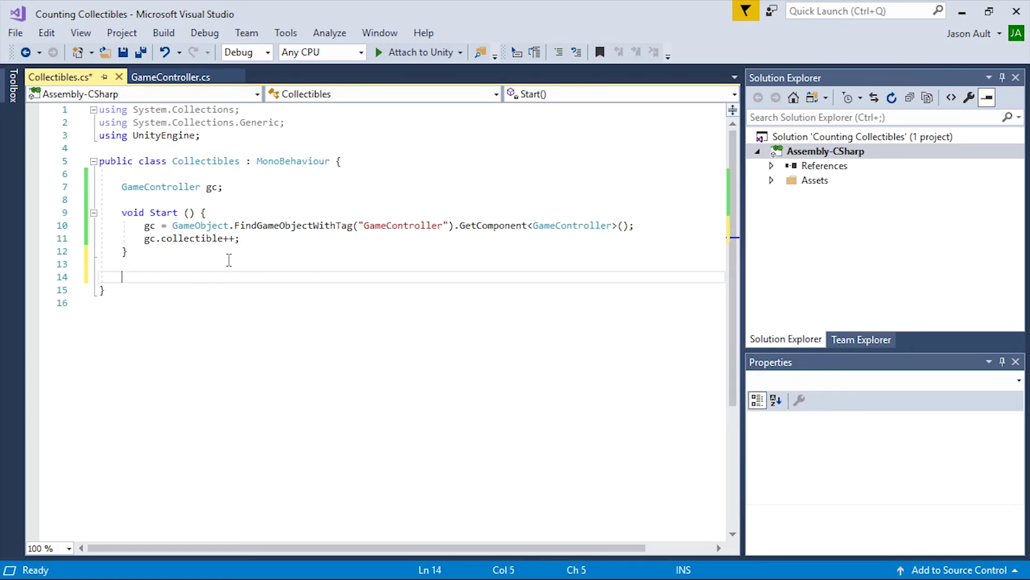
text(void )
text(ont)
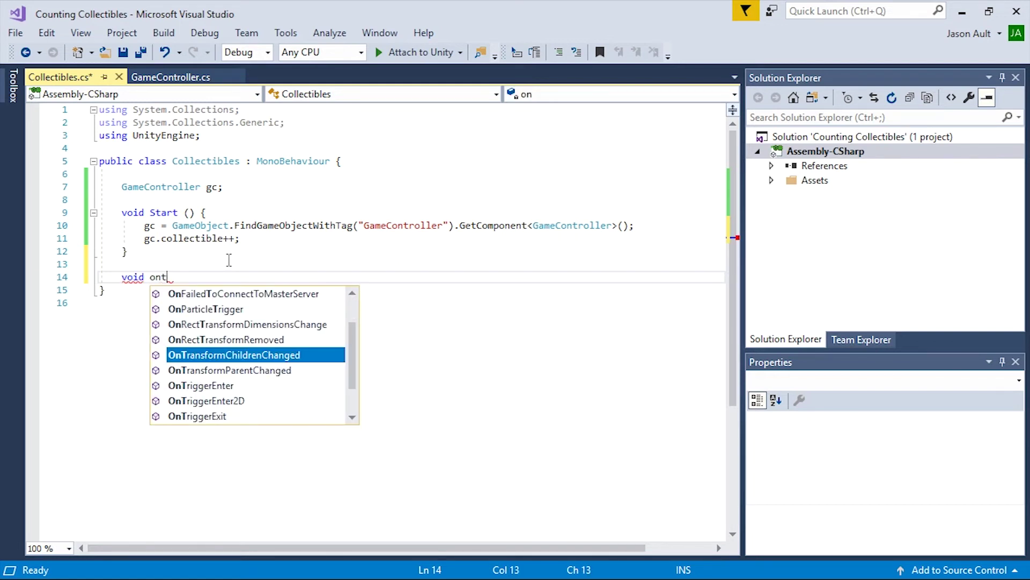
key(Down)
key(Down)
key(Return)
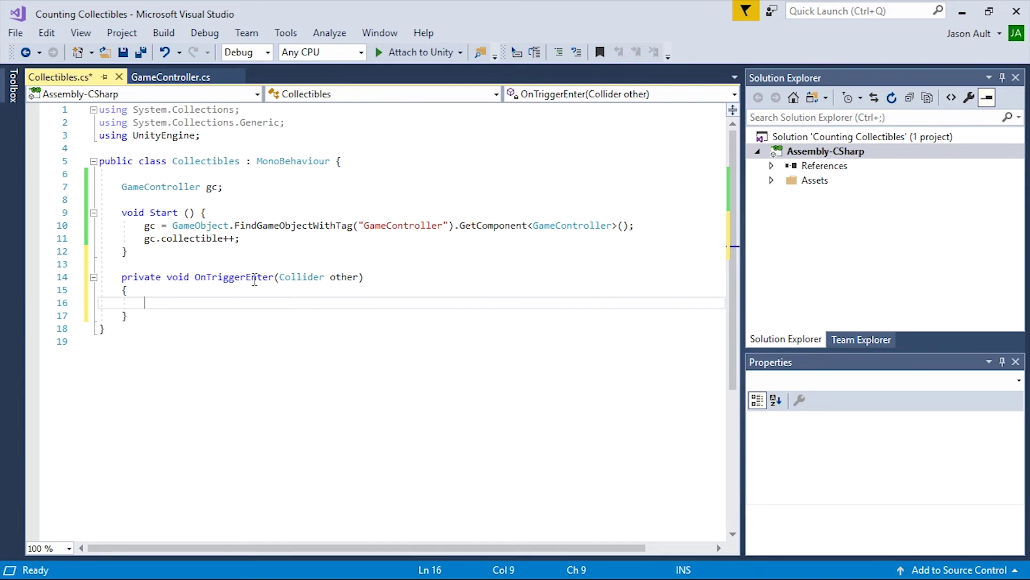
click(307, 277)
double_click(346, 276)
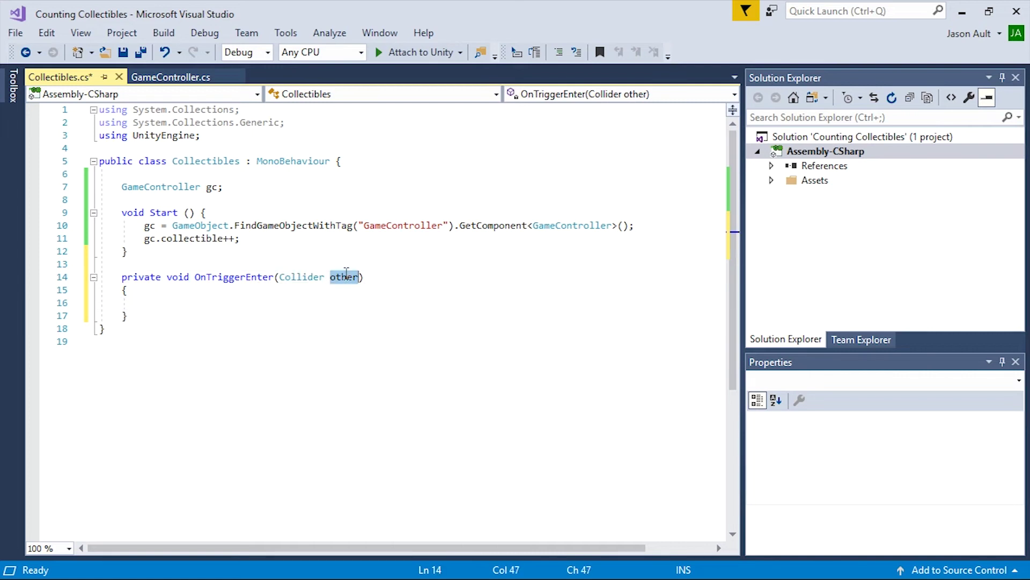
click(418, 278)
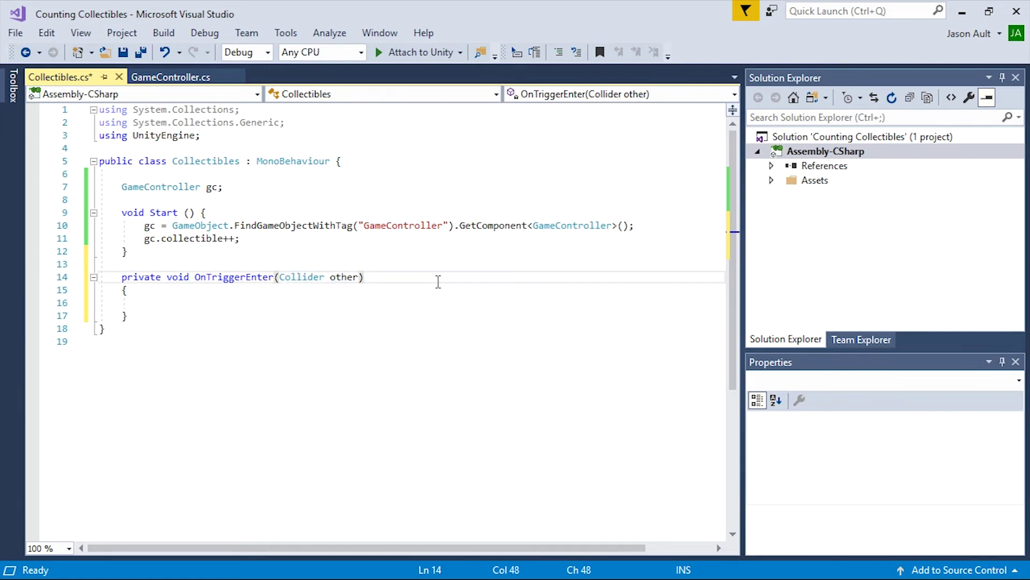
- Write the condition if(other.CompareTag("Player")) inside OnTriggerEnter, fixing a typo
click(165, 303)
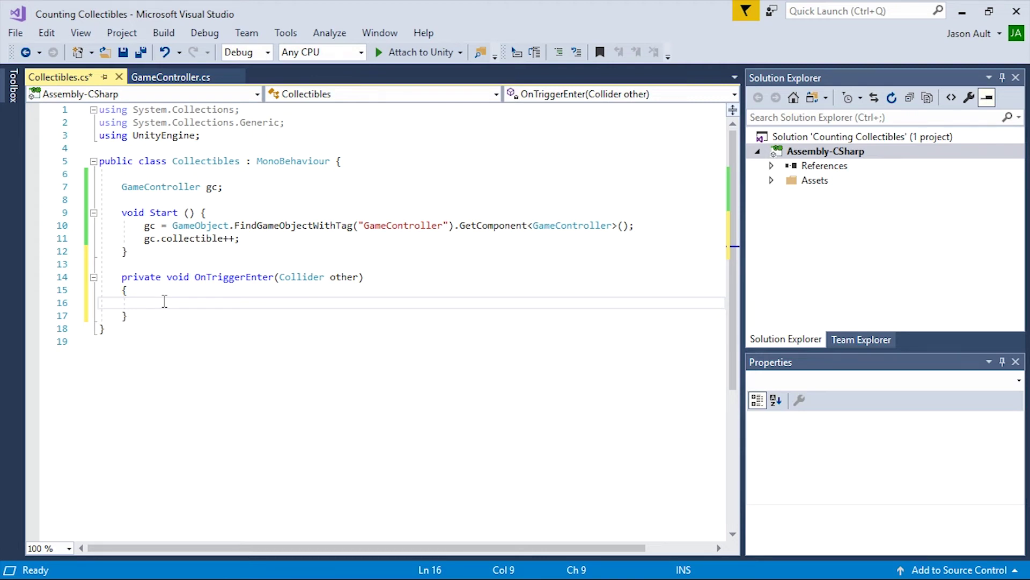
text(if)
text((oth)
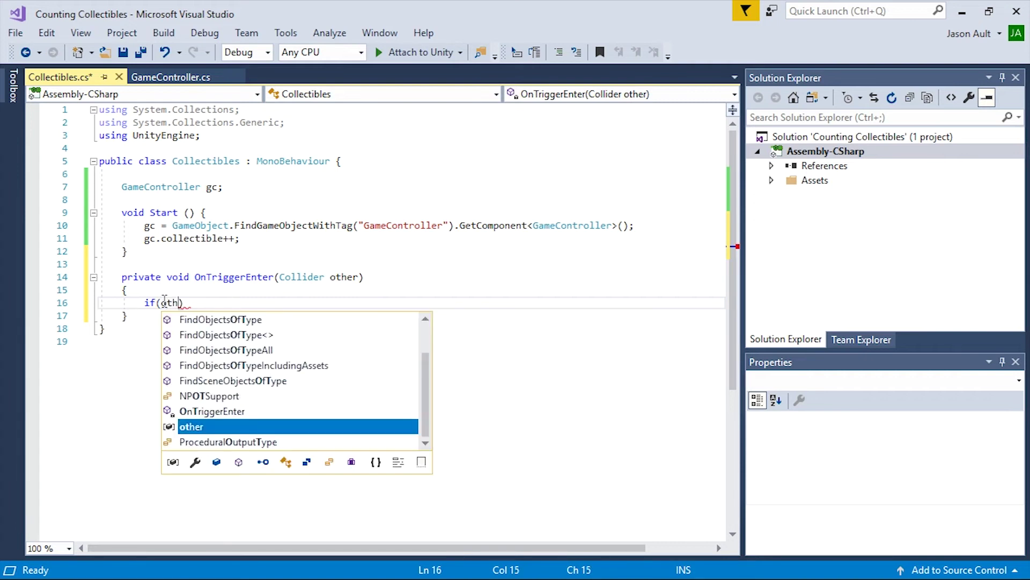
text(er)
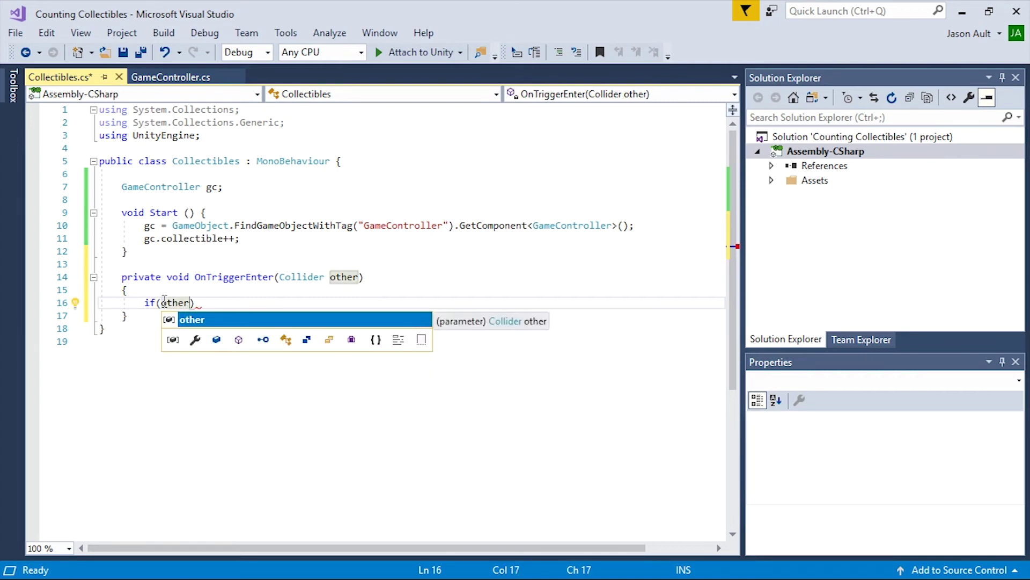
text(.)
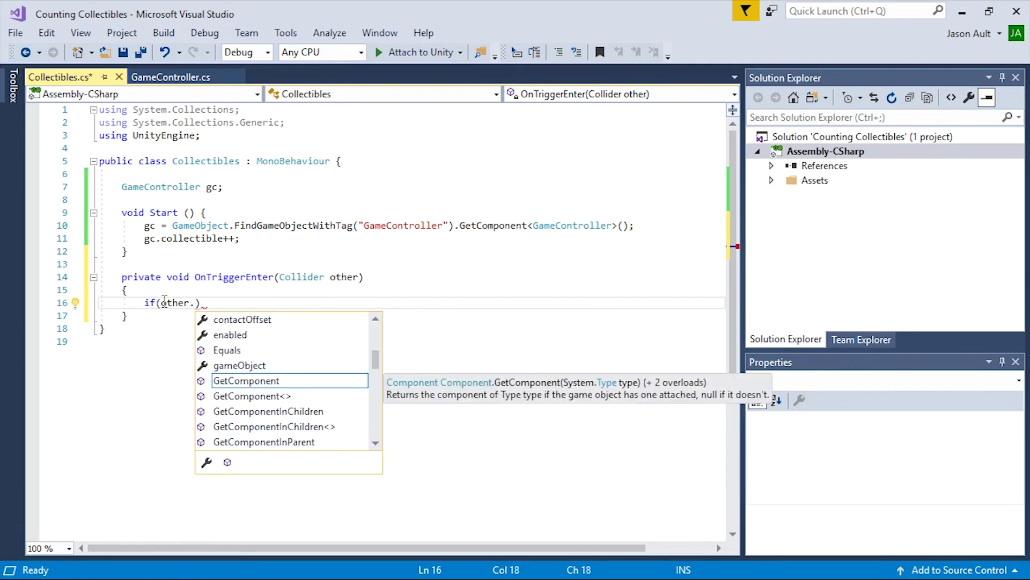
text(com)
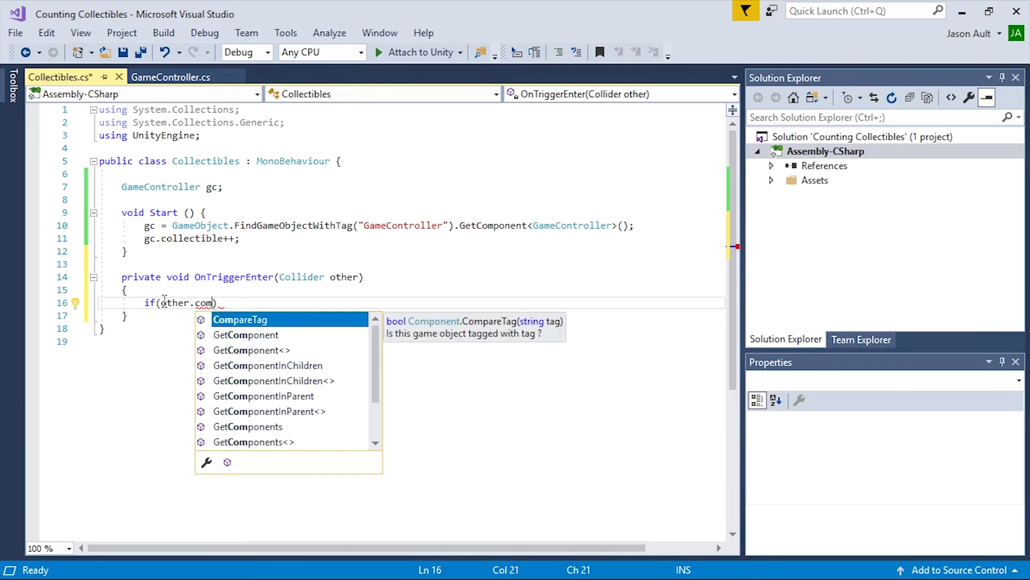
key(Tab)
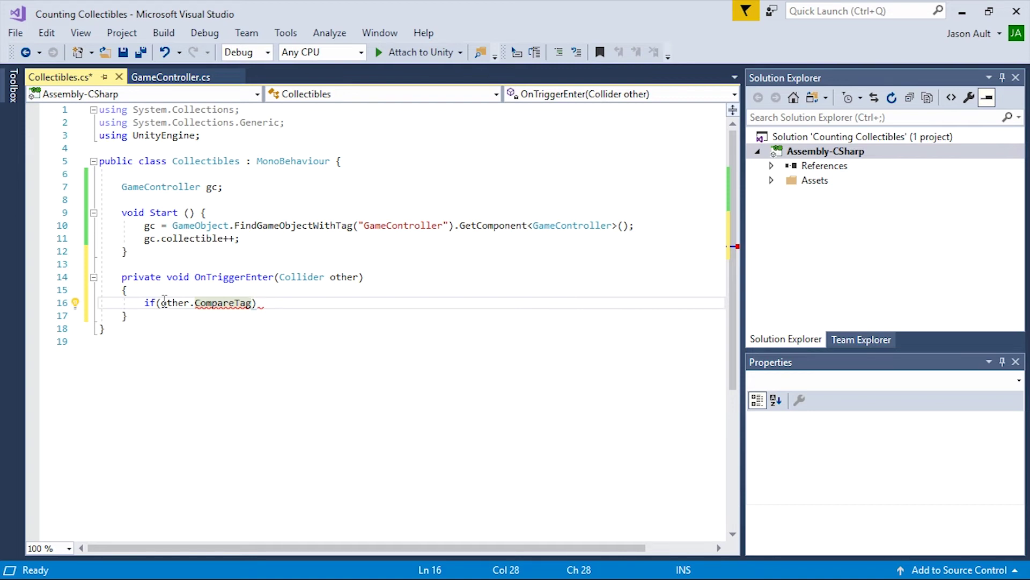
text(()
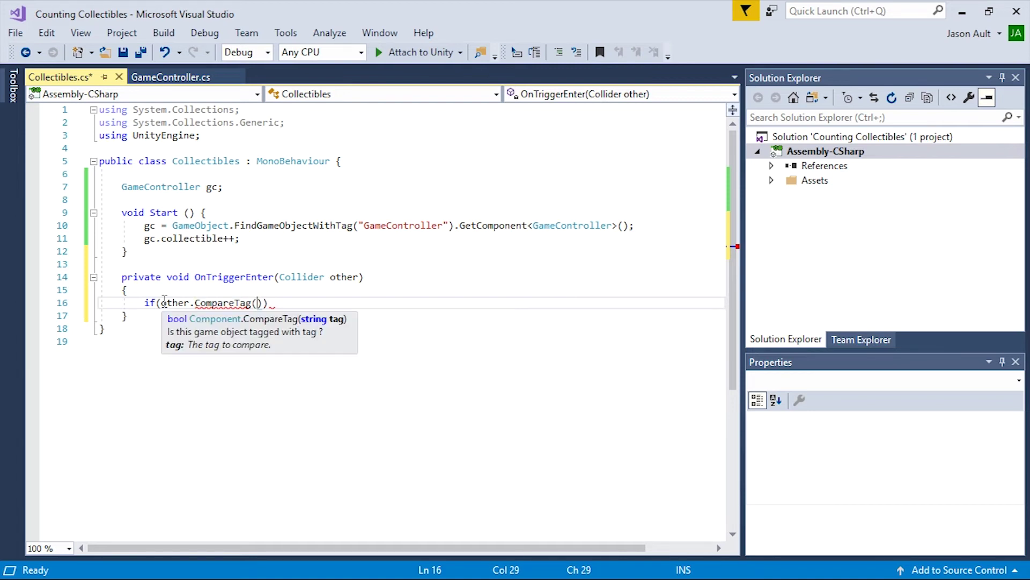
text("P)
text(lay)
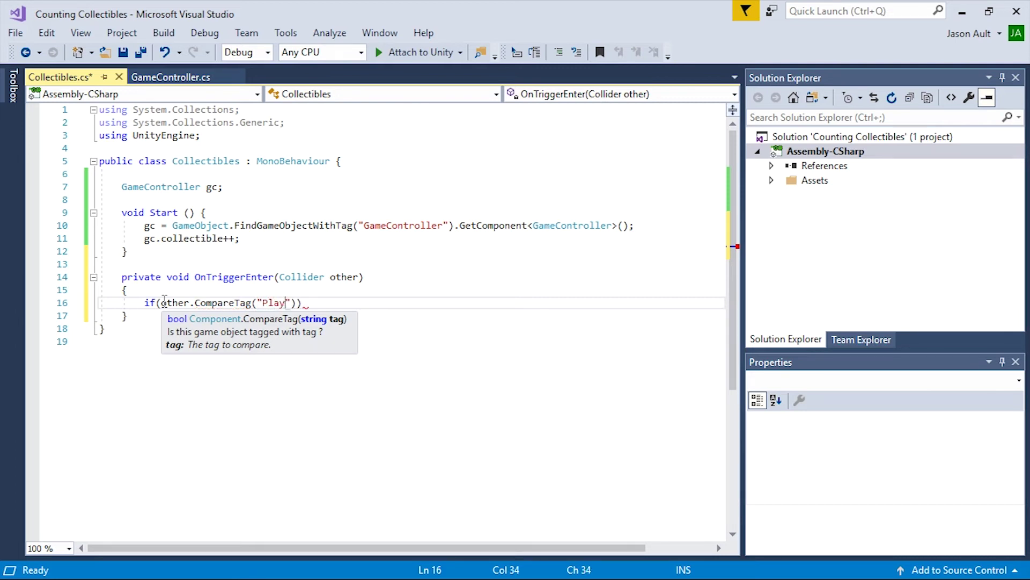
text(yer)
key(Insert)
key(BackSpace)
key(BackSpace)
key(Insert)
text(er)
- Fill the if block with Destroy(gameObject); and gc.collectible--;
click(345, 303)
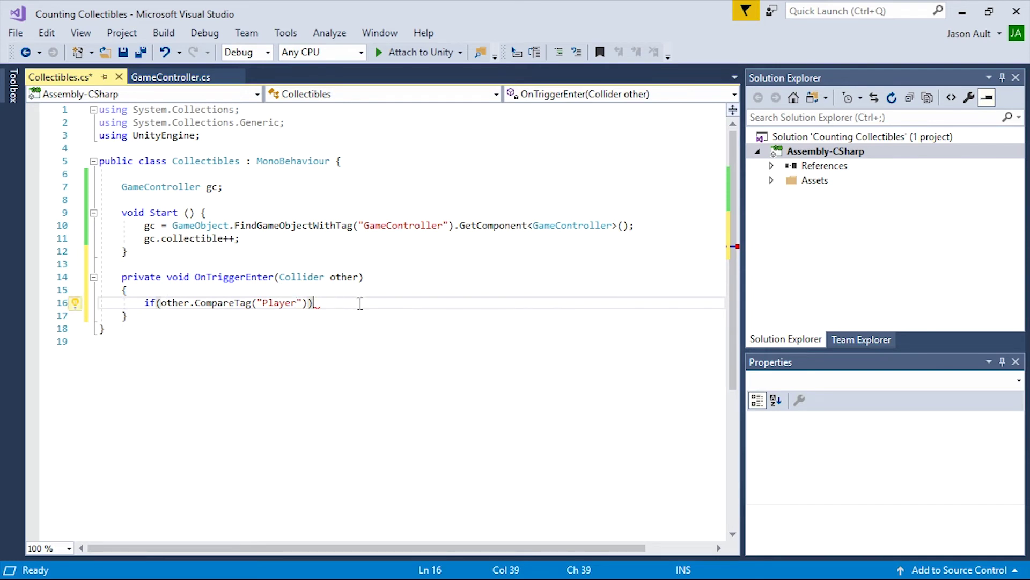
key(Return)
text({)
key(Return)
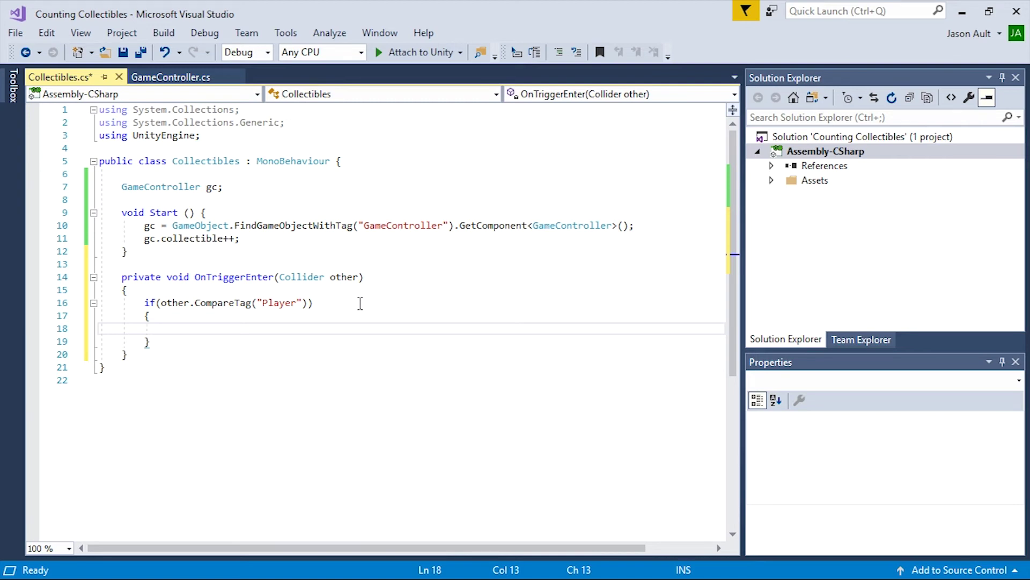
text(Dest)
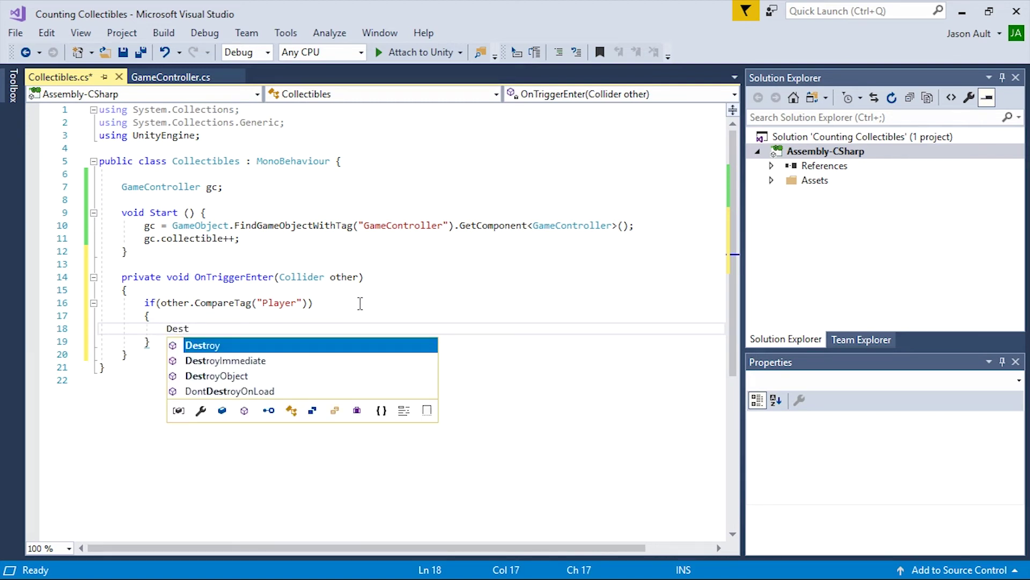
key(Tab)
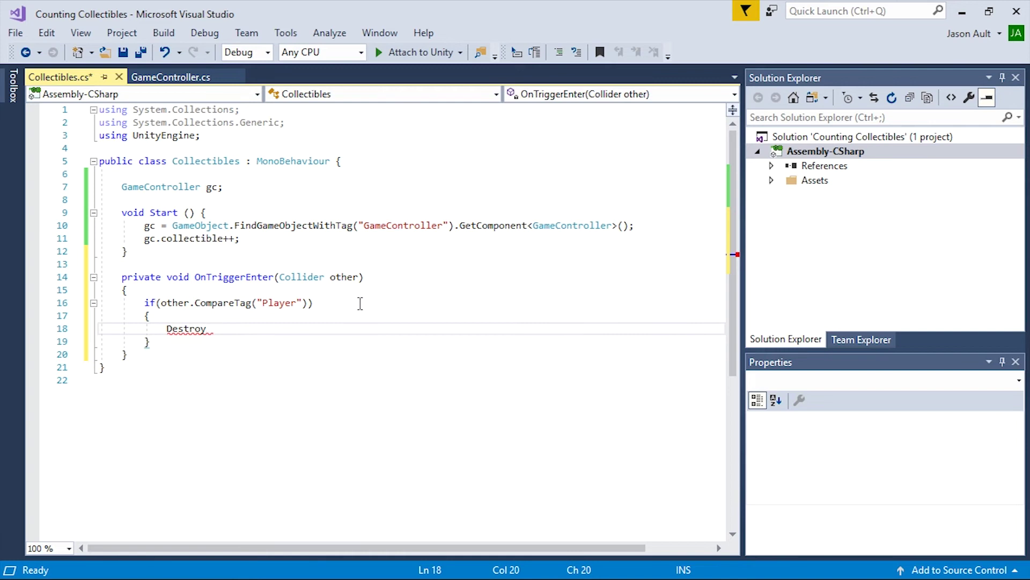
text(()
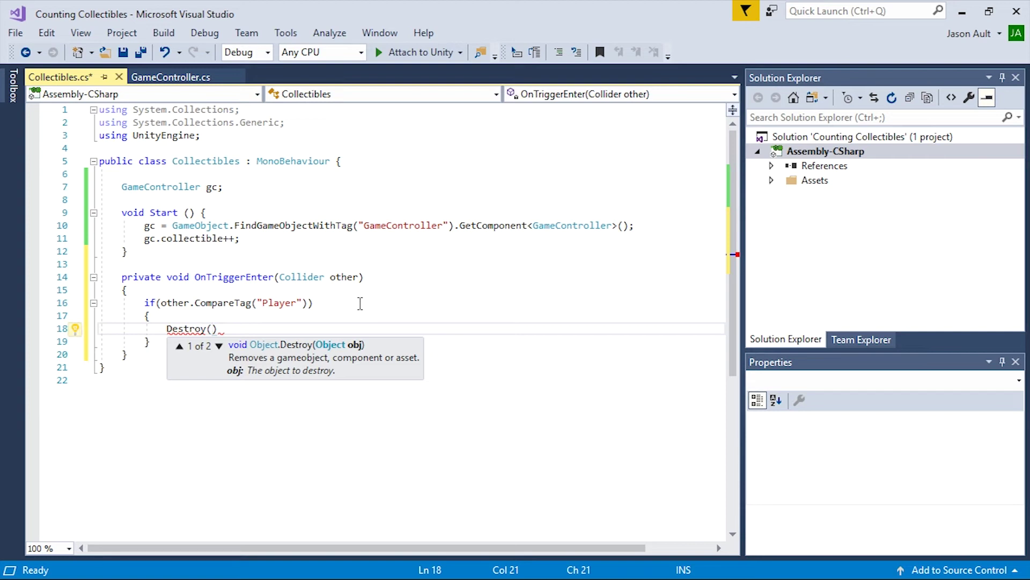
text(g)
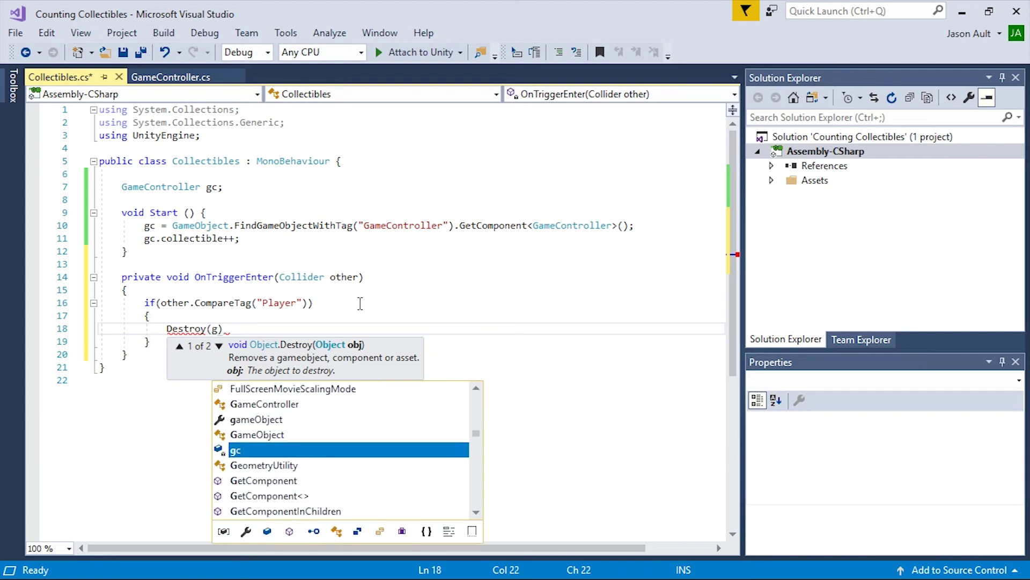
text(ame)
key(Tab)
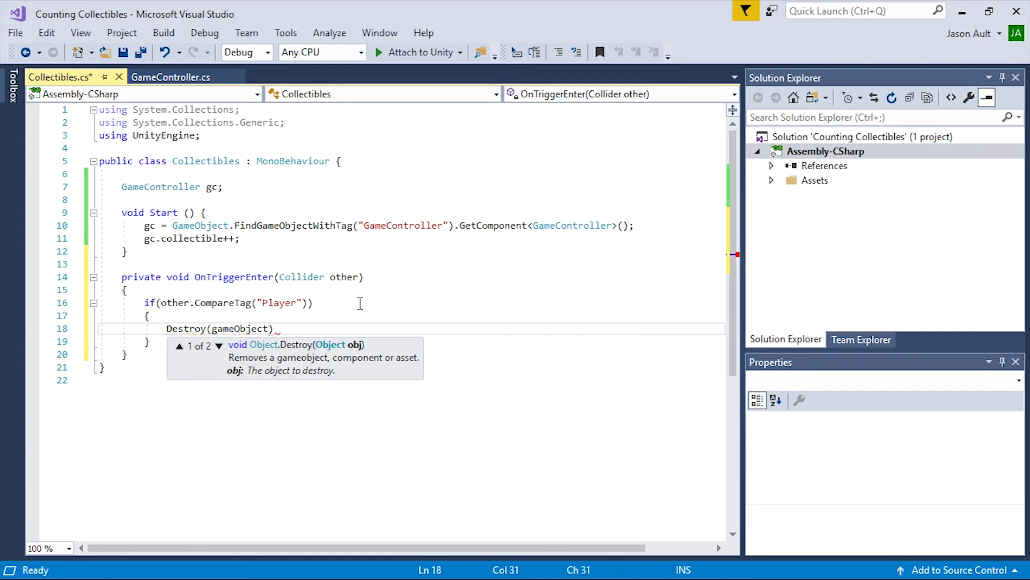
text();)
key(Return)
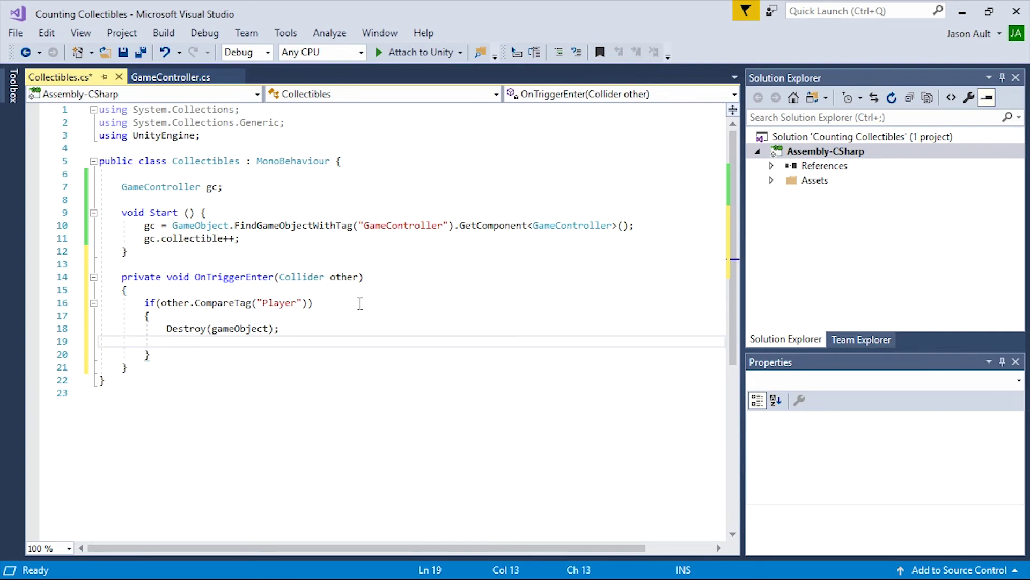
text(gc)
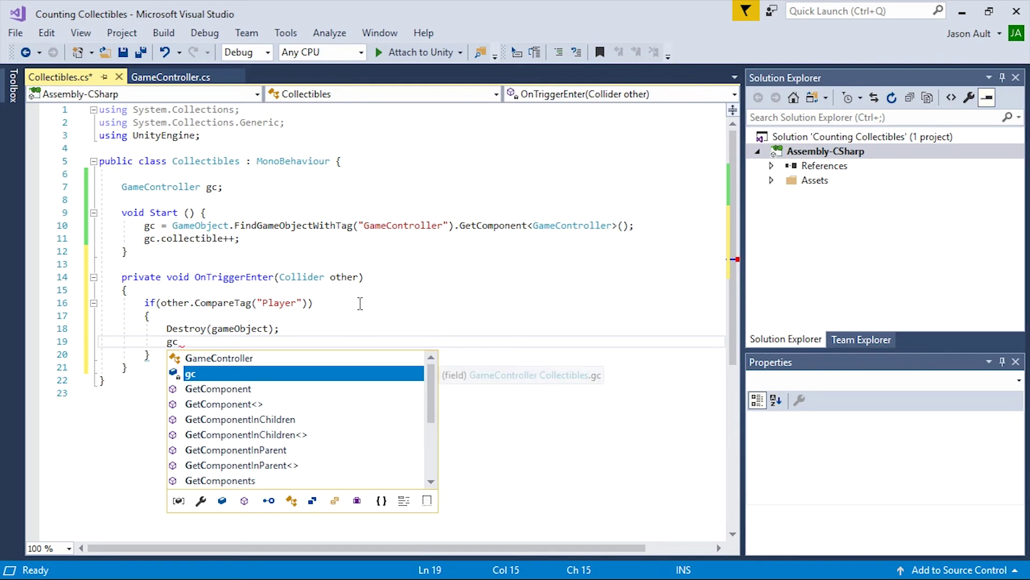
text(.co)
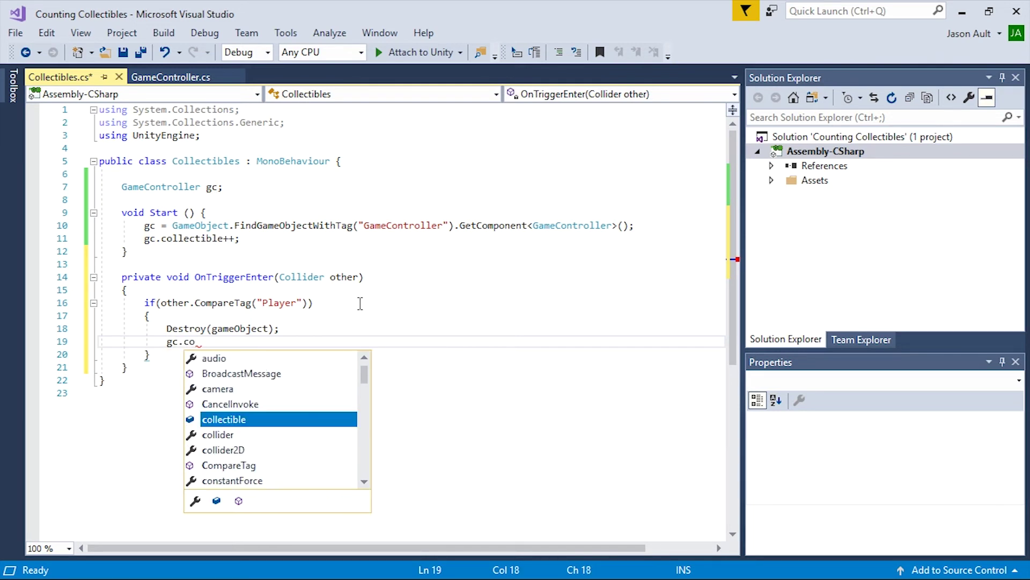
text(l)
key(Tab)
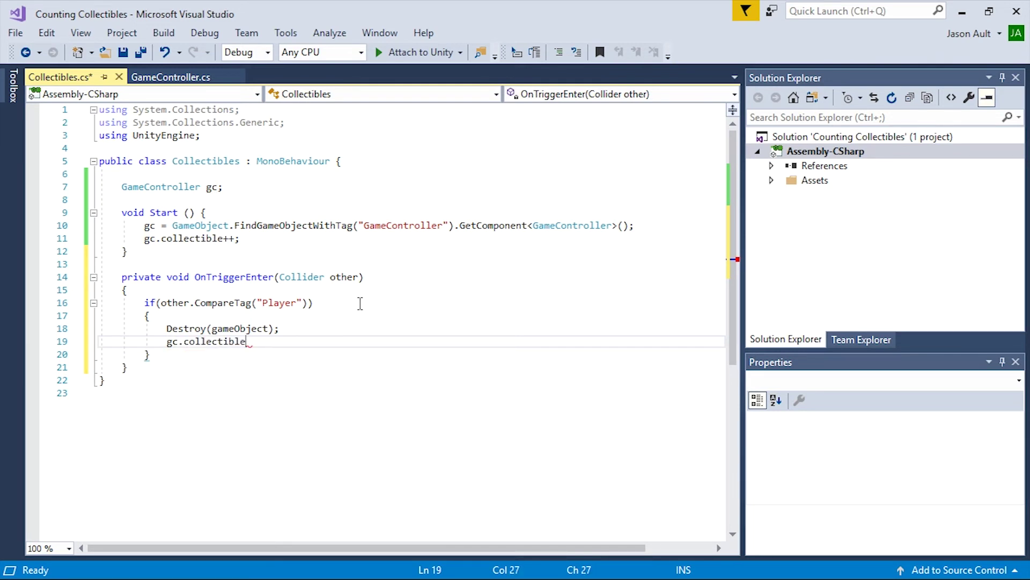
text(--;)
- Save Collectibles.cs, minimize Visual Studio, and open GameObject > 3D Object in Unity
click(16, 34)
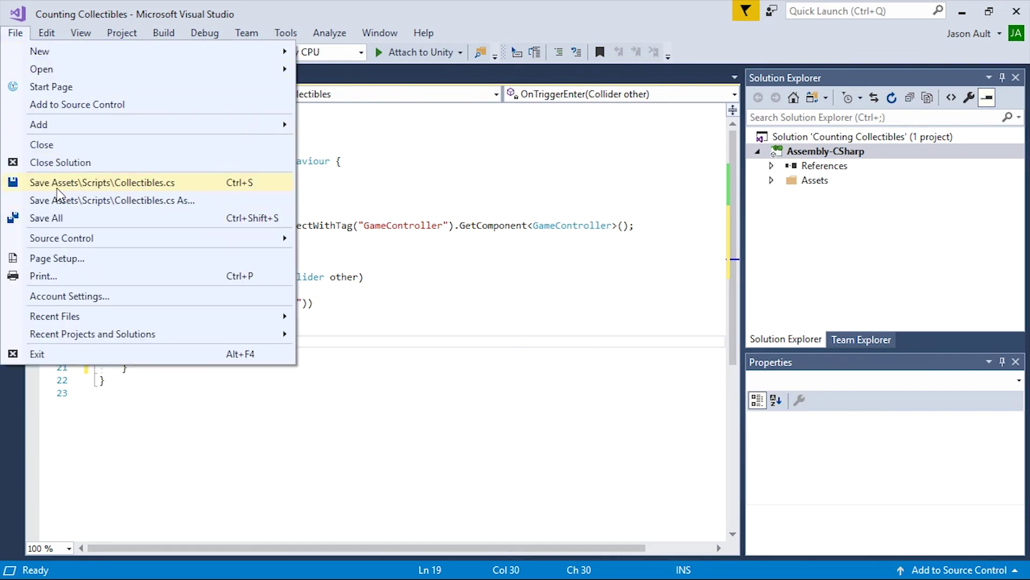
click(47, 218)
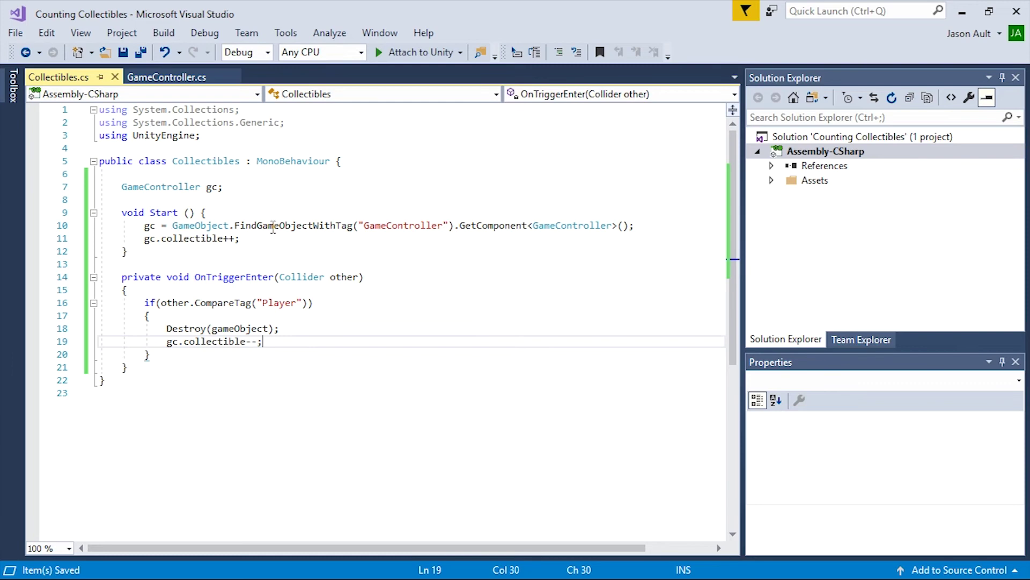
click(962, 11)
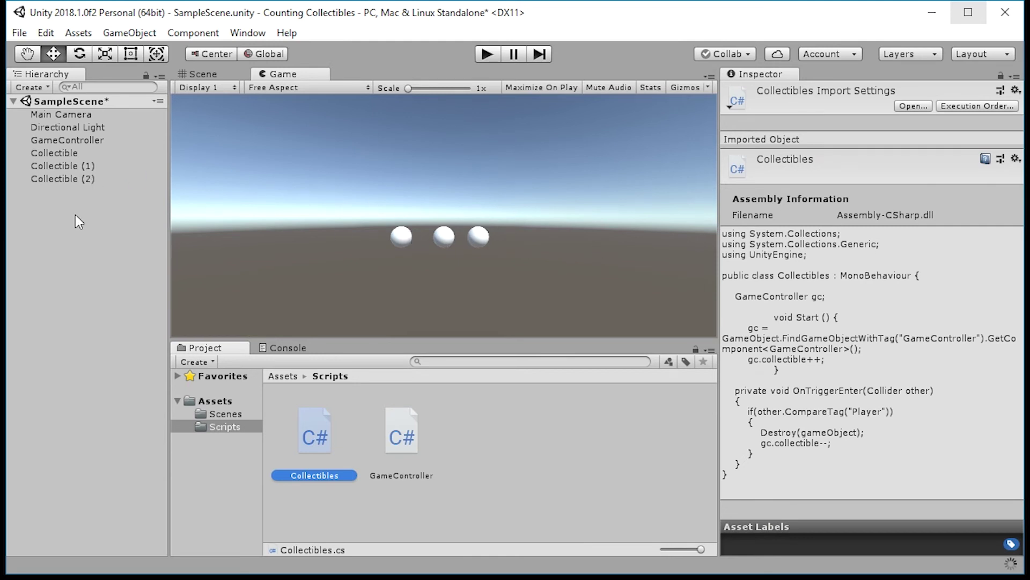
click(77, 33)
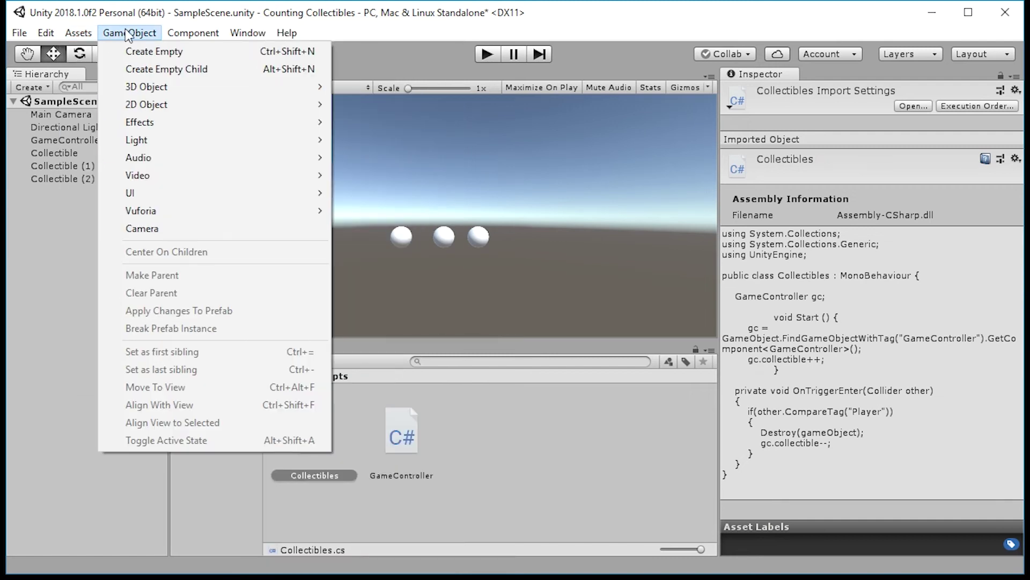
mouse_move(146, 87)
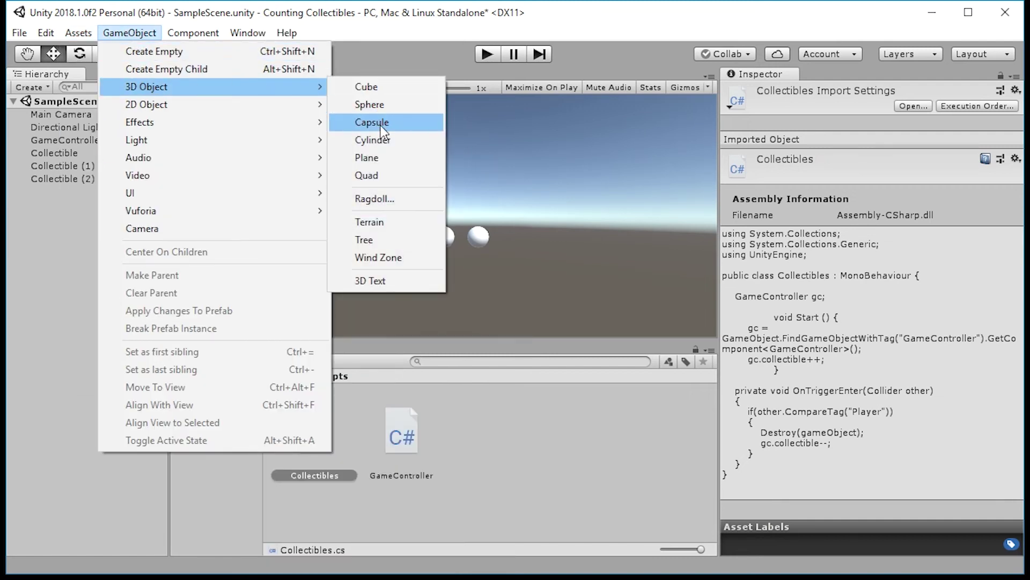
- Create a new Cube in the scene and tag it Player
click(386, 87)
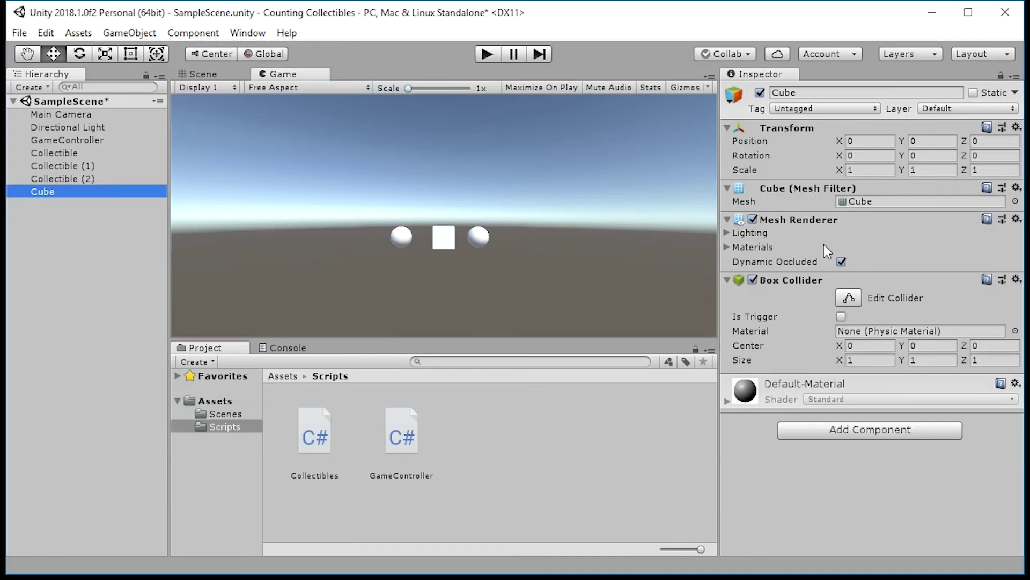
click(817, 109)
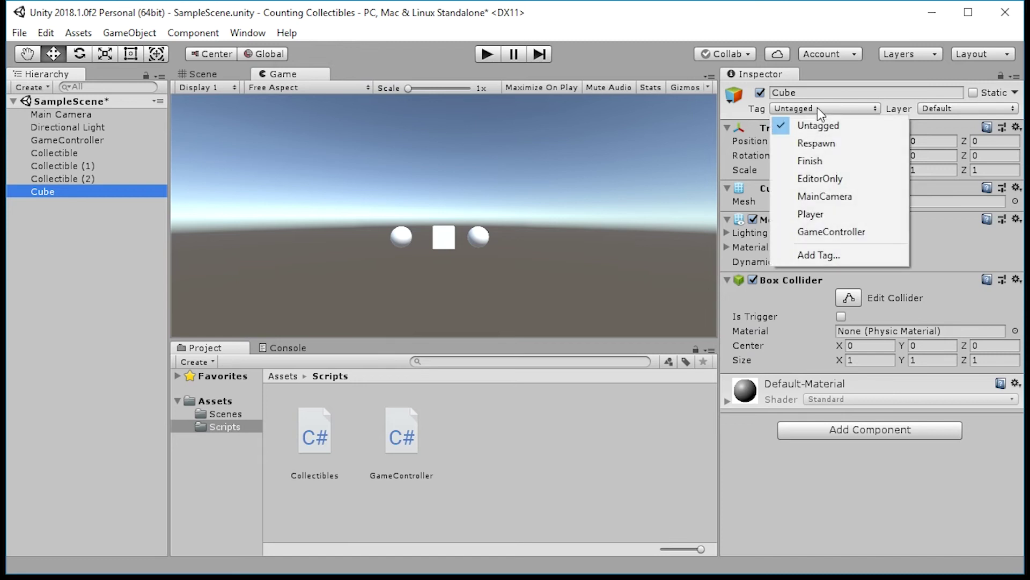
click(806, 213)
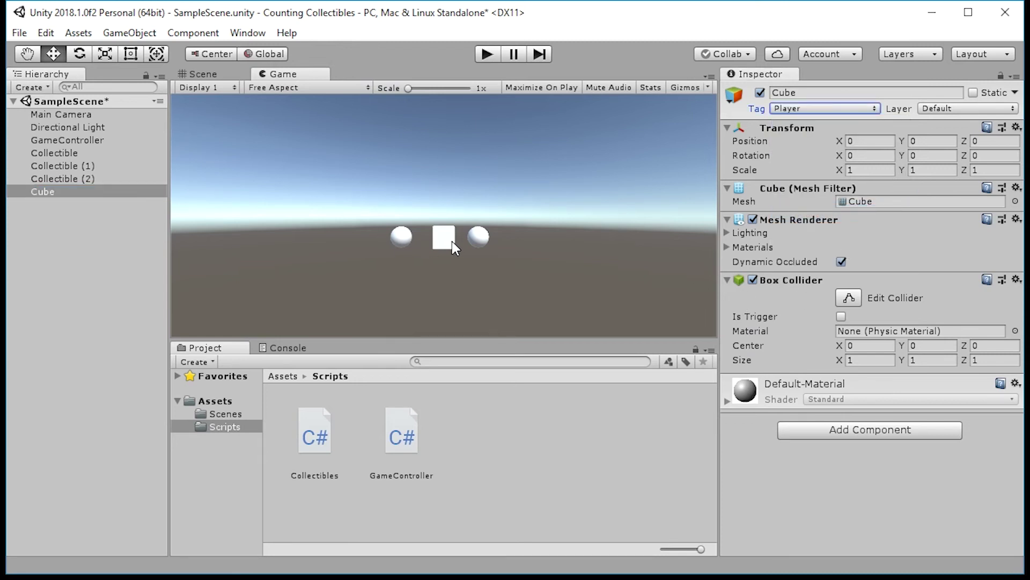
- Give the Cube a Physics Rigidbody component, then return to the Scene view
click(57, 188)
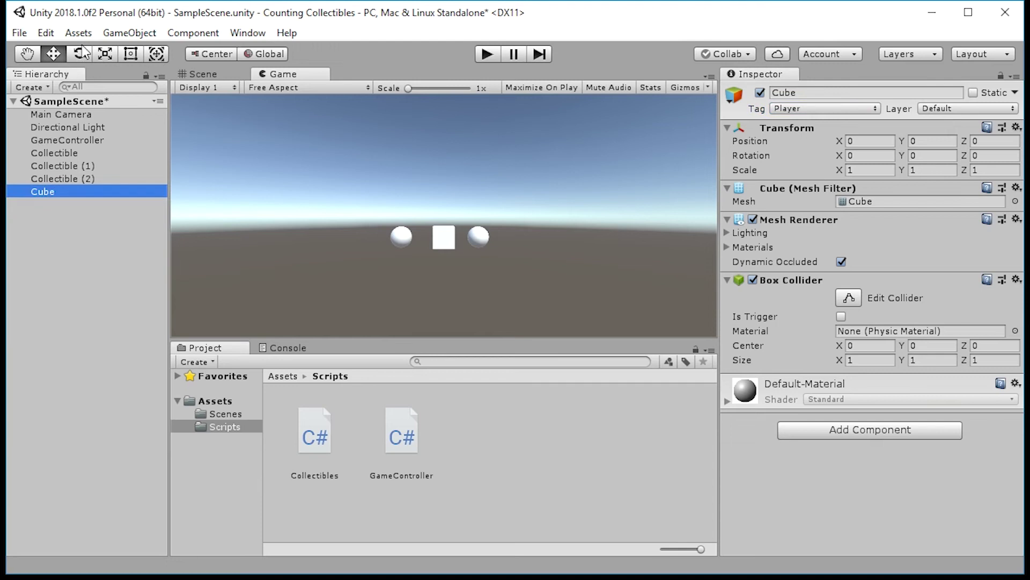
click(914, 427)
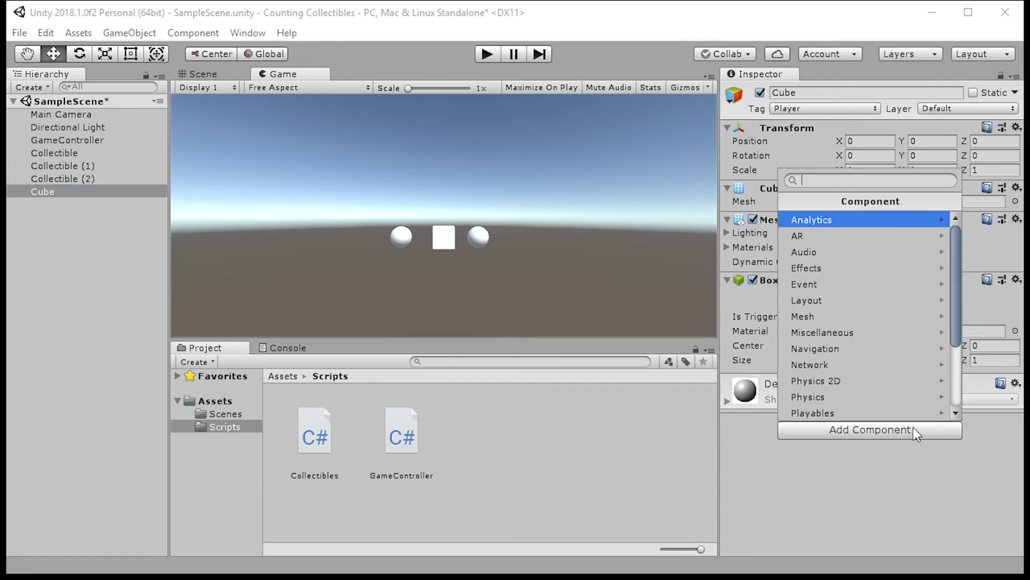
click(815, 399)
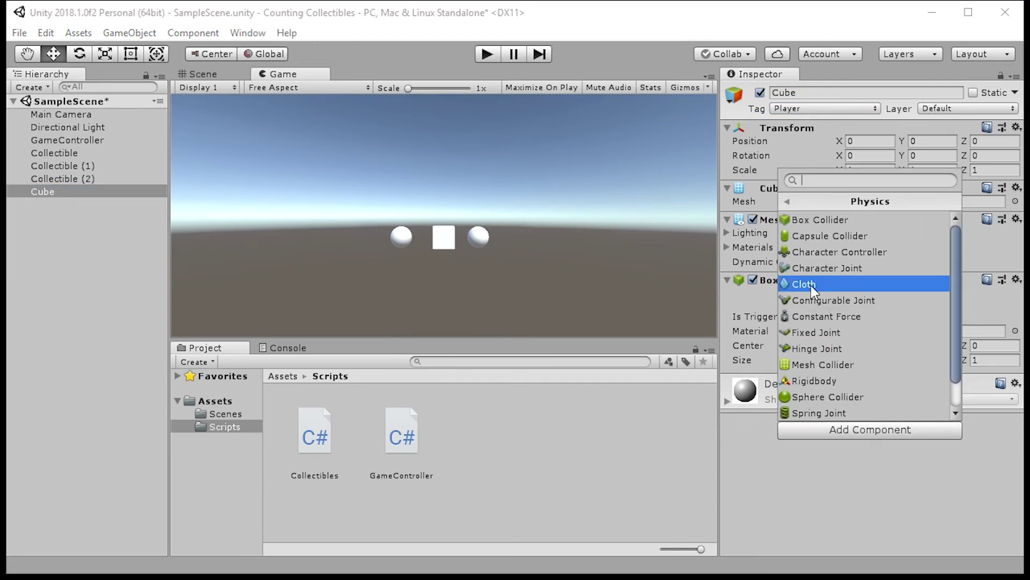
click(813, 381)
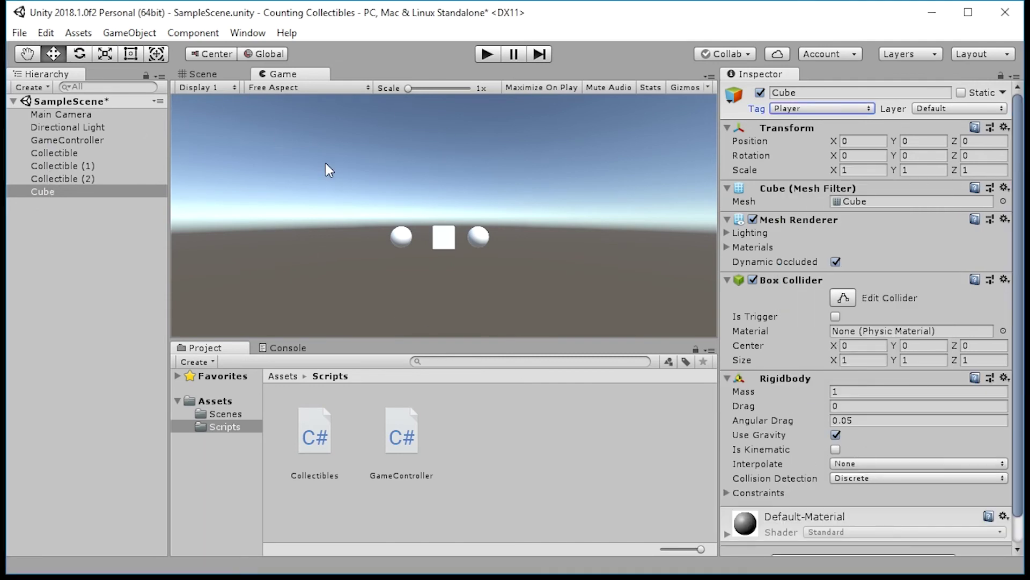
click(201, 73)
- Reset the transforms of all three collectible spheres to the origin
mouse_move(488, 178)
alt+mouse_down()
mouse_move(360, 238)
mouse_move(479, 159)
mouse_move(436, 145)
alt+mouse_up()
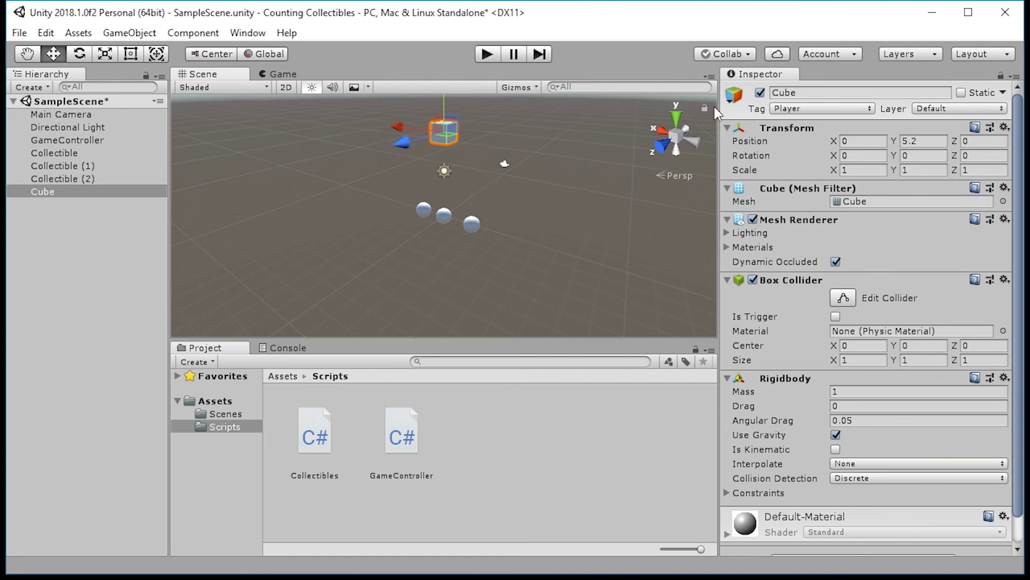
alt+drag(185, 190, 475, 215)
click(476, 218)
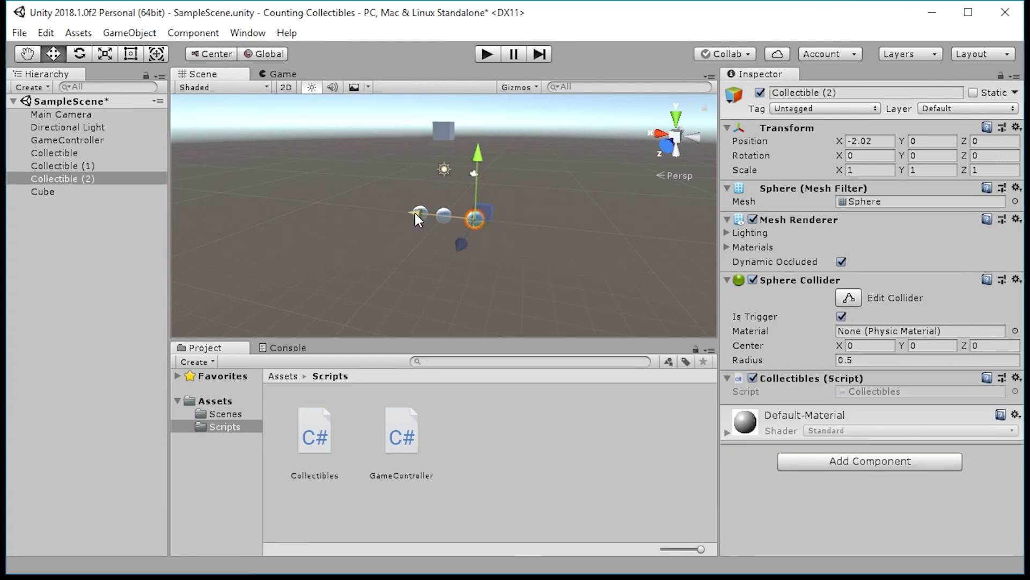
drag(369, 201, 540, 242)
right_click(803, 127)
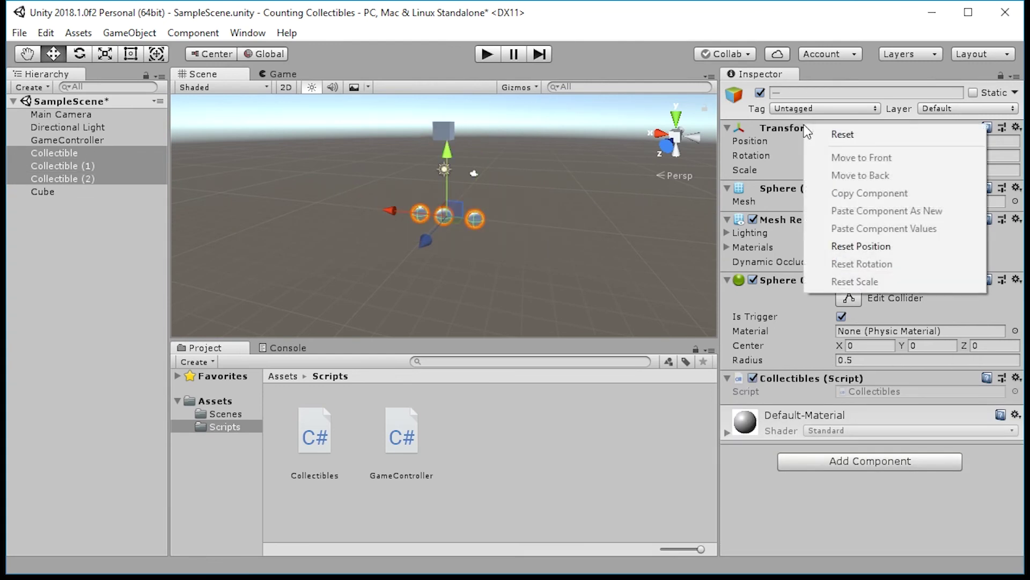
click(857, 142)
click(19, 200)
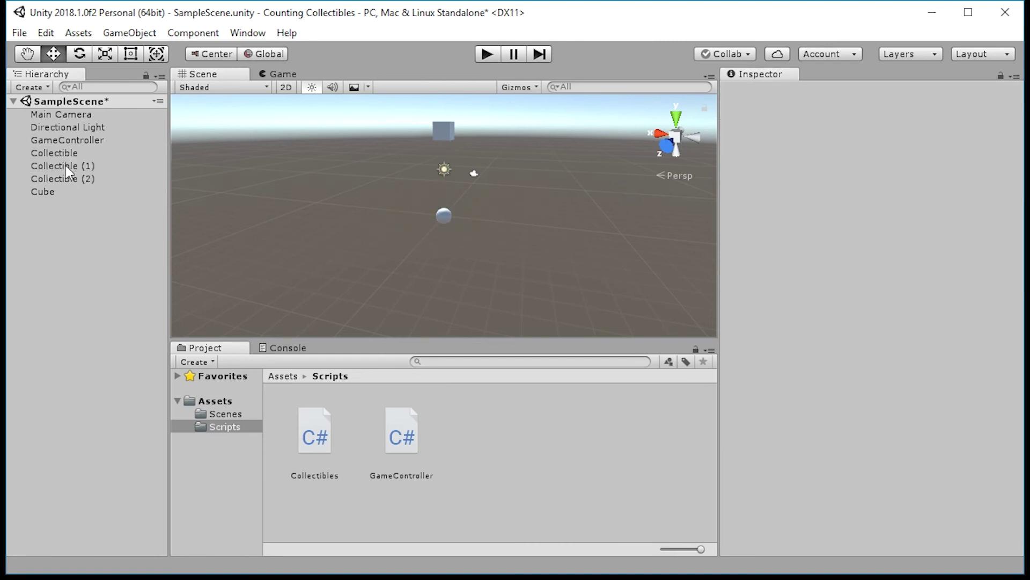
- Drag Collectible (1) and Collectible (2) down the Y axis, then select the Cube
click(69, 165)
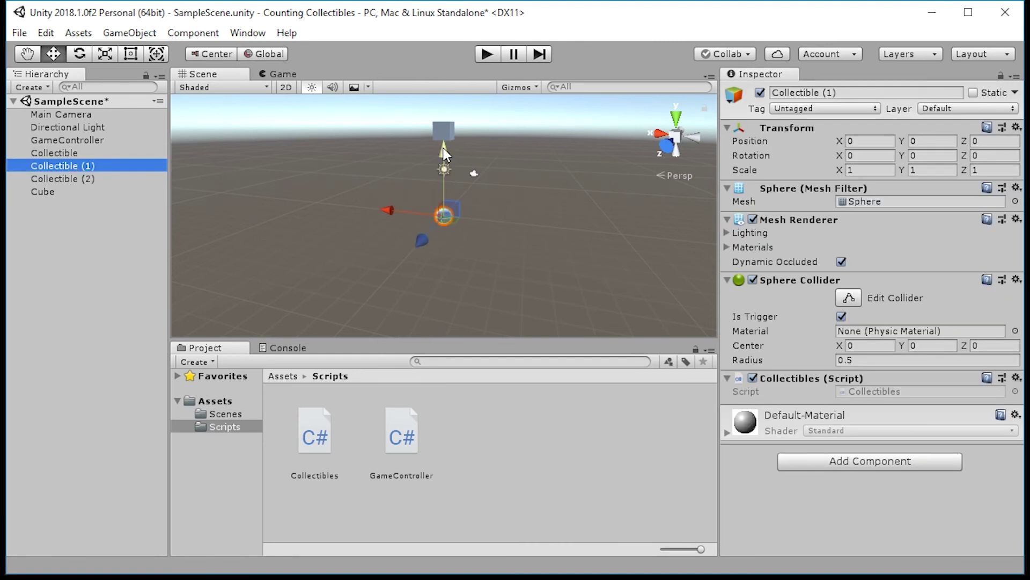
drag(444, 153, 456, 207)
drag(443, 167, 443, 173)
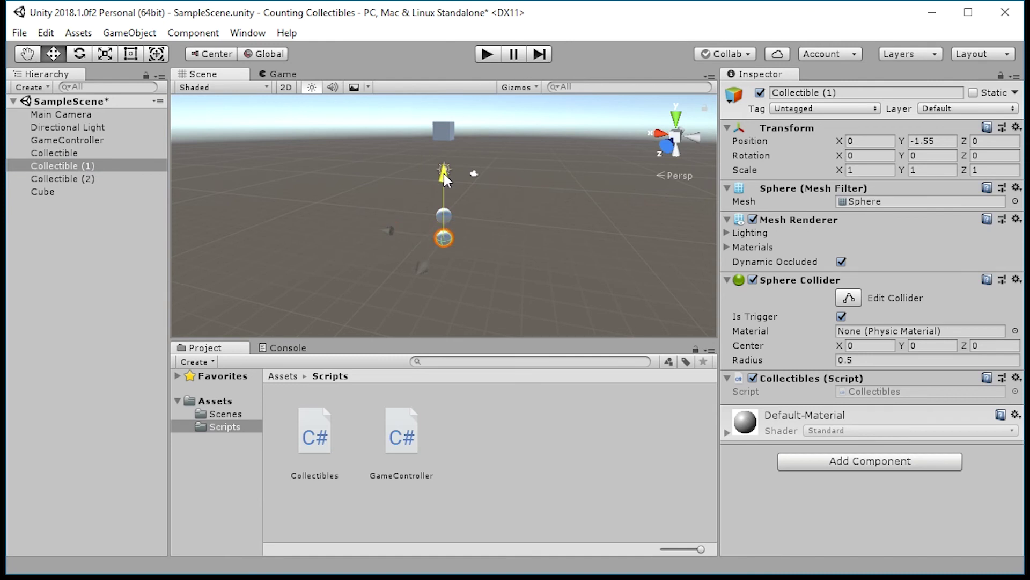
click(74, 178)
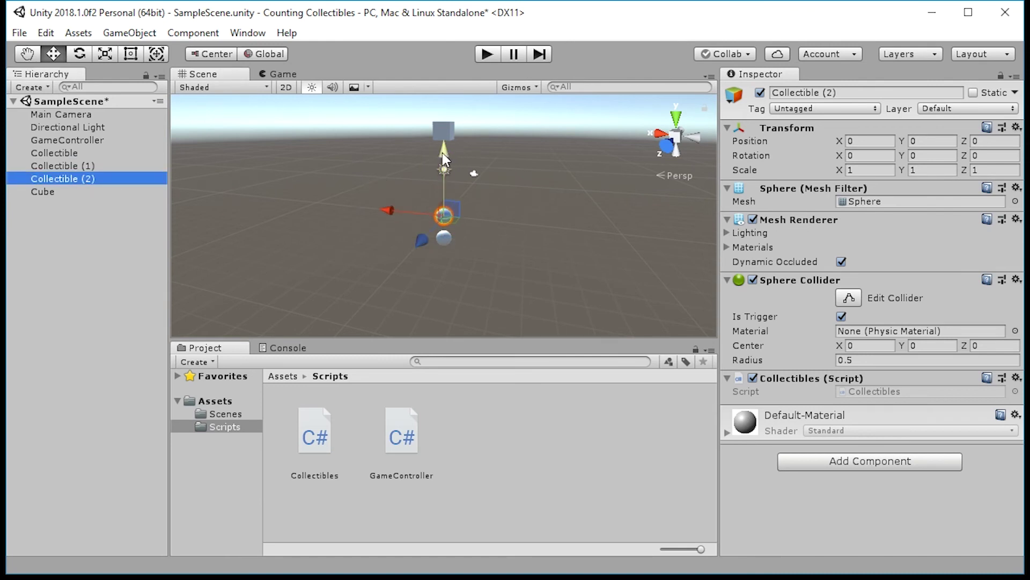
drag(443, 158, 435, 197)
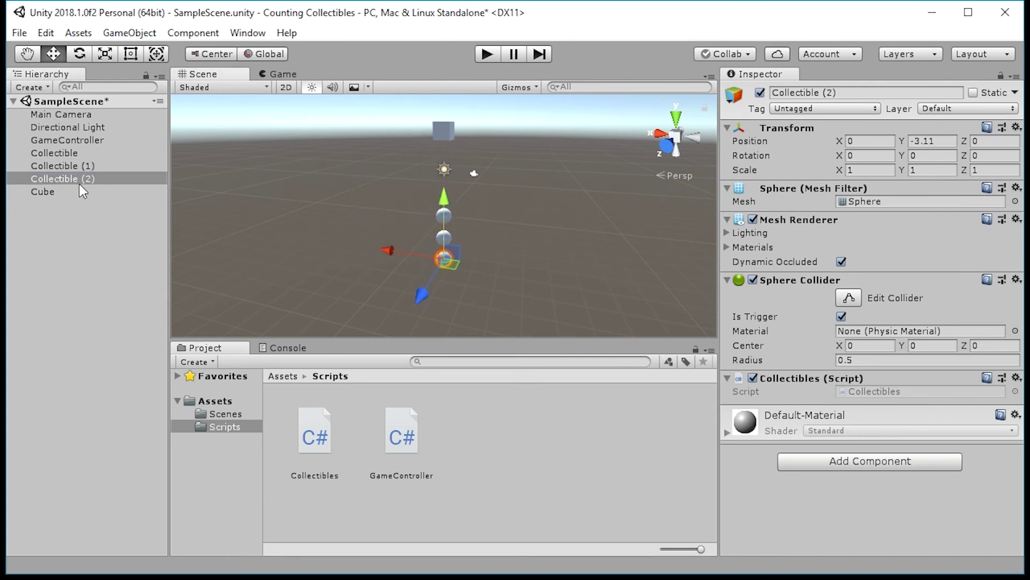
click(44, 193)
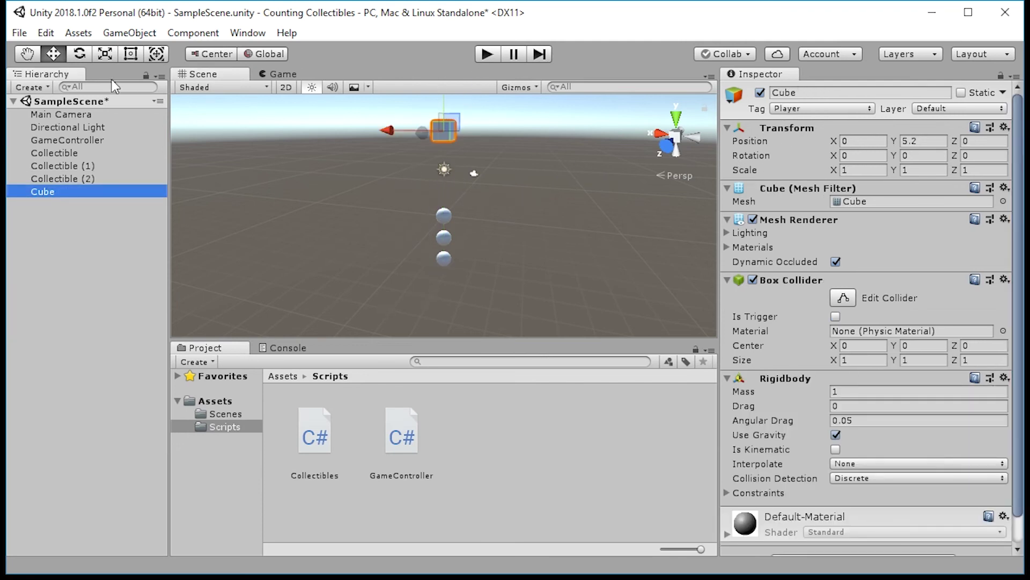
key(ctrl+2)
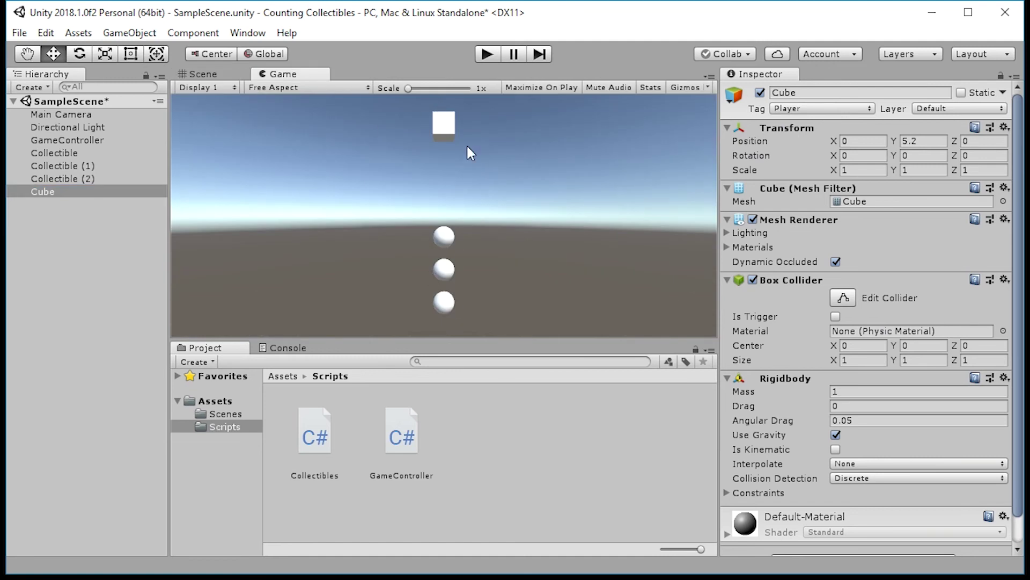
- Uncheck Use Gravity on the Cube's Rigidbody; GameController's collectible count stays 0
click(58, 140)
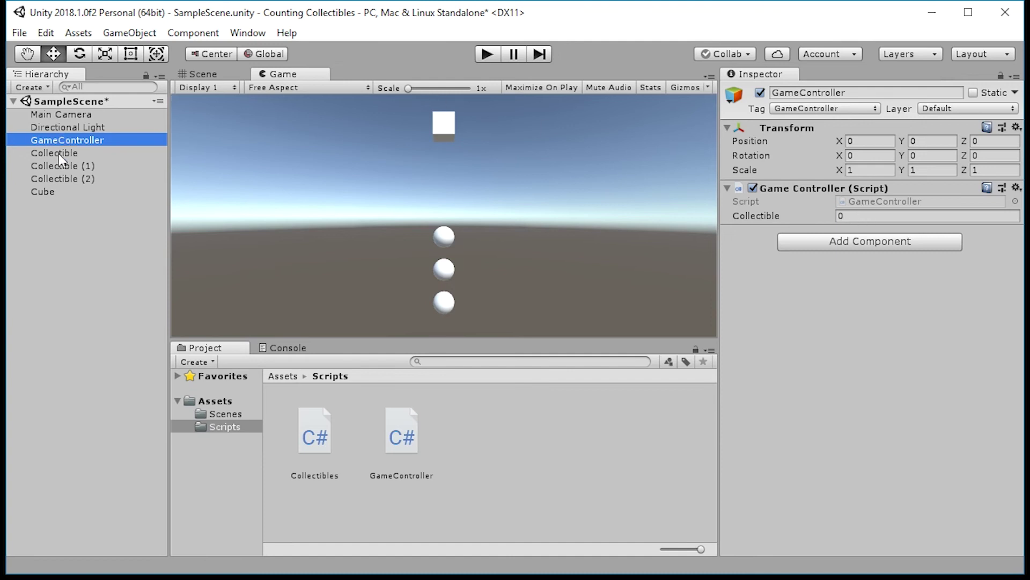
click(45, 193)
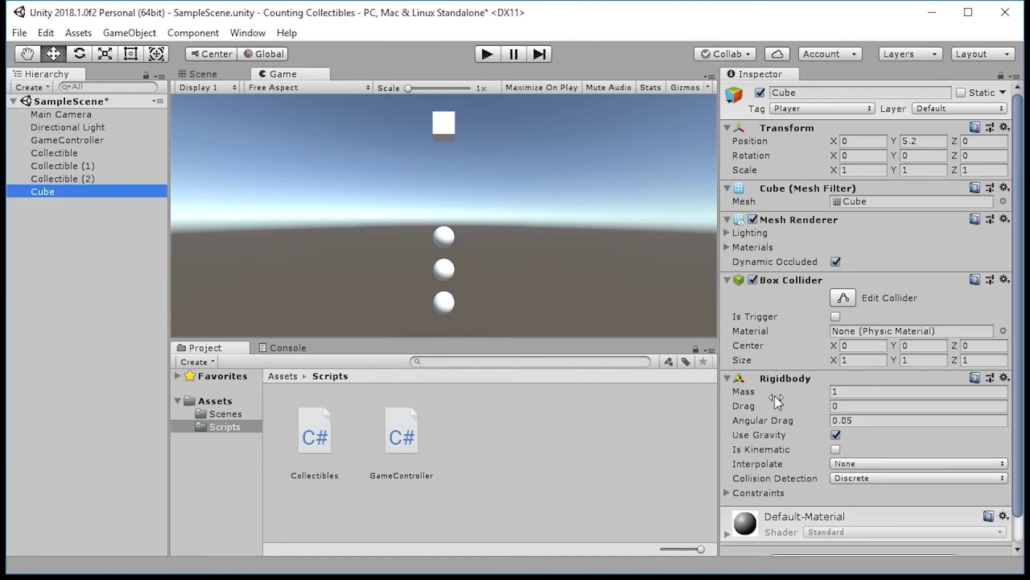
click(835, 435)
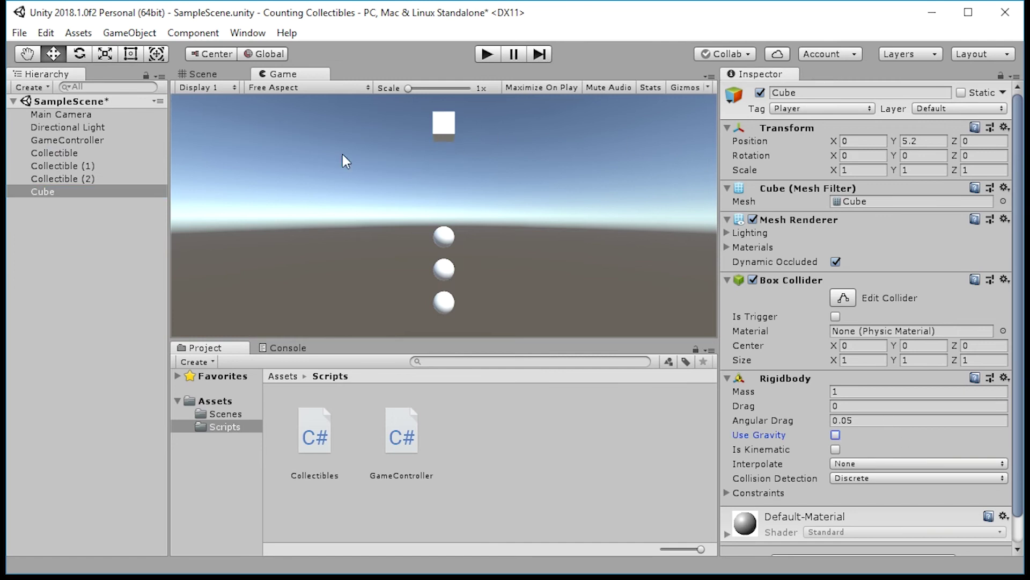
click(71, 142)
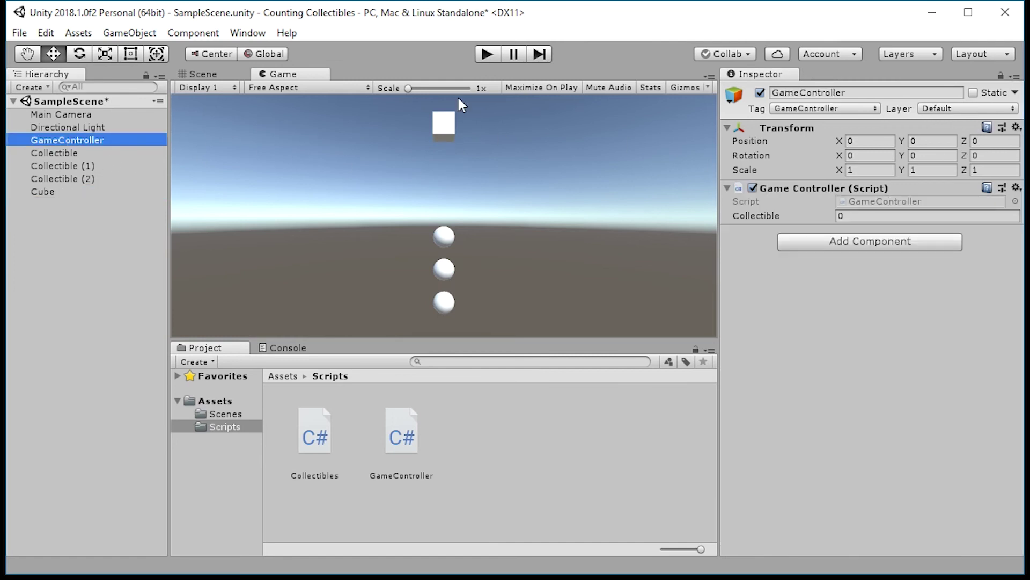
click(486, 54)
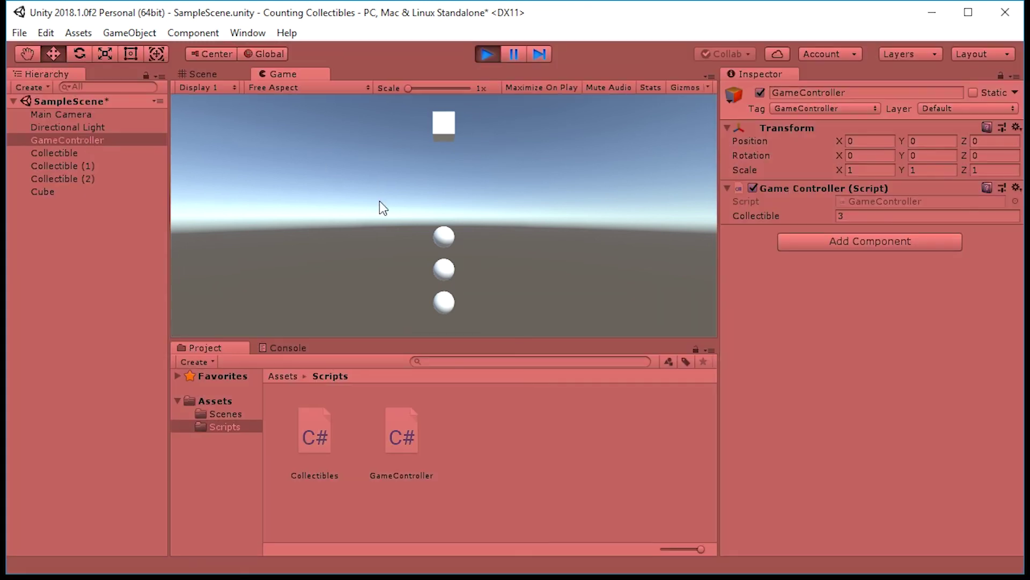
click(42, 193)
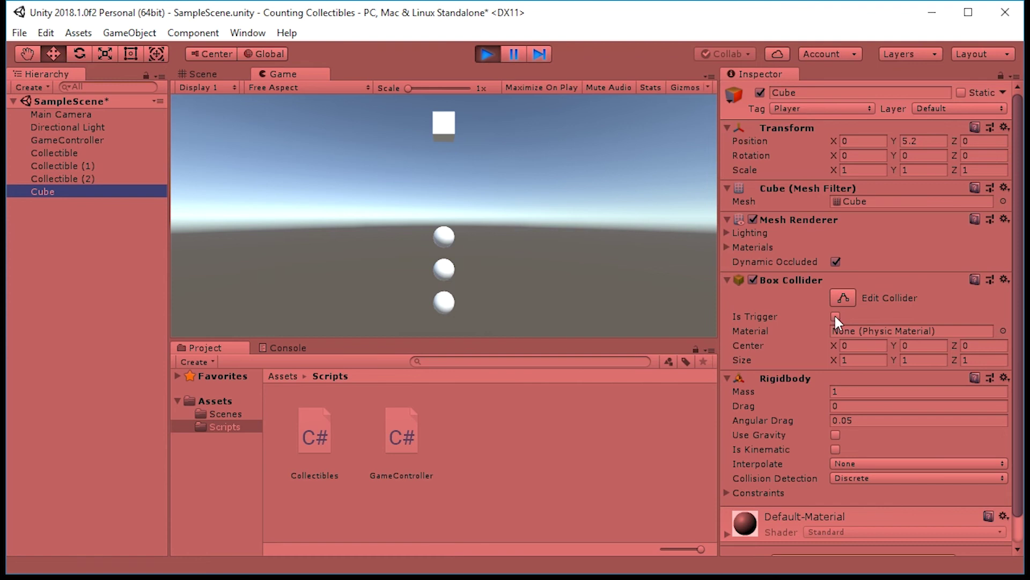
click(835, 435)
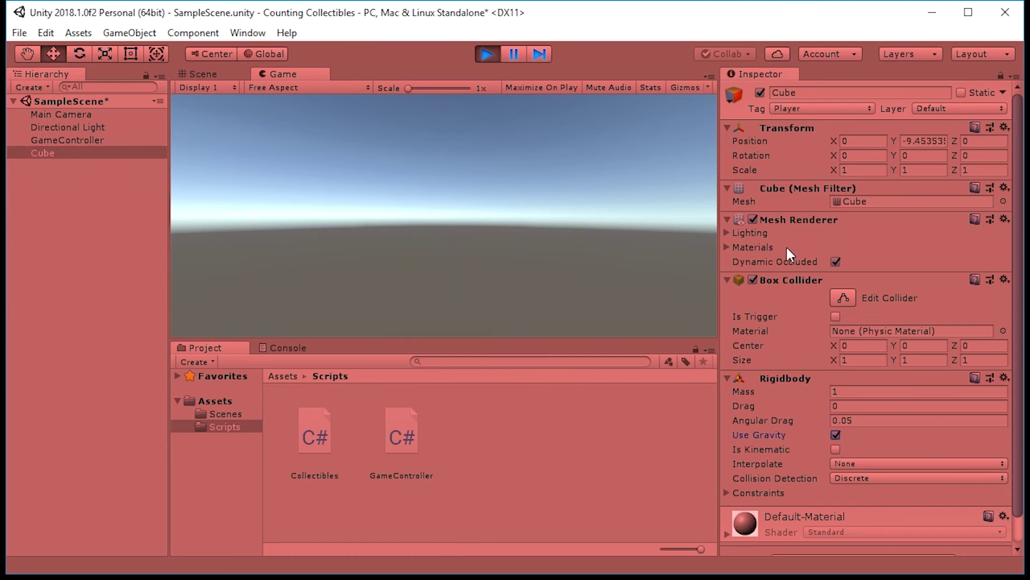
click(83, 141)
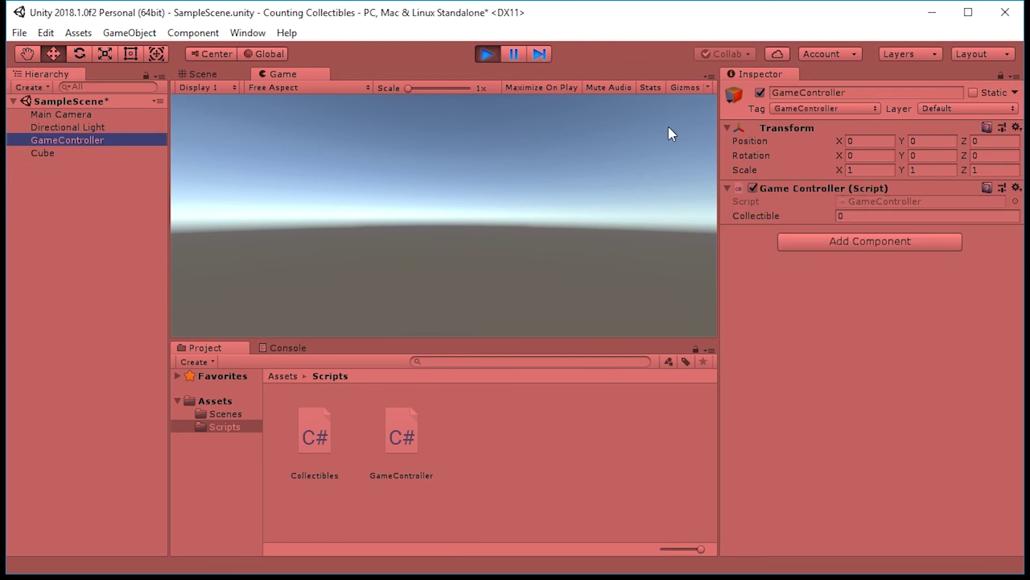
click(487, 54)
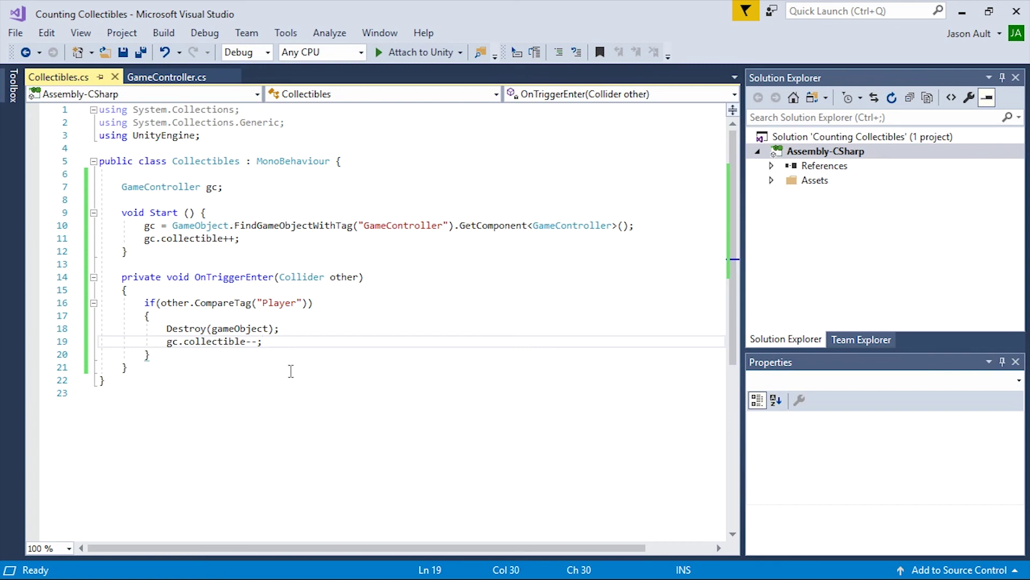
- Add 'public bool collectedAll = false;' below the collectible field in GameController.cs
click(167, 77)
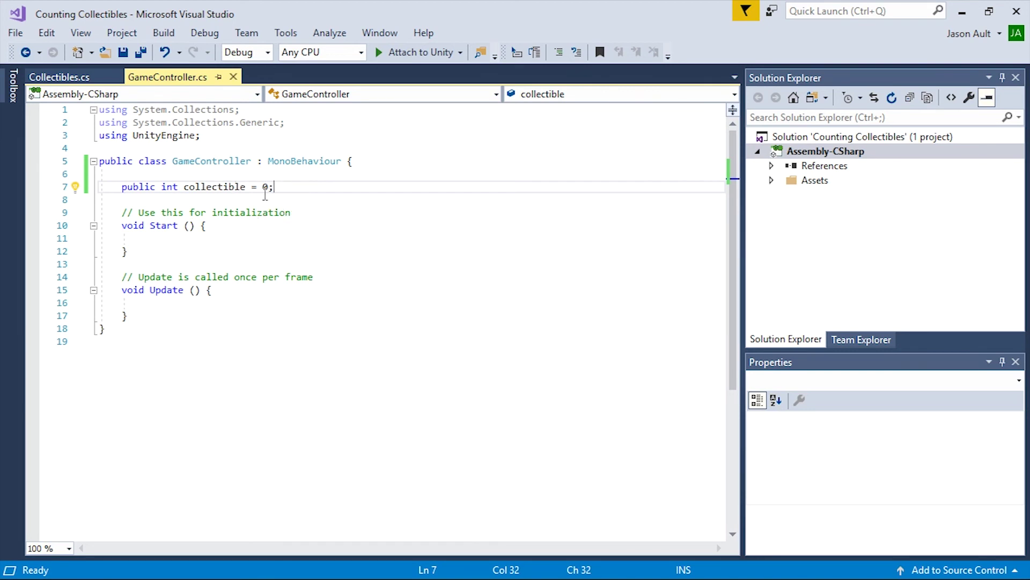
mouse_move(264, 186)
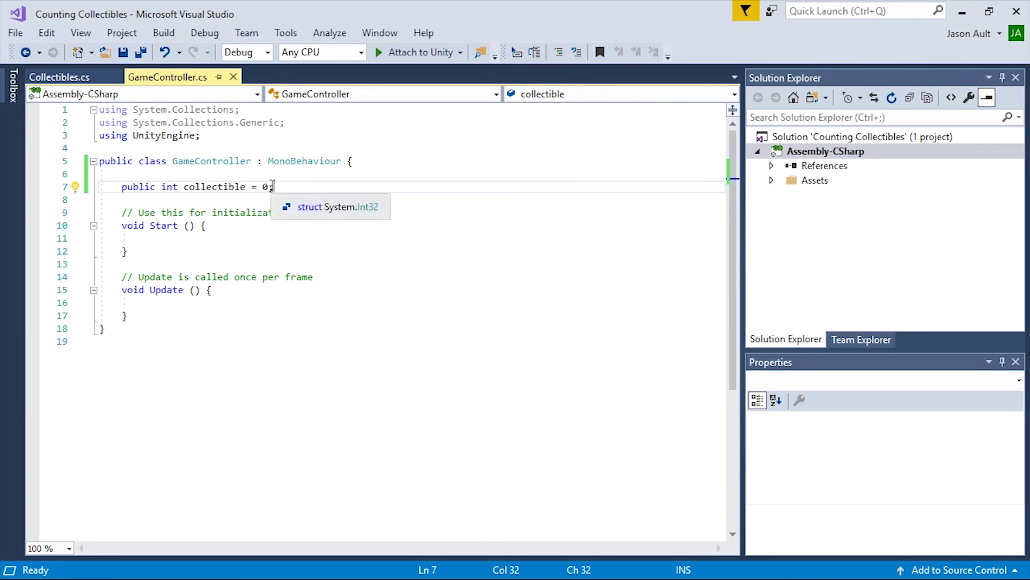
click(59, 76)
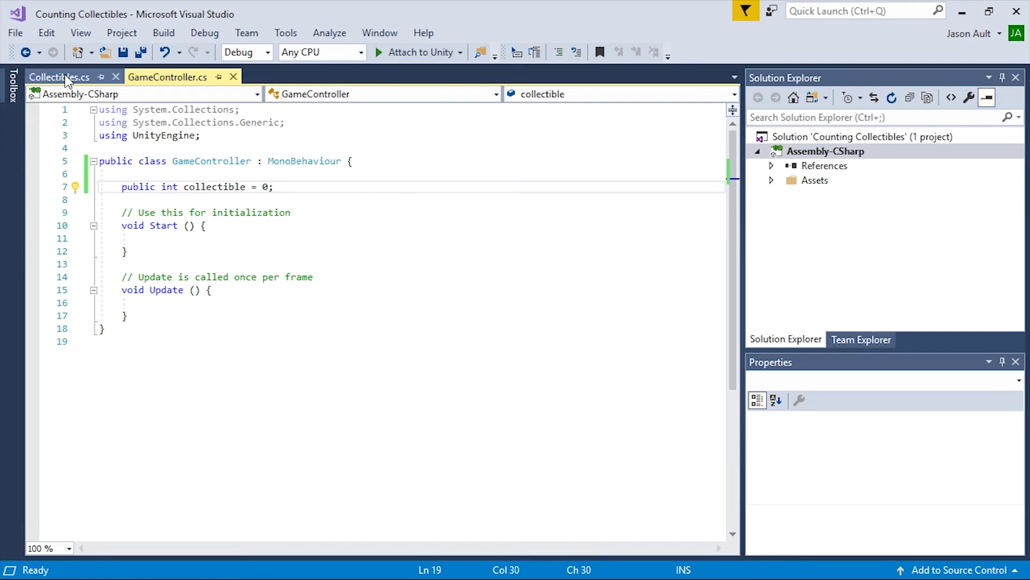
click(170, 77)
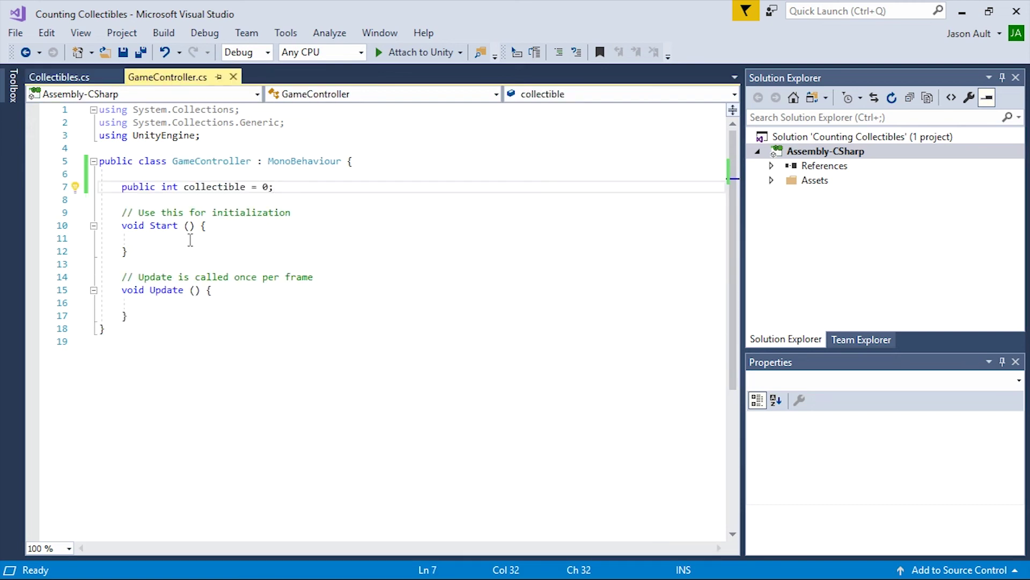
key(Return)
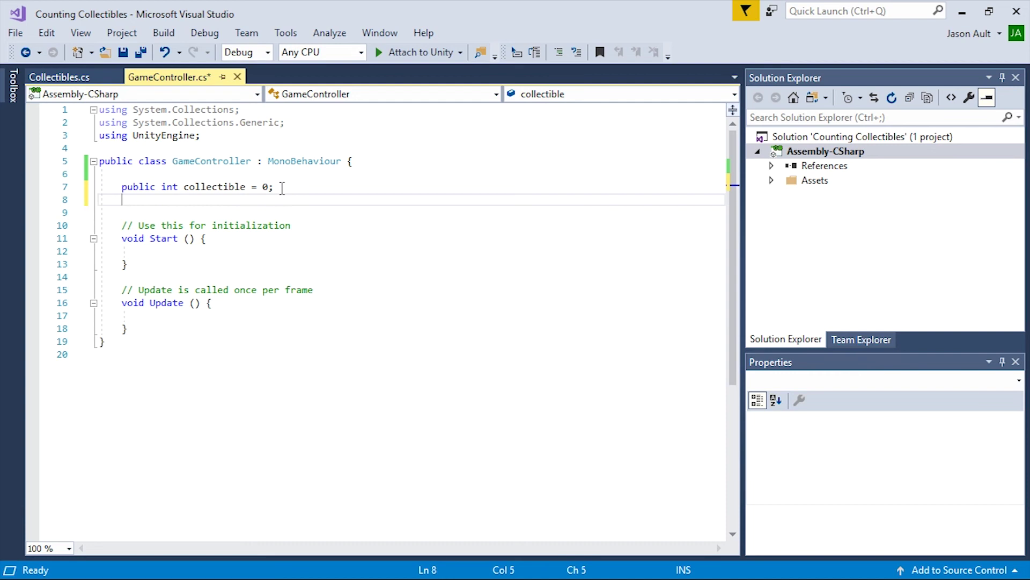
text(p)
text(ublic boo)
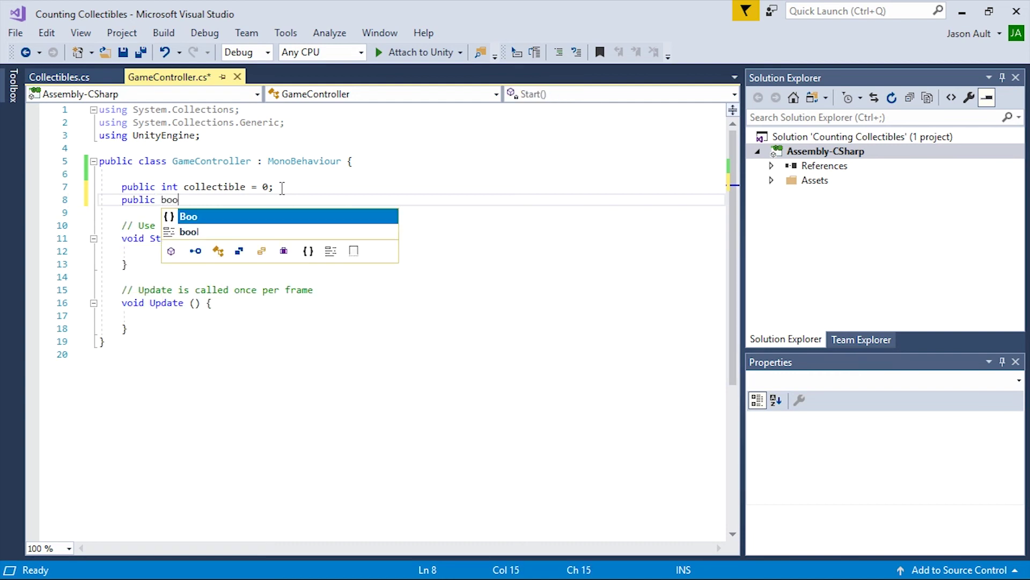
text(l )
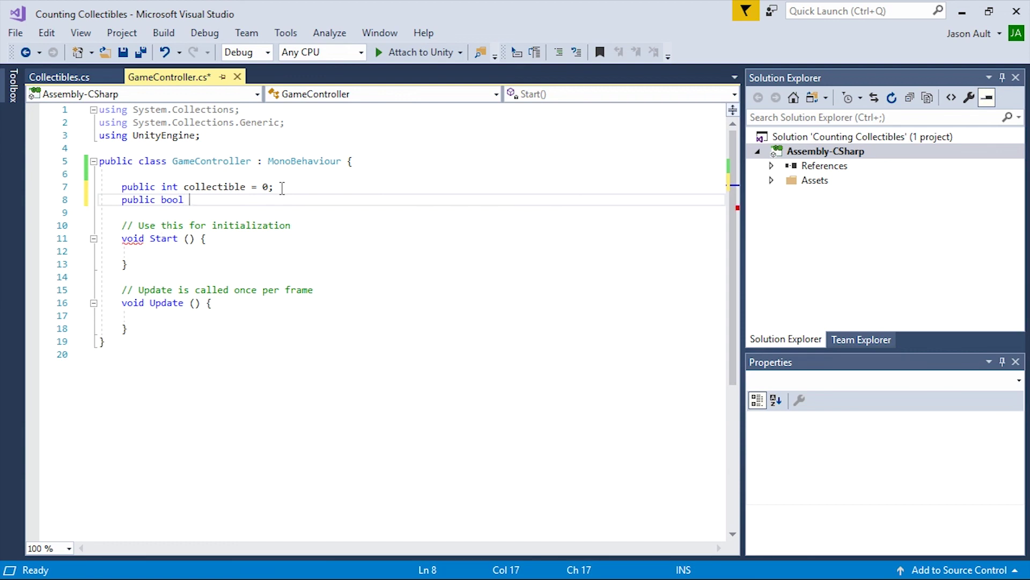
text(colled)
key(BackSpace)
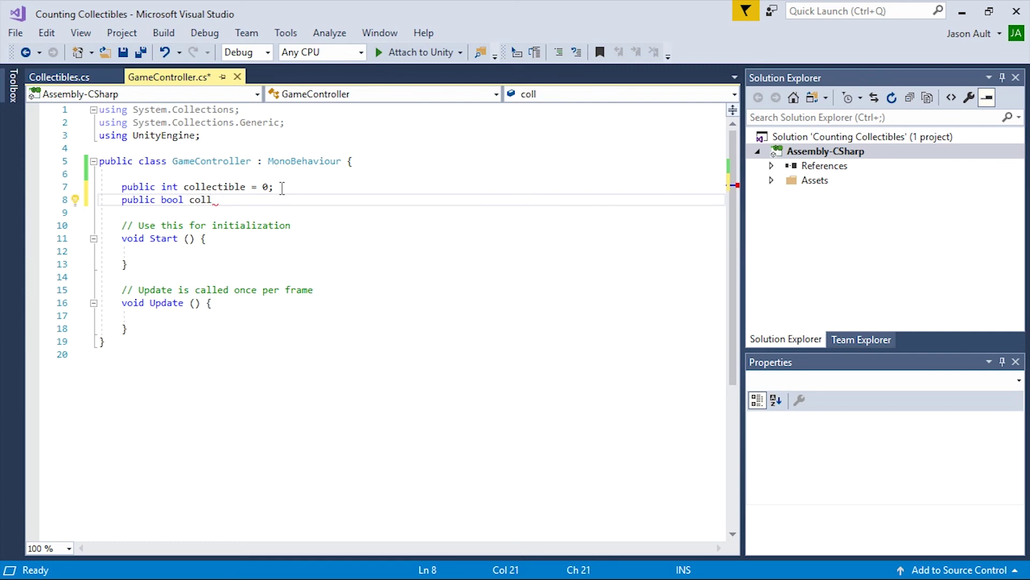
text(ectedAl)
text(l)
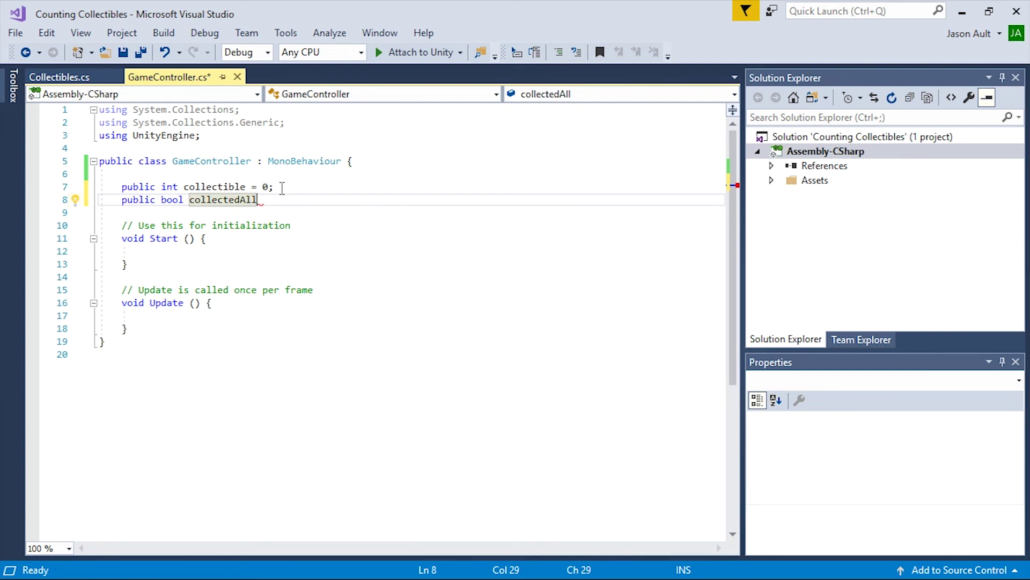
text( = )
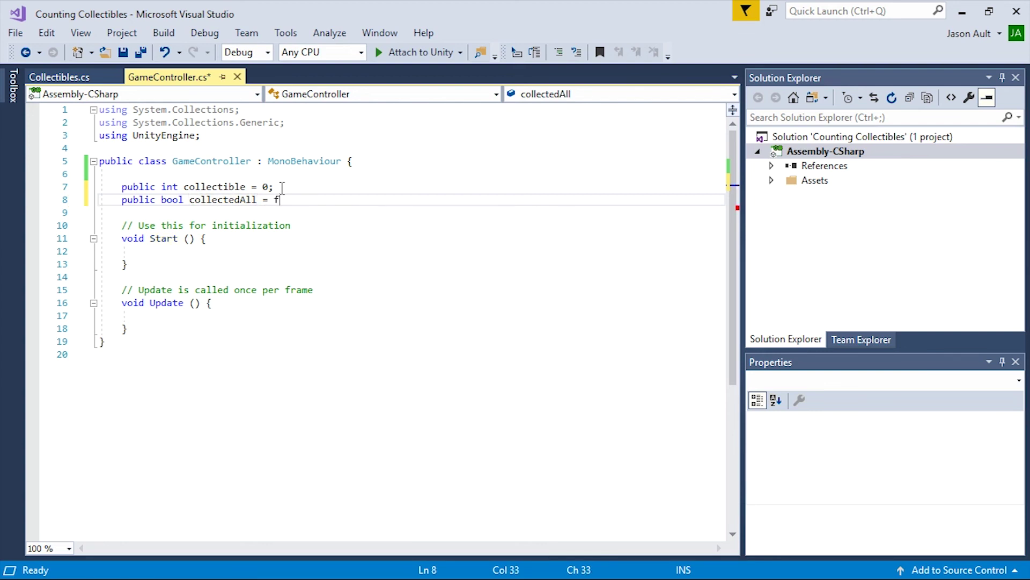
text(false;)
click(188, 314)
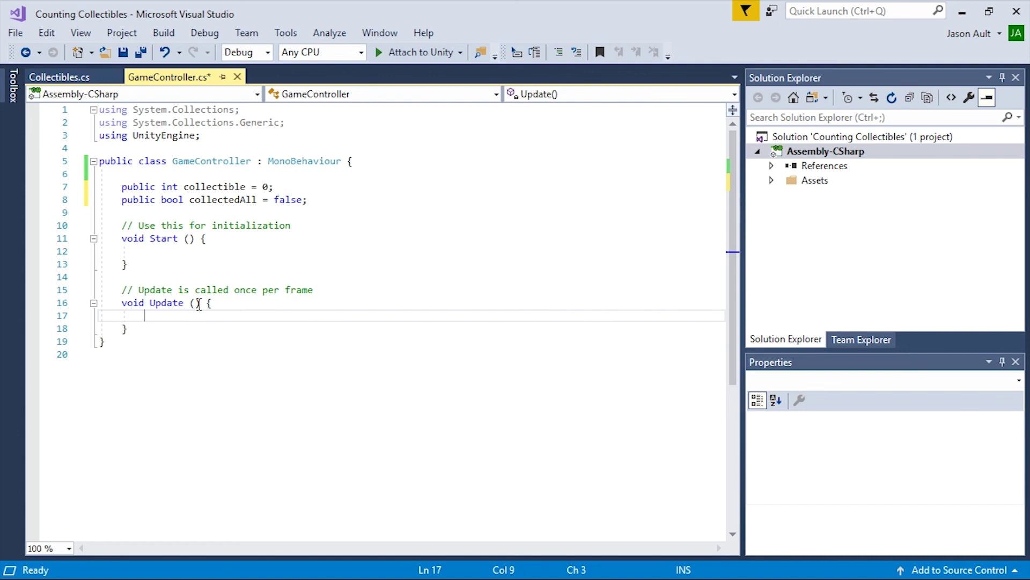
text(i)
text(f()
text(coll)
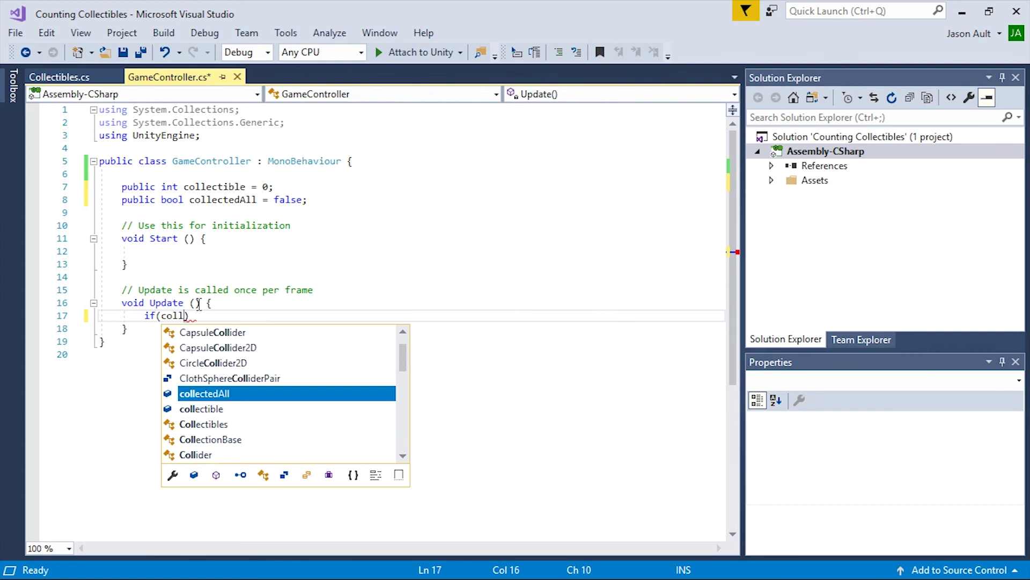
- Write the condition 'if (collectible <= 0)' with a block in Update
key(Down)
key(Tab)
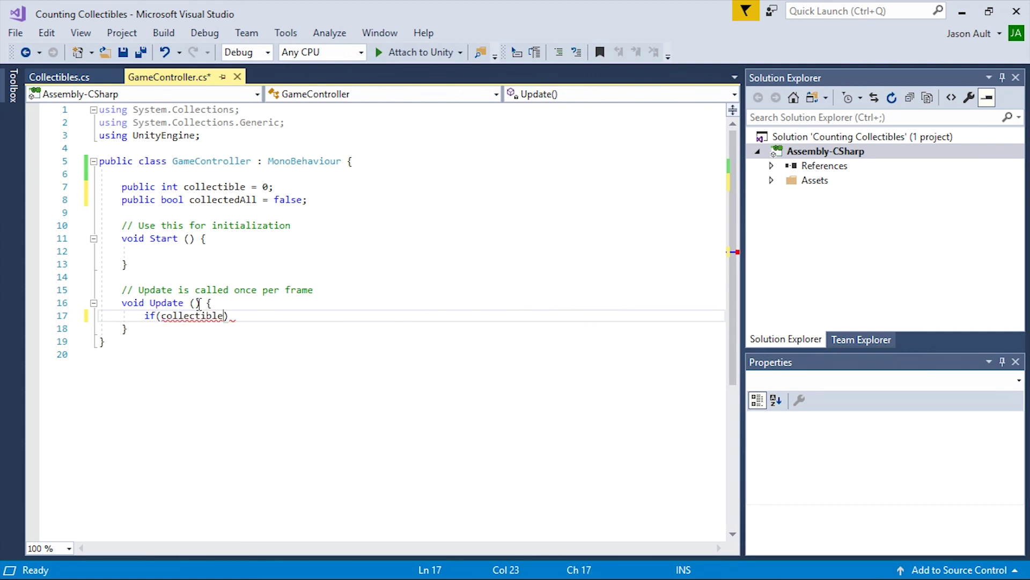
text(==)
key(BackSpace)
key(BackSpace)
text(<= )
text(0)
click(269, 315)
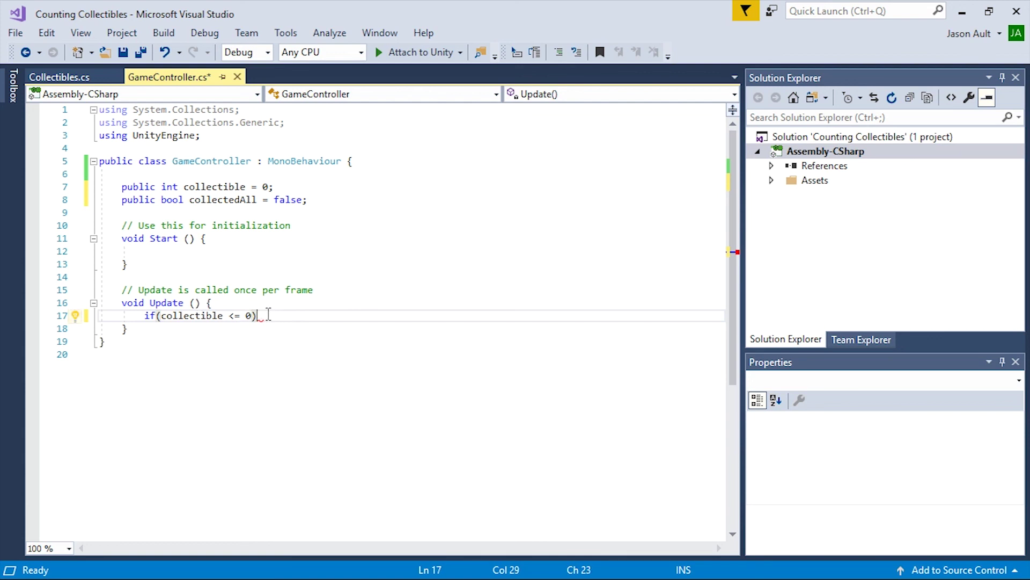
key(Return)
text({)
key(Return)
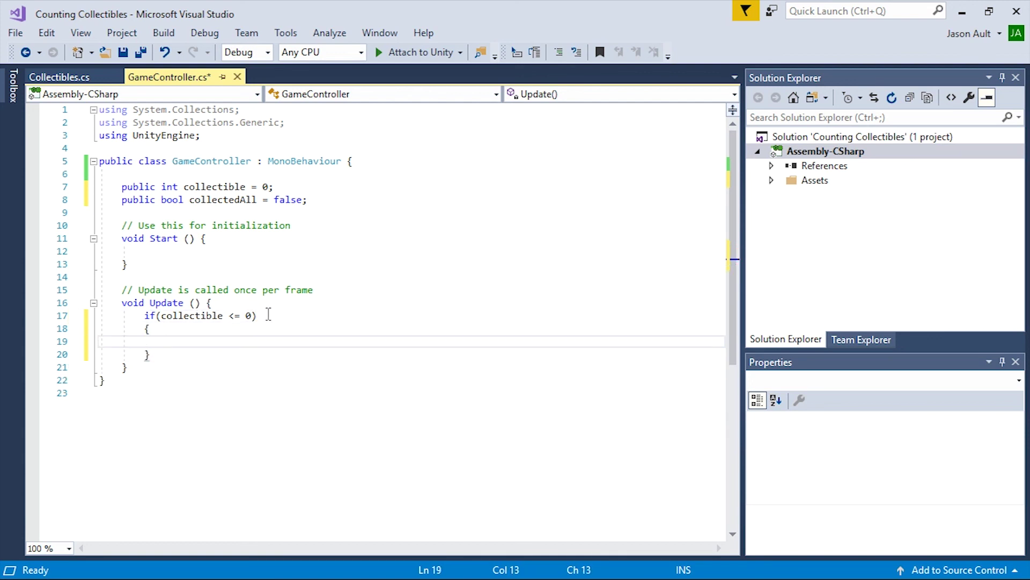
text(coll)
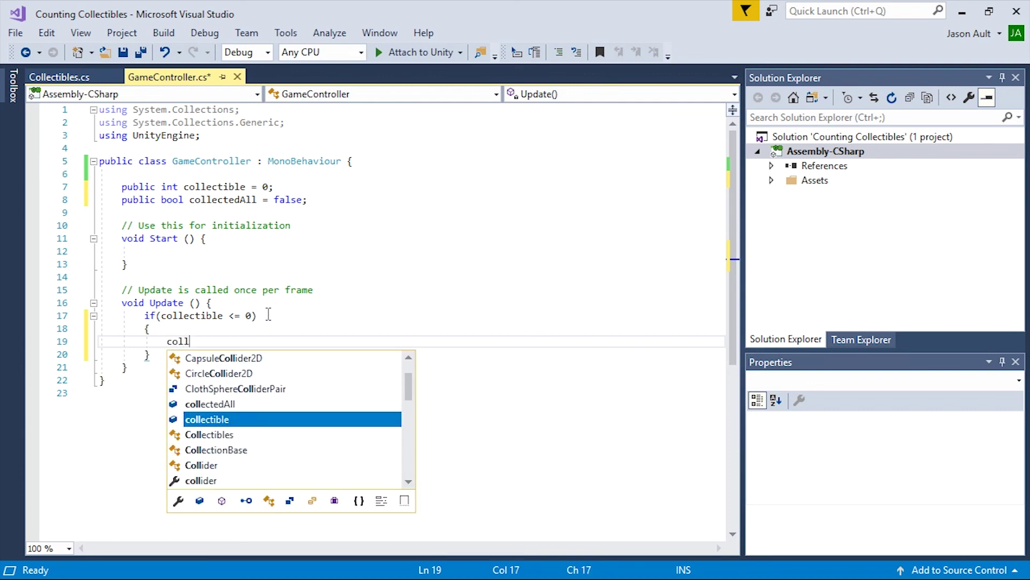
- Set collectedAll true inside the if block, false in an else, and save
double_click(235, 404)
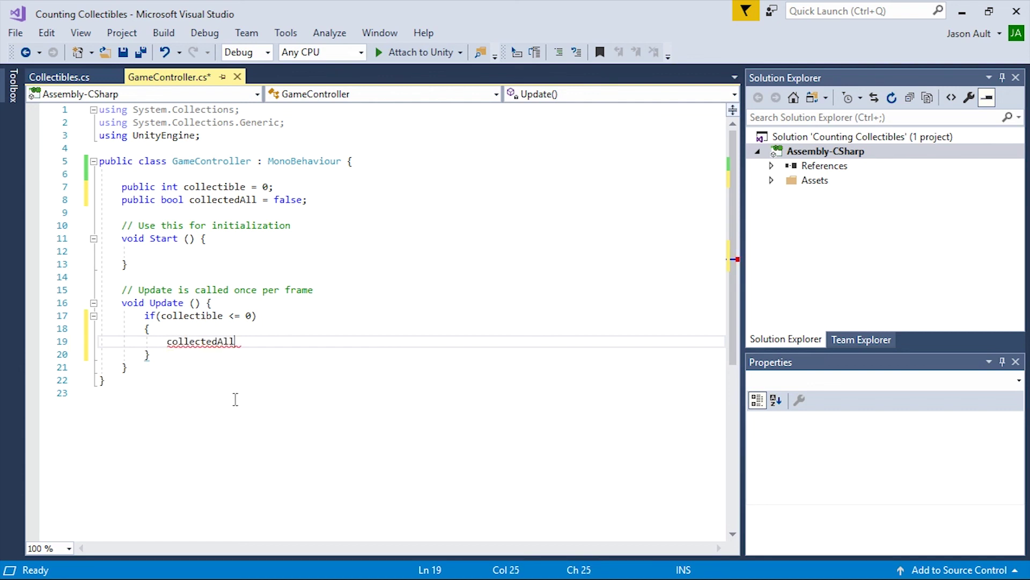
text(= )
text(true;)
click(161, 357)
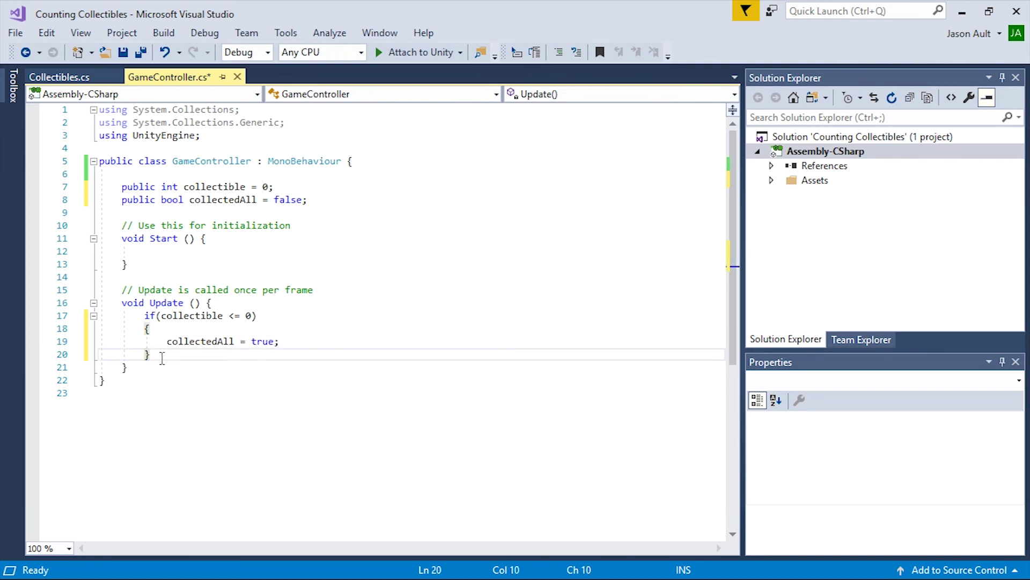
key(Return)
text(else)
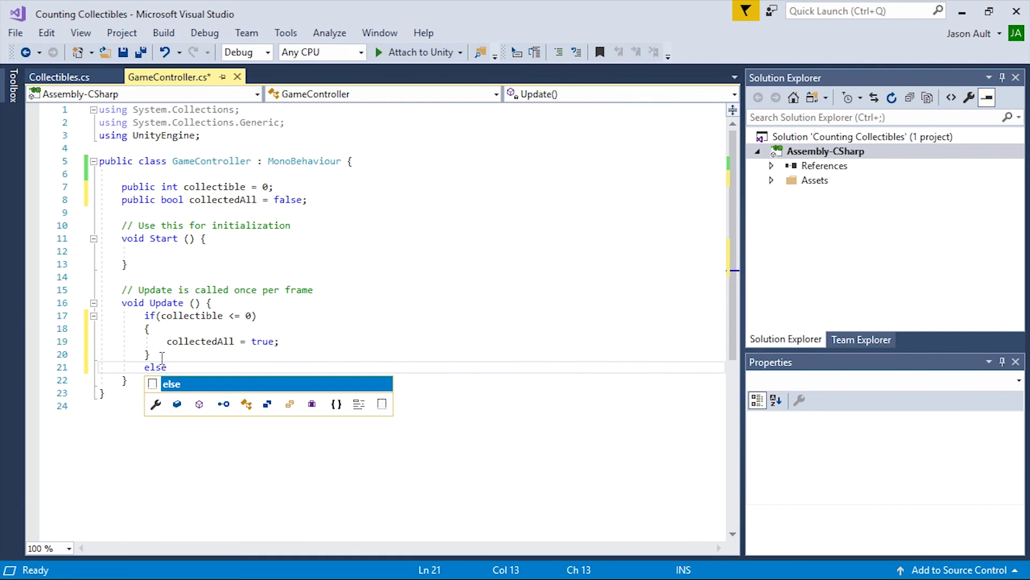
text( colle)
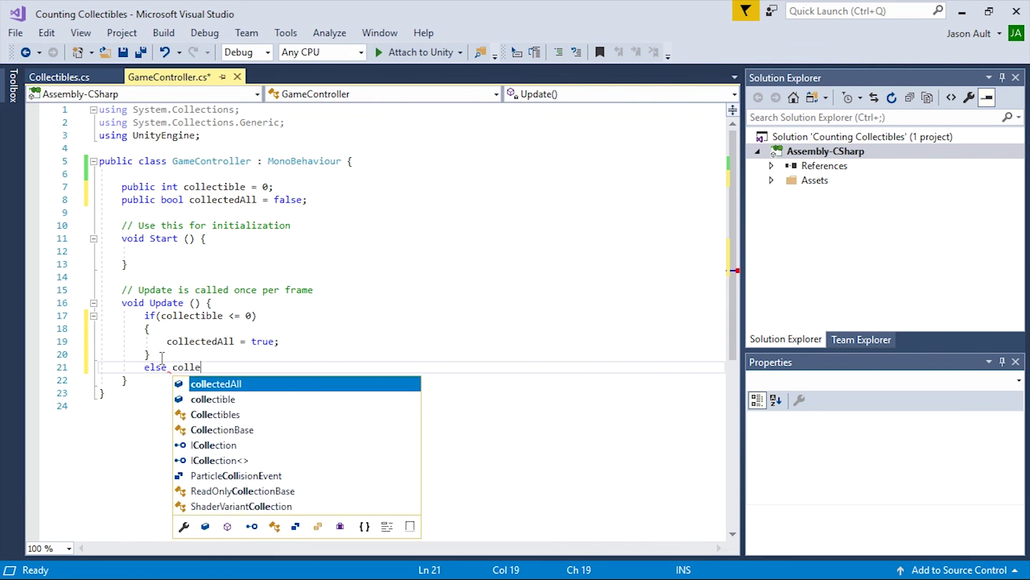
key(Tab)
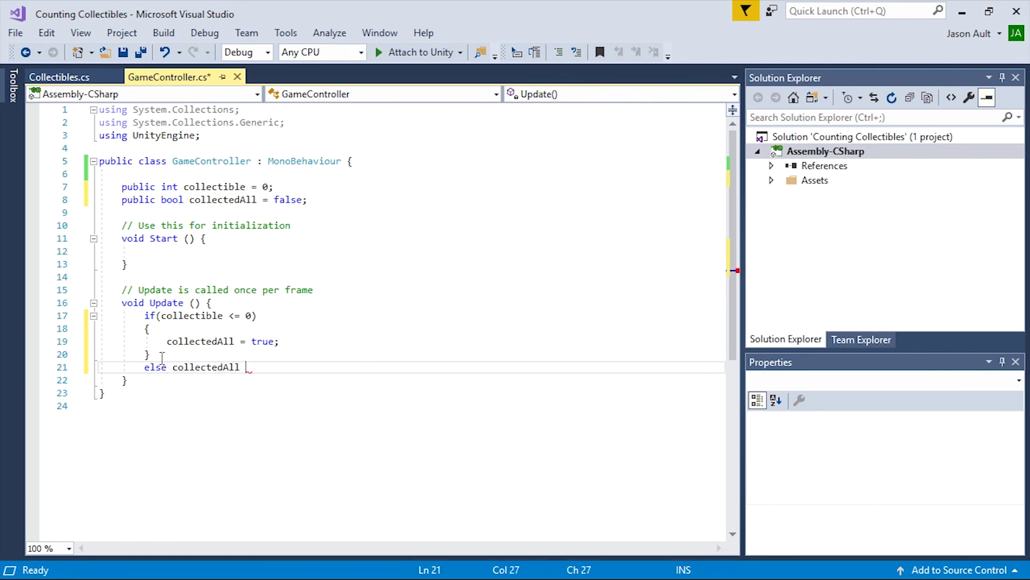
text(= false)
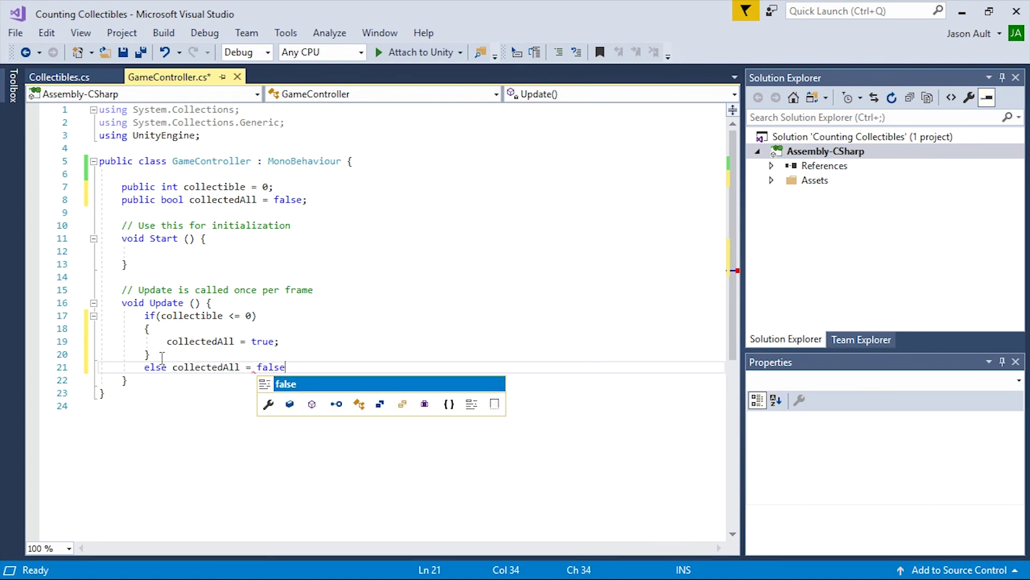
text(;)
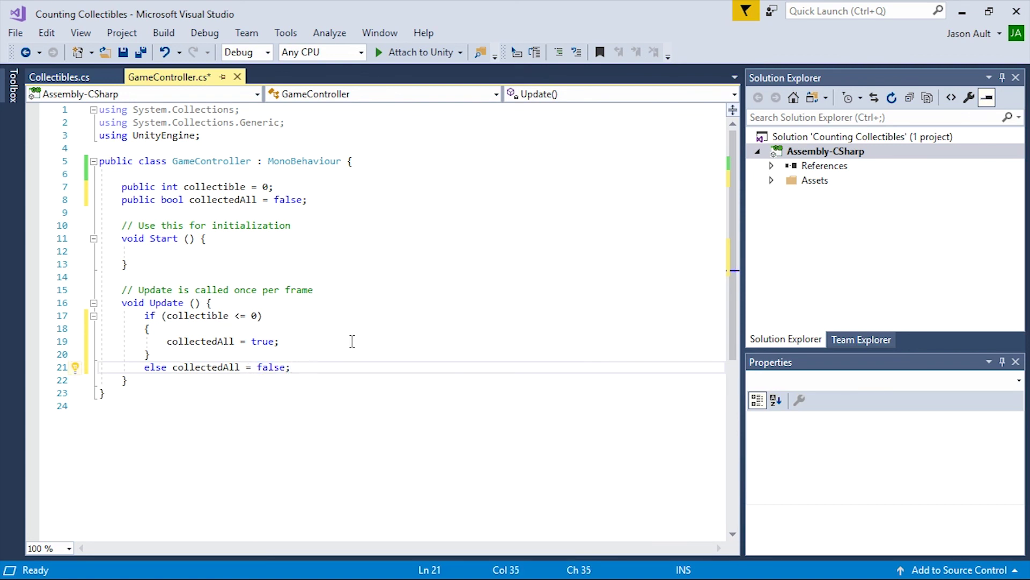
key(ctrl+s)
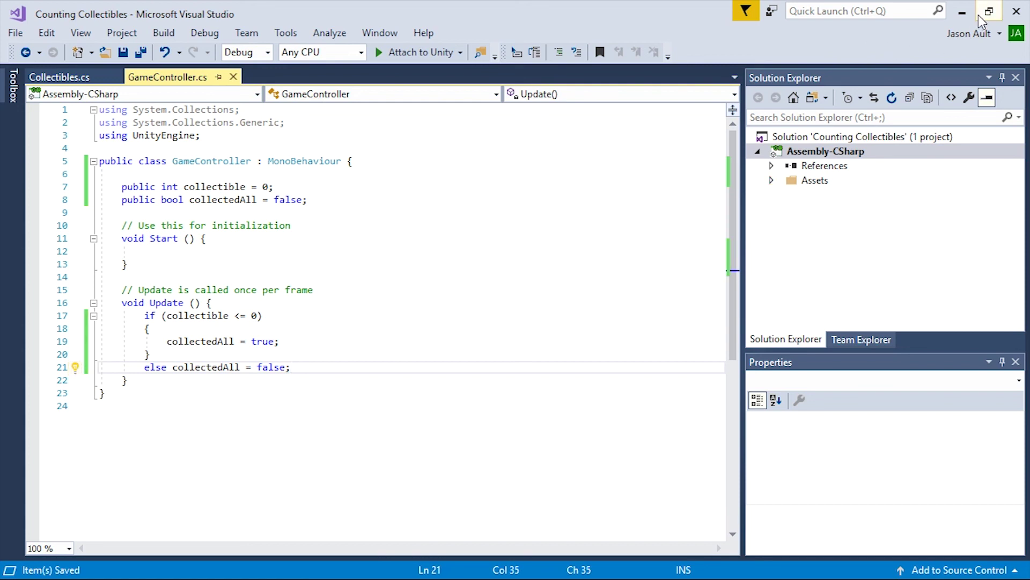
- Minimize Visual Studio and start Play mode in Unity
click(962, 11)
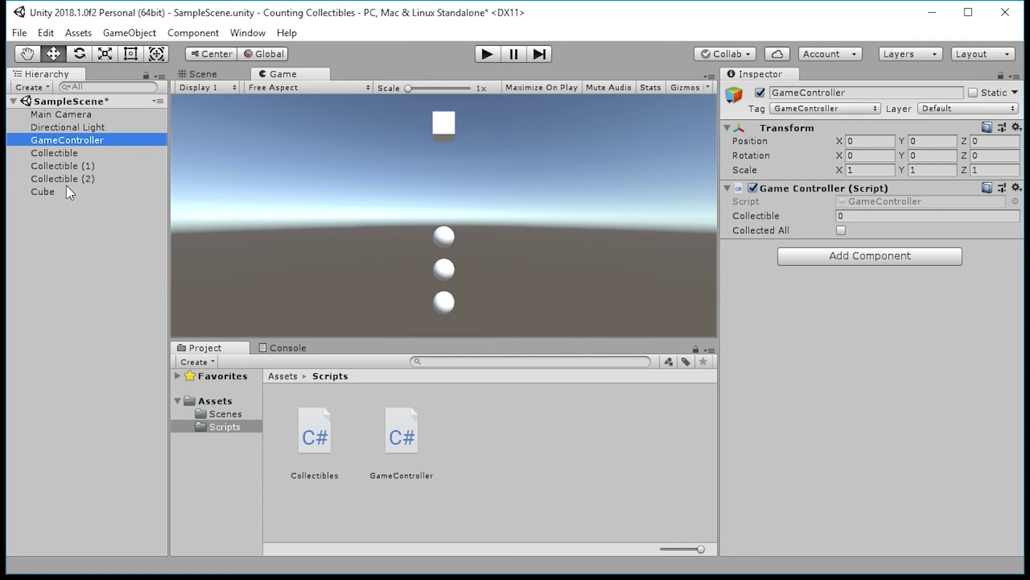
click(45, 193)
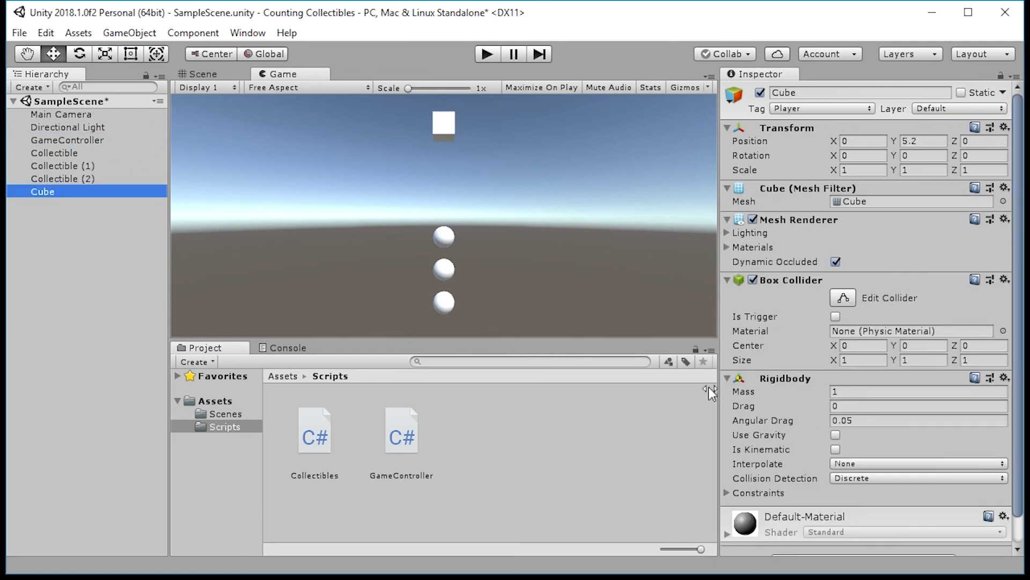
click(71, 141)
click(487, 55)
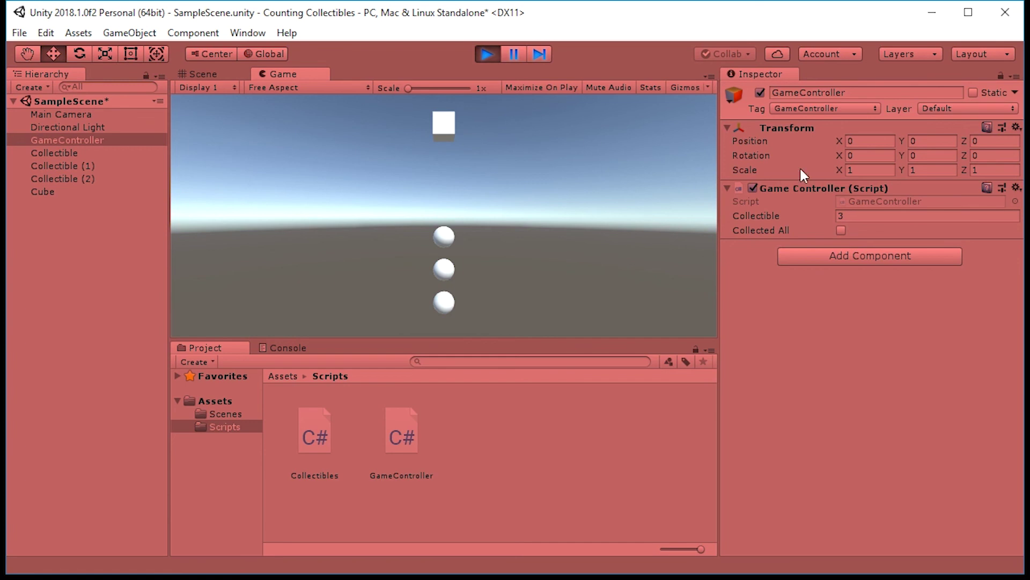
- Enable Cube gravity so it collects the spheres, confirm Collected All ticks, then stop
click(61, 192)
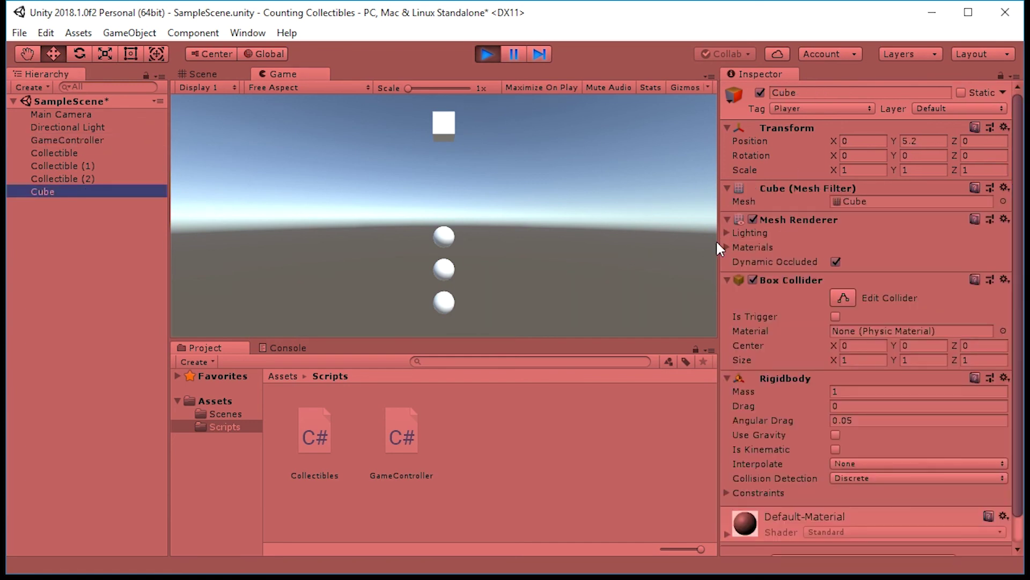
click(835, 433)
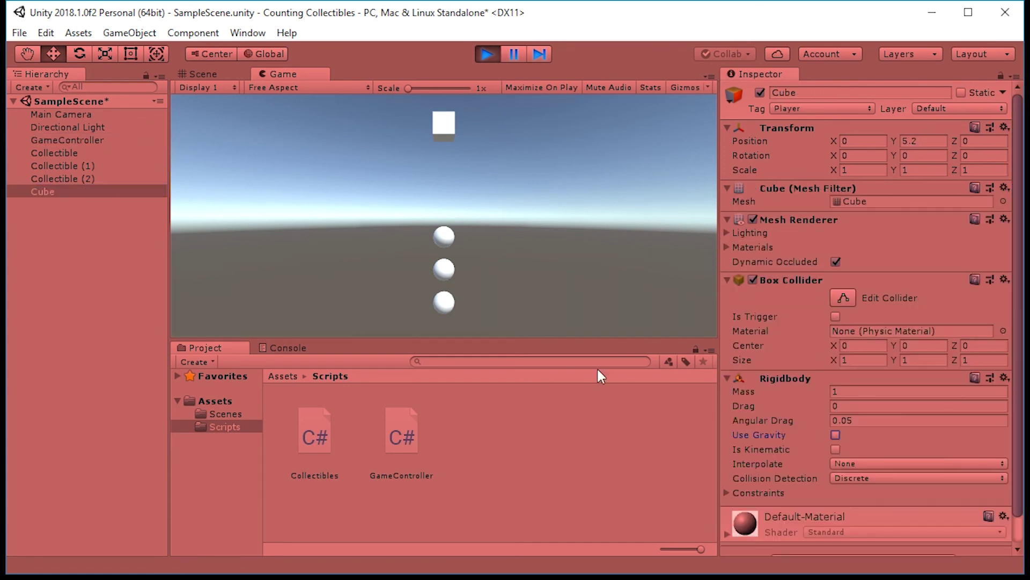
click(834, 435)
click(68, 140)
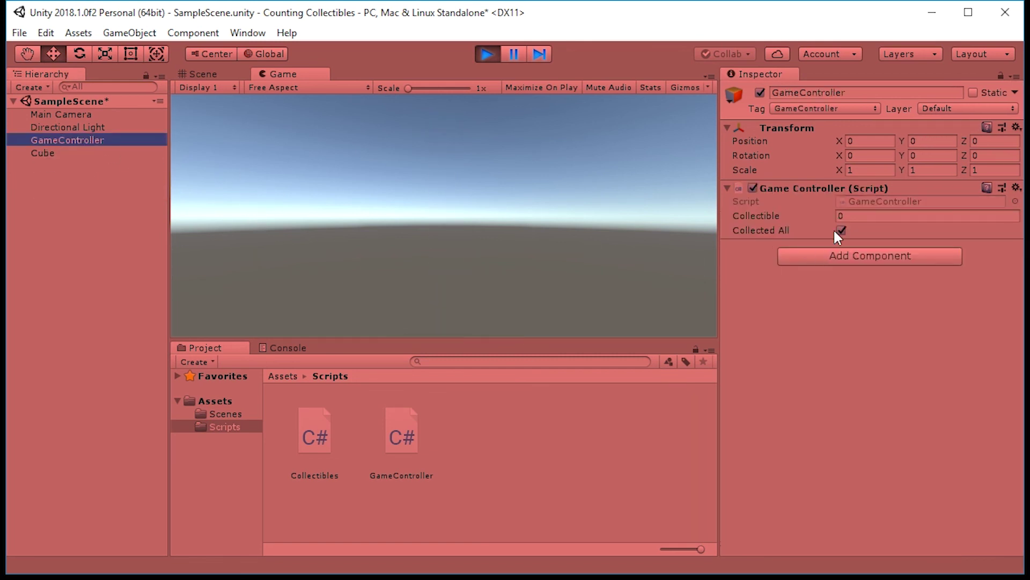
click(486, 54)
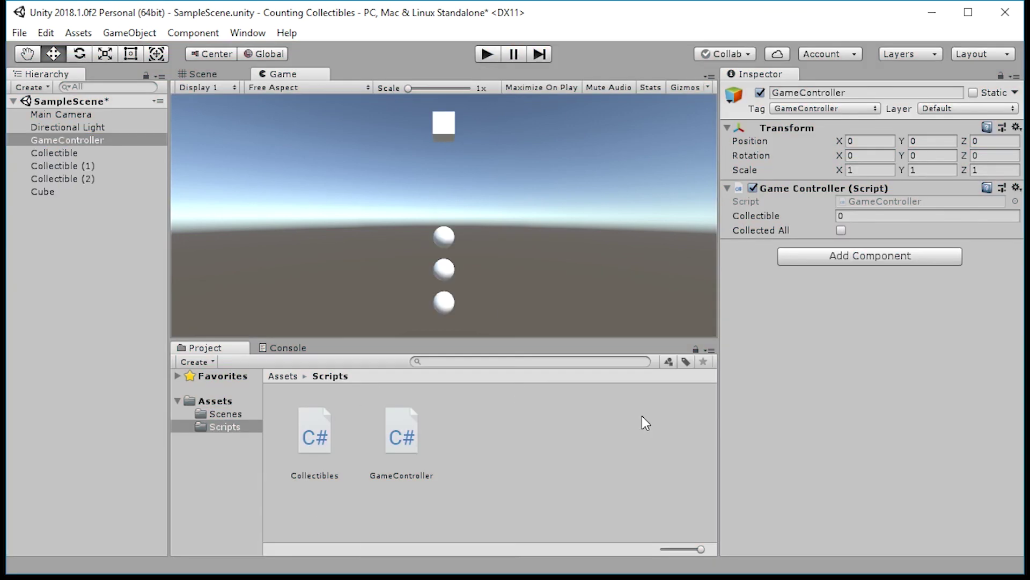